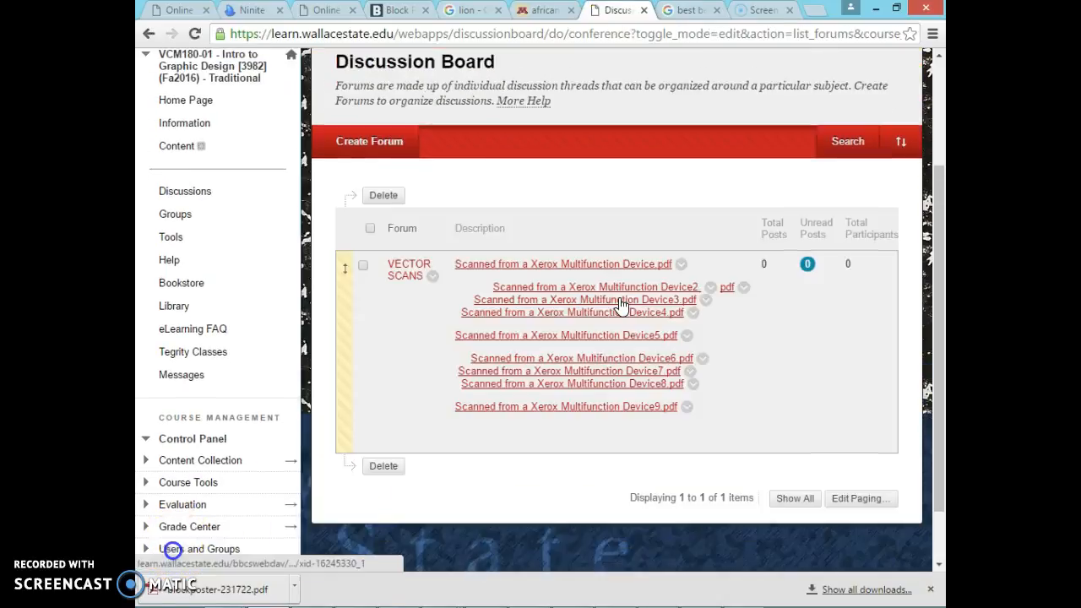
Step: Open the Scanned from a Xerox Multifunction Device3.pdf from the VECTOR SCANS forum and examine the sketches on its first two pages
click(619, 306)
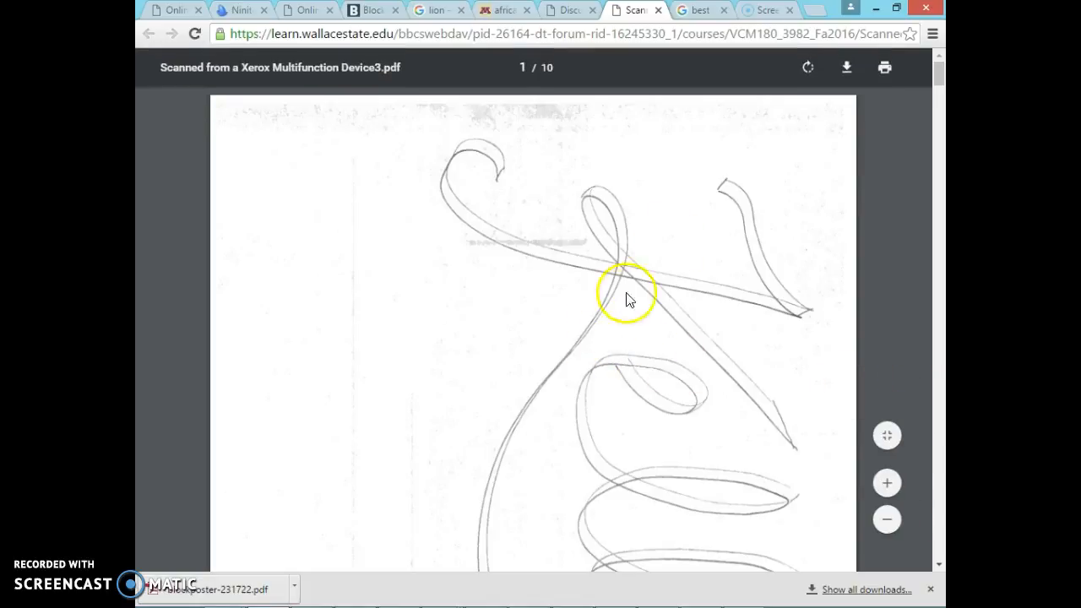
scroll(765, 226, down, 10)
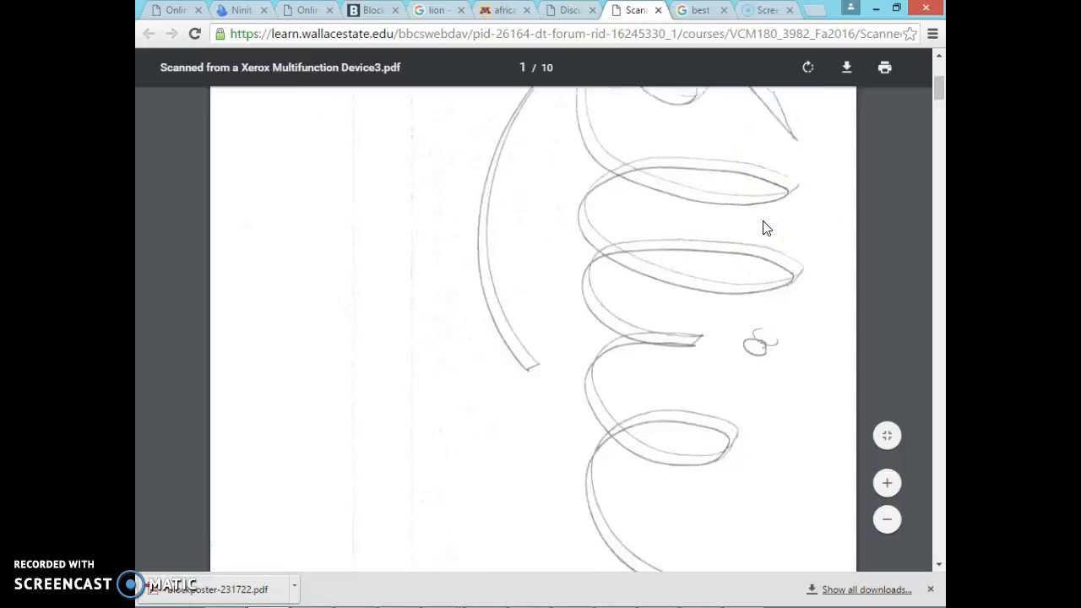
scroll(764, 228, down, 5)
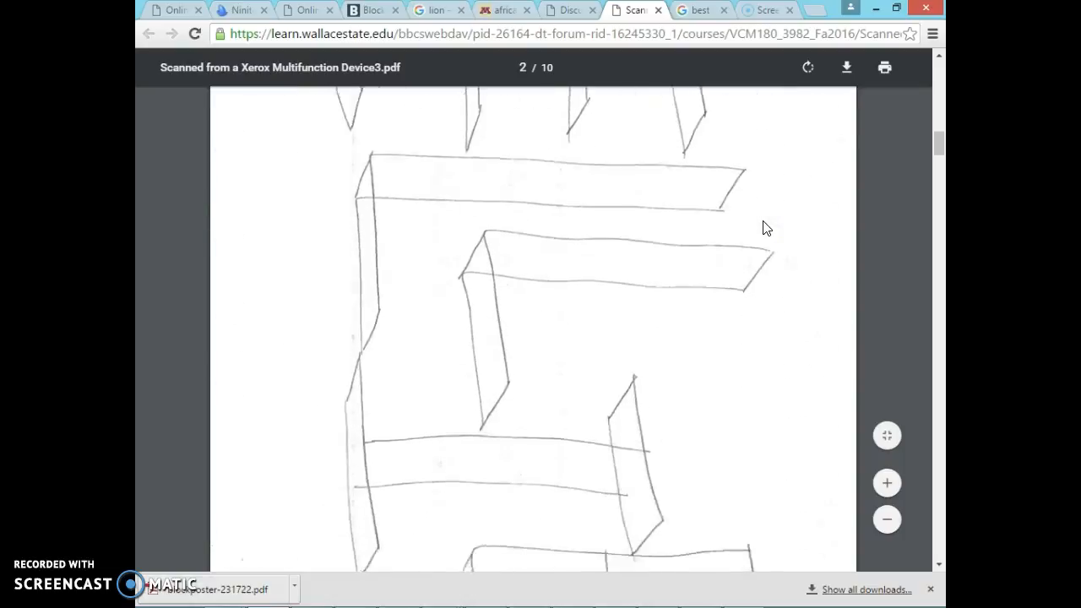
scroll(765, 226, up, 3)
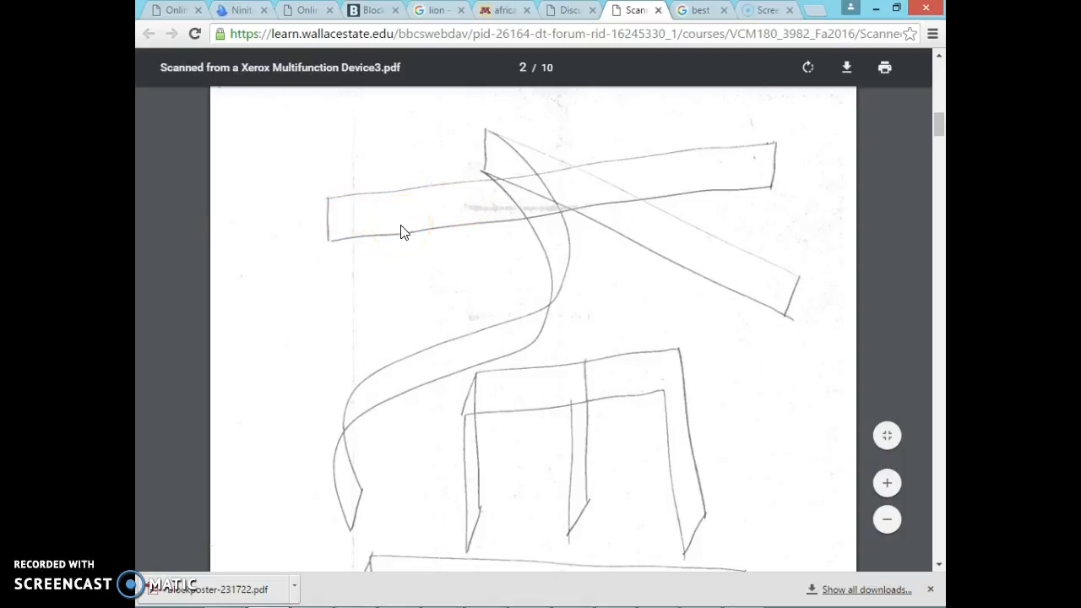
scroll(408, 228, down, 1)
scroll(410, 232, up, 1)
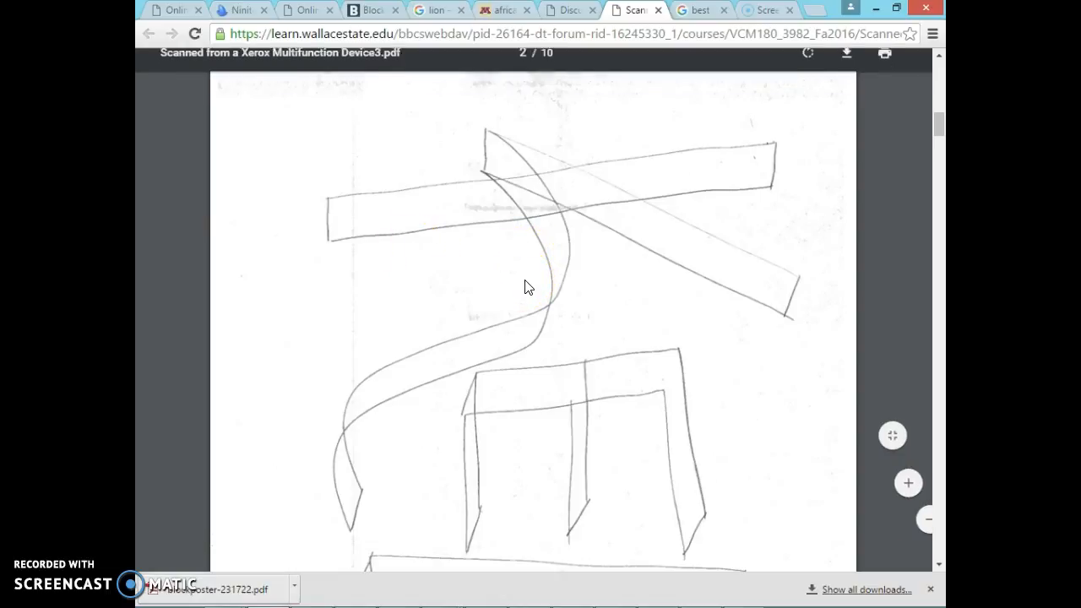
click(605, 240)
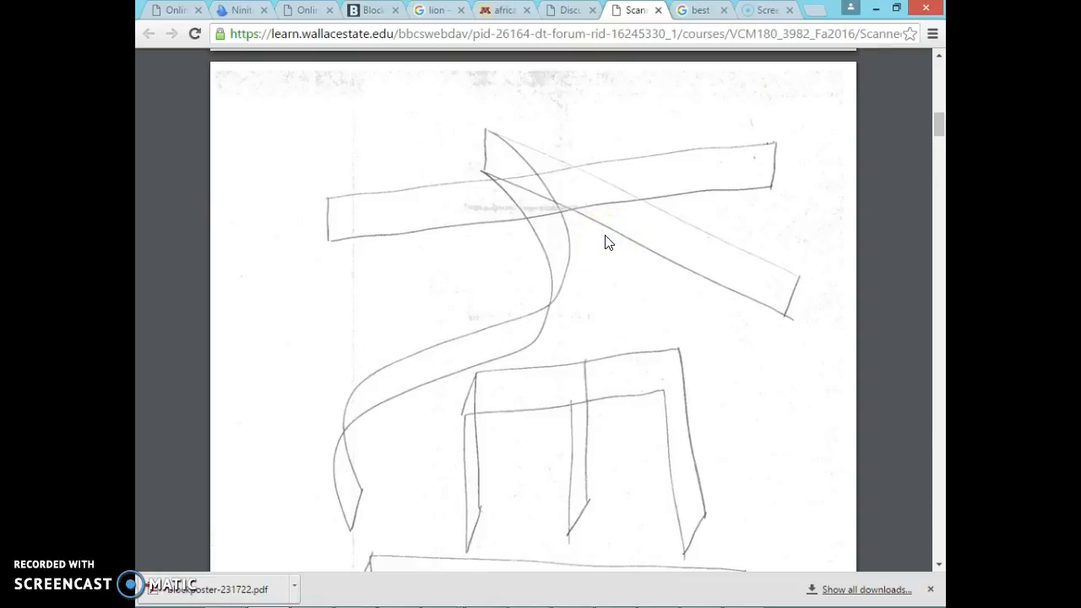
scroll(605, 241, down, 2)
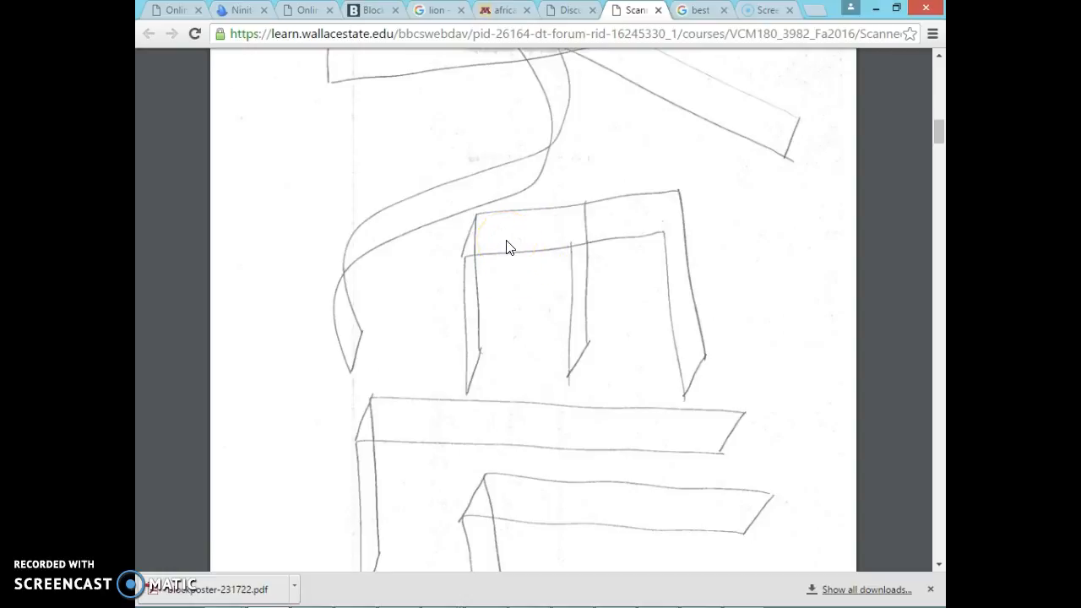
scroll(514, 293, down, 2)
scroll(514, 295, up, 2)
scroll(517, 274, up, 15)
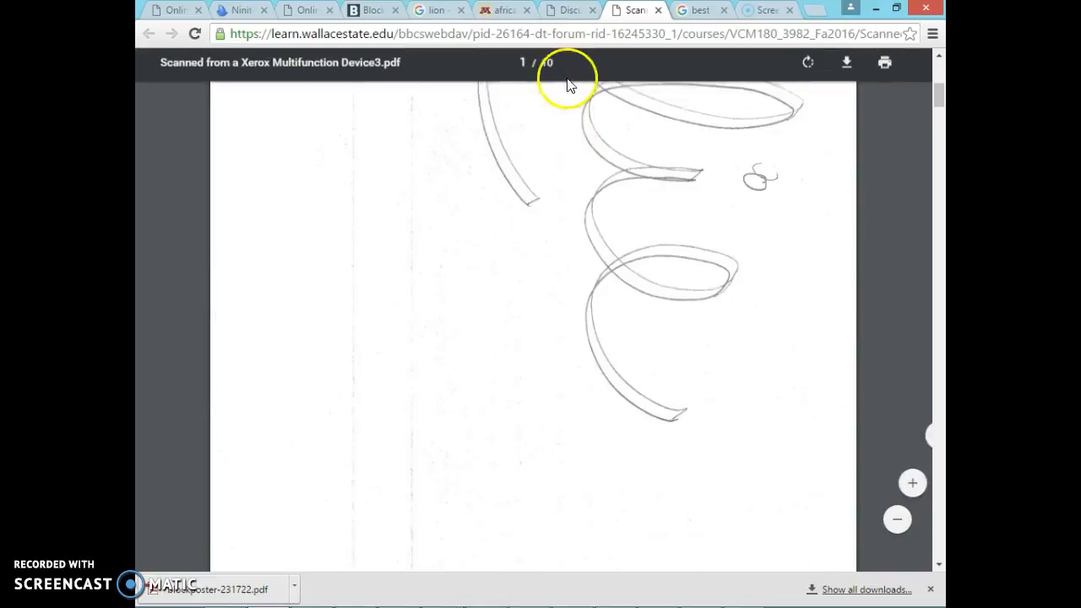
Step: Return to the discussion board and save Scanned from a Xerox Multifunction Device2 as a PDF in the Downloads folder
click(564, 17)
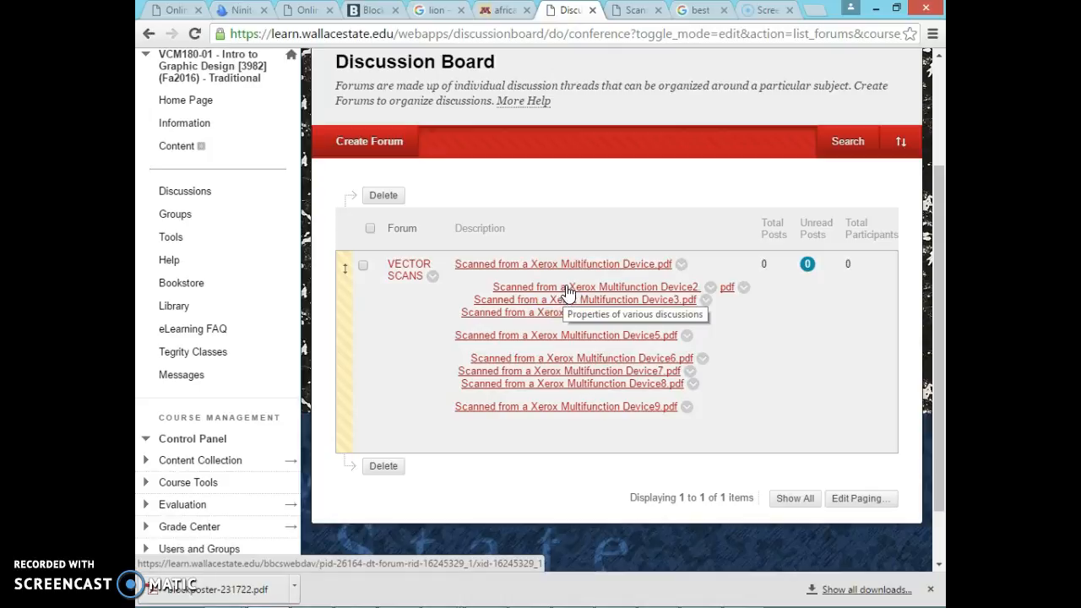
right_click(568, 292)
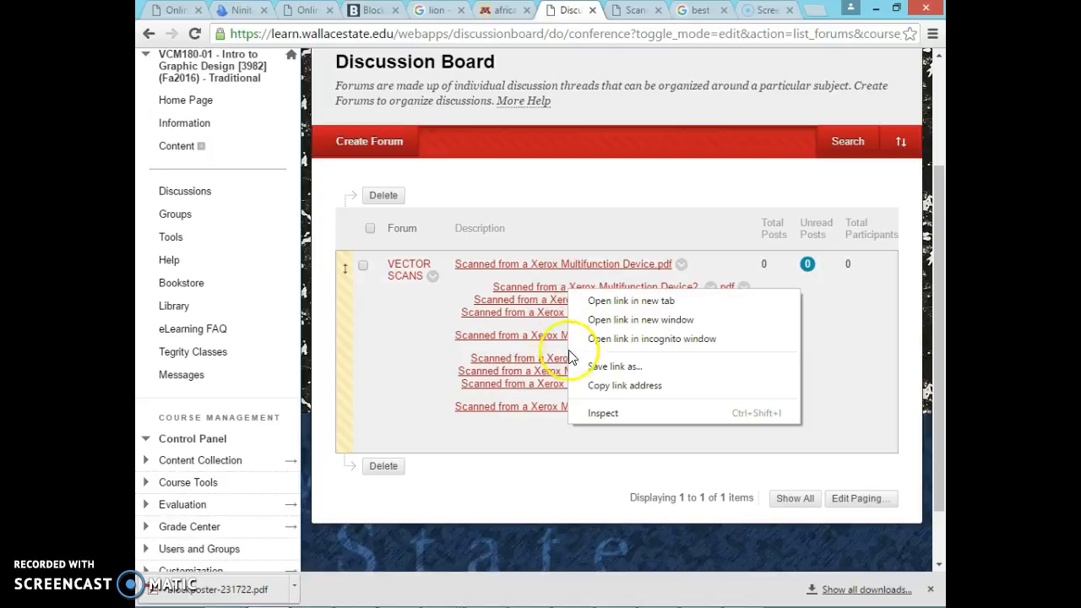
click(614, 367)
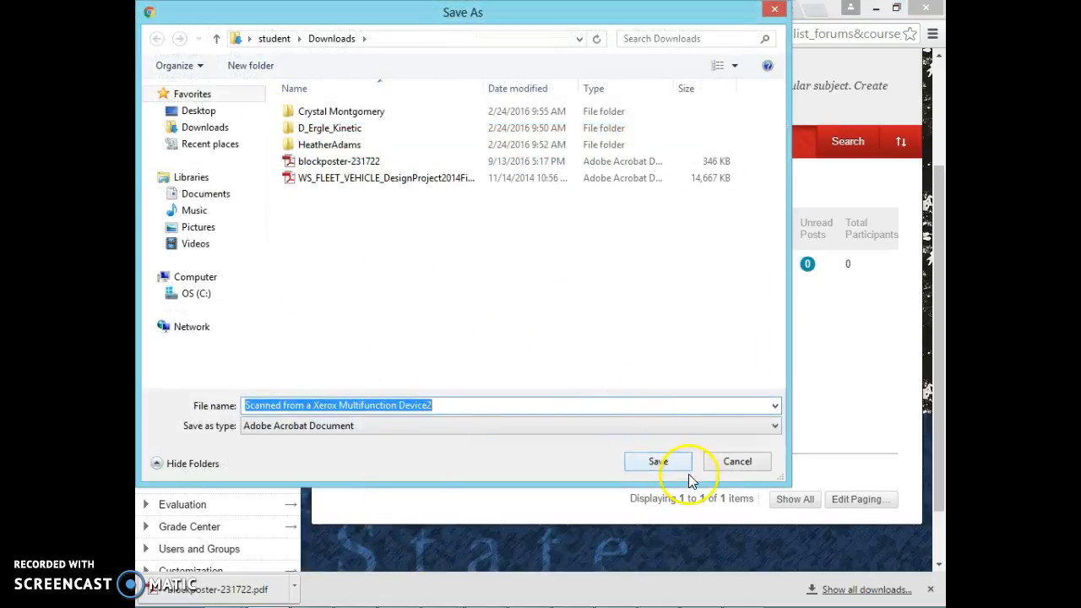
click(658, 463)
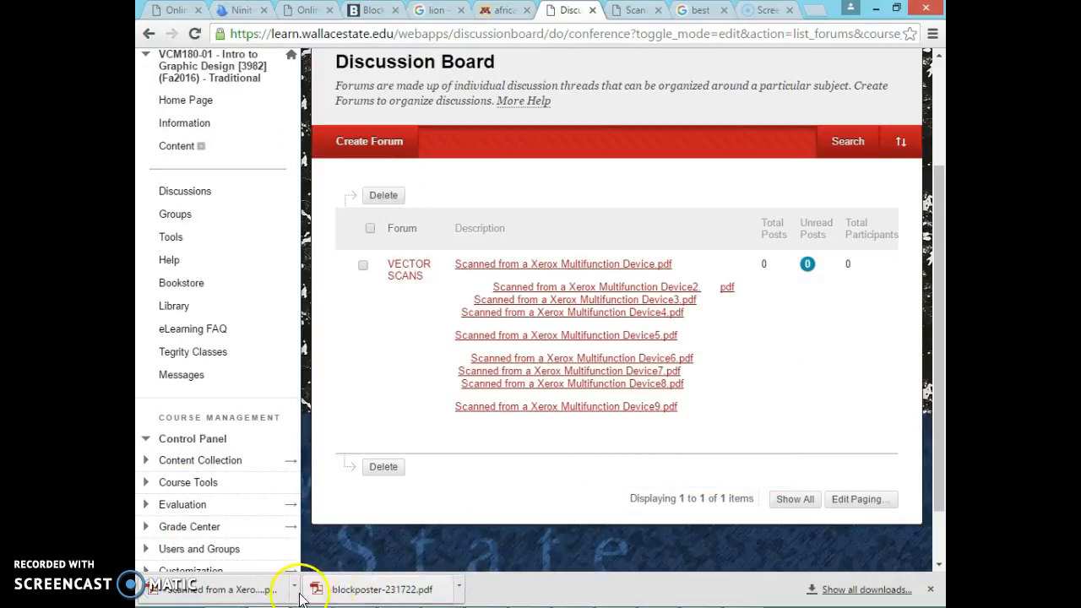
Step: Show the downloaded Device2 scan in its folder and open it with Adobe Acrobat
mouse_move(225, 604)
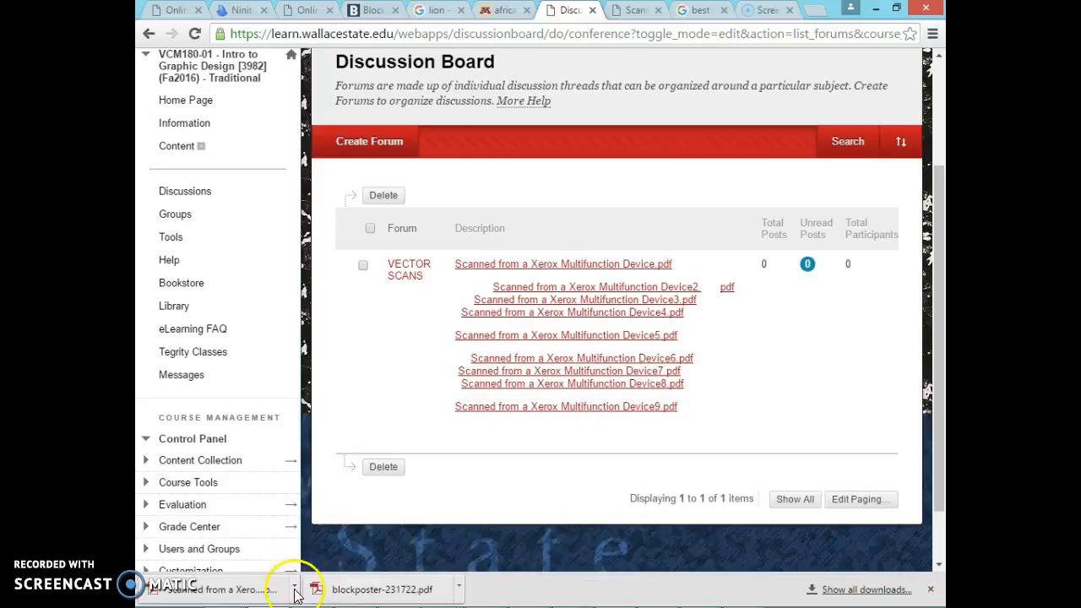
click(295, 584)
click(347, 535)
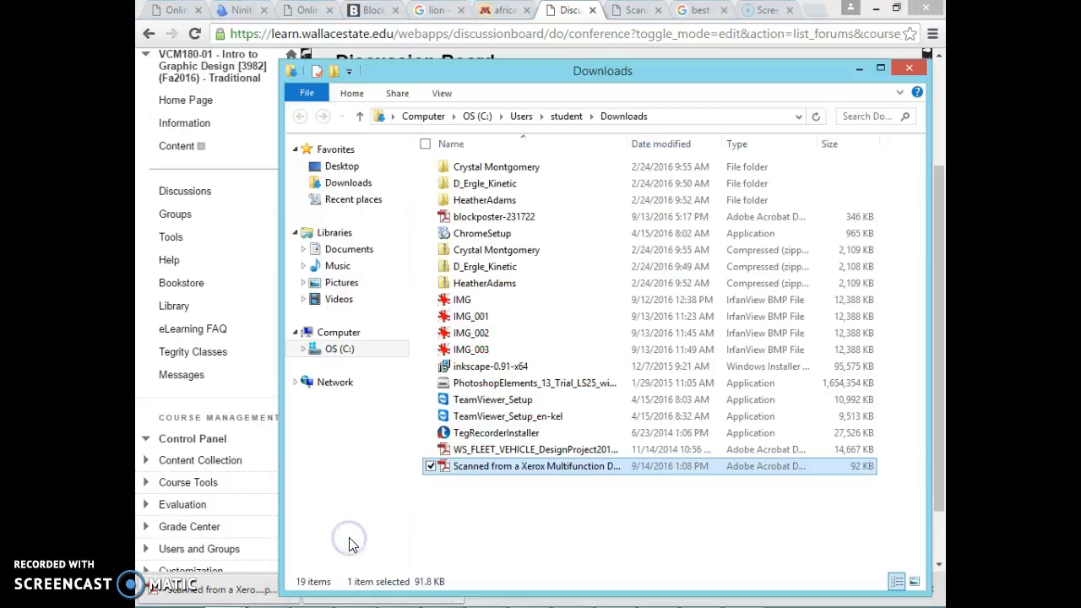
right_click(511, 471)
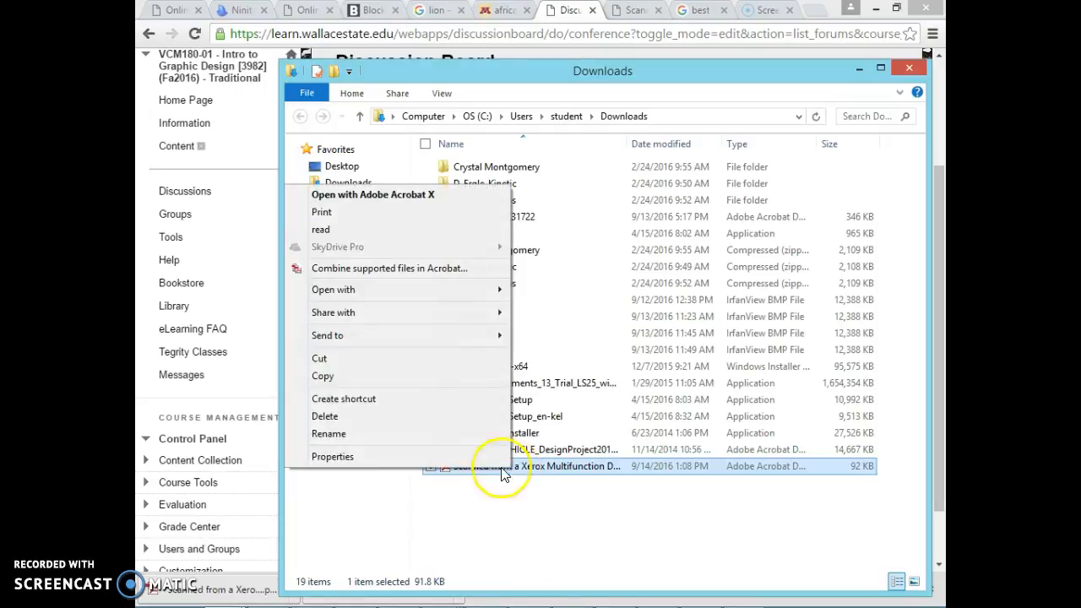
mouse_move(448, 296)
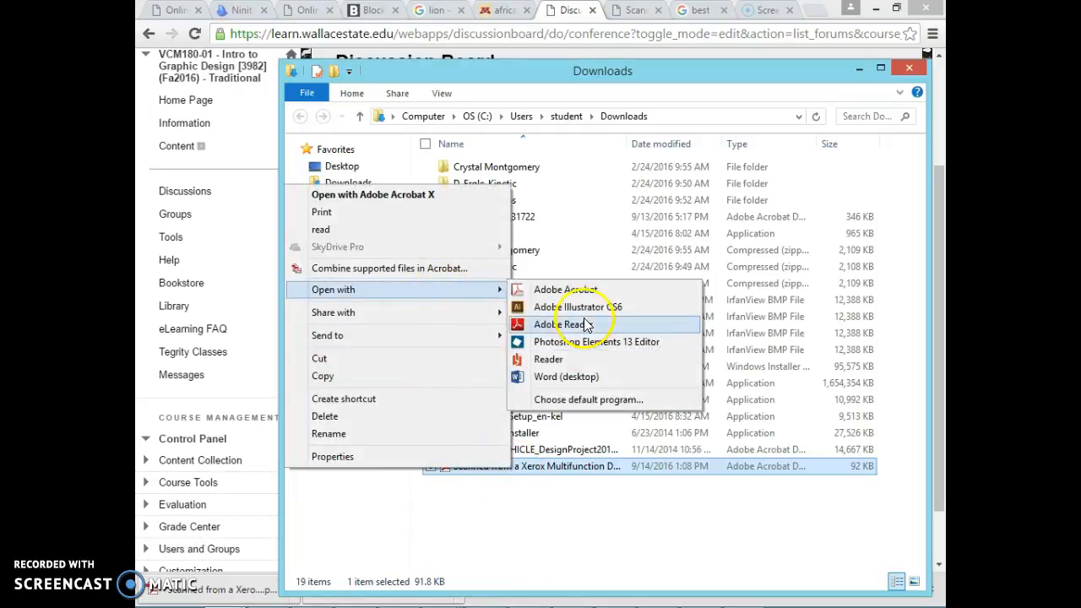
click(587, 291)
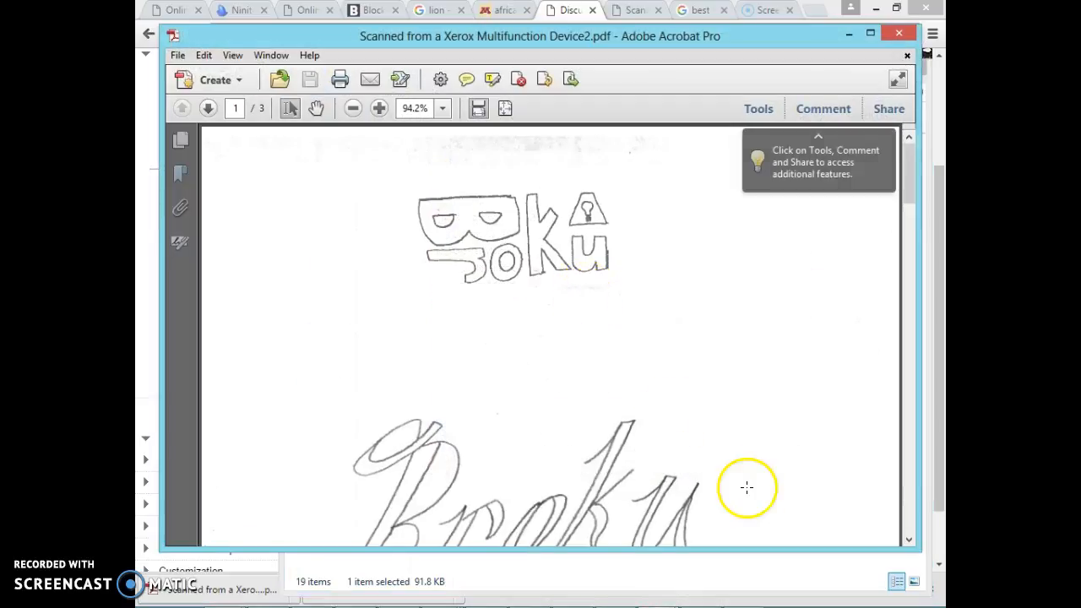
Step: Select the area around the ornate script lettering on page 2 of the scan and copy it as an image
scroll(748, 473, down, 3)
scroll(750, 462, down, 10)
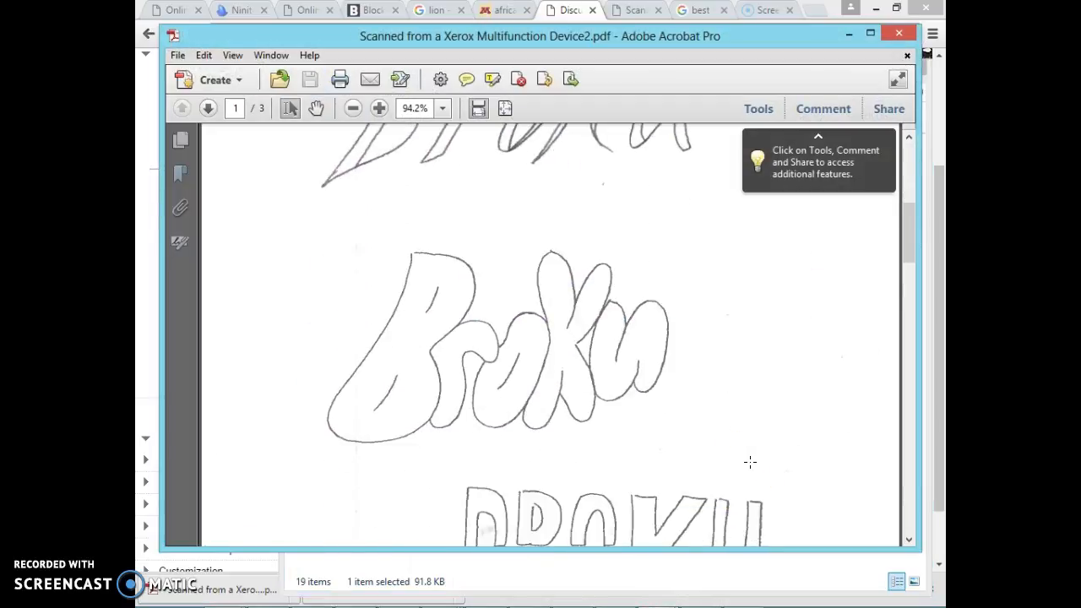
scroll(750, 462, down, 10)
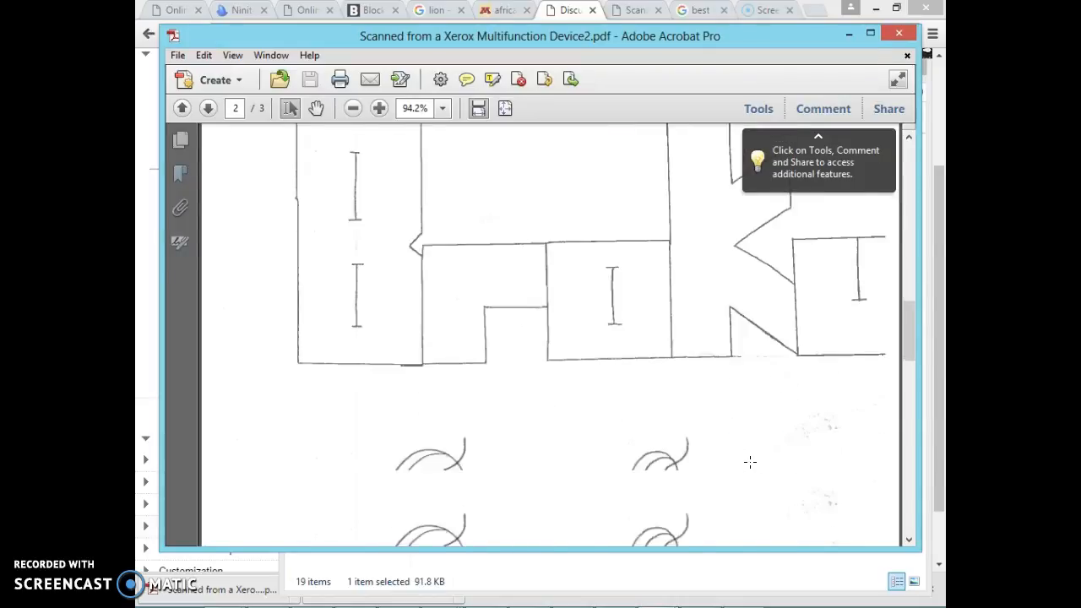
scroll(751, 462, down, 10)
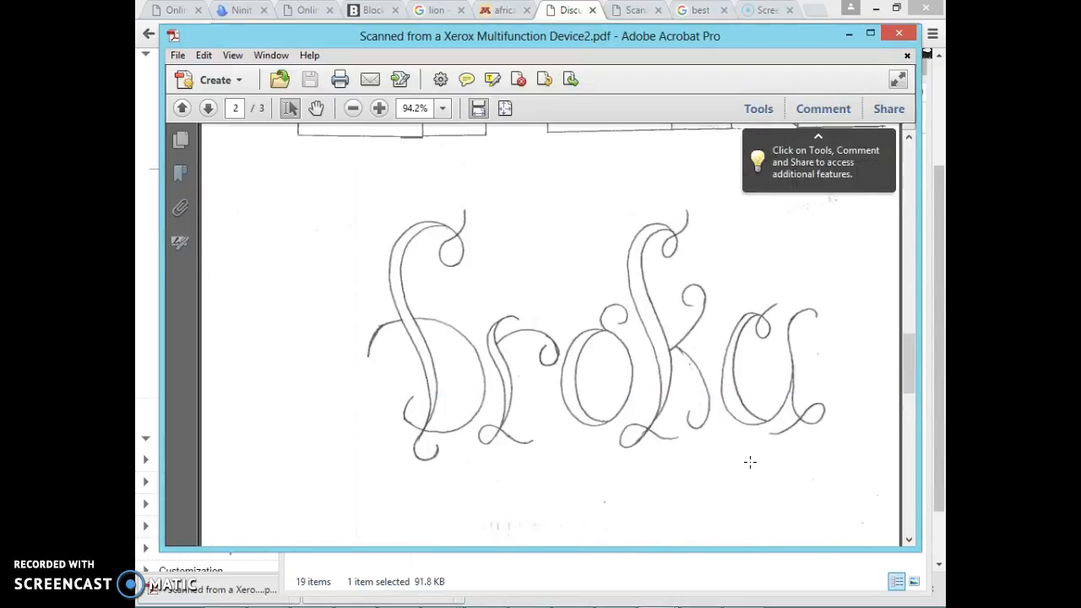
scroll(750, 462, up, 8)
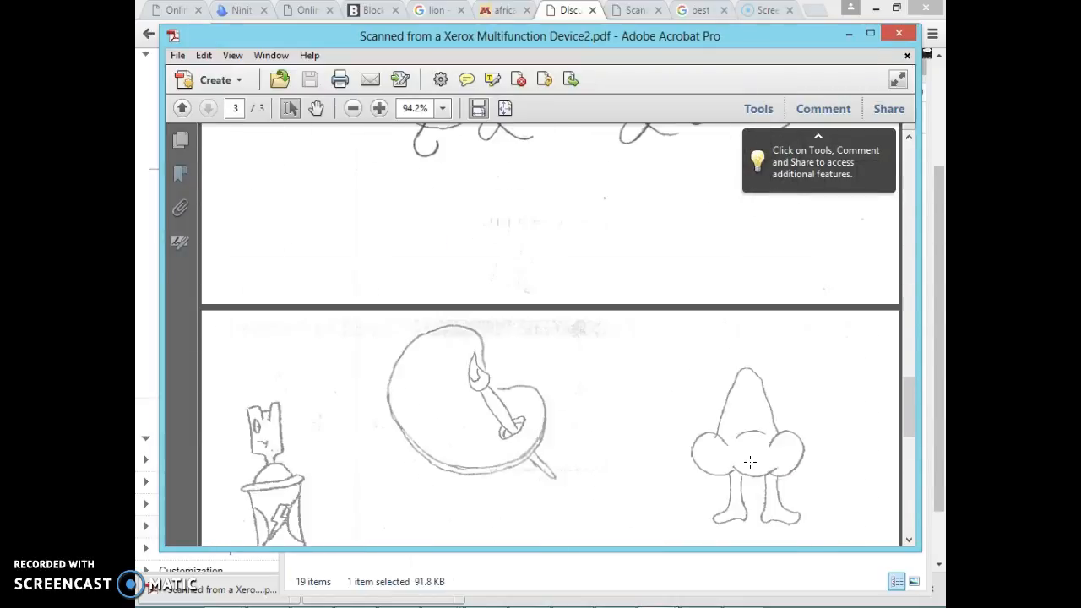
scroll(750, 462, up, 1)
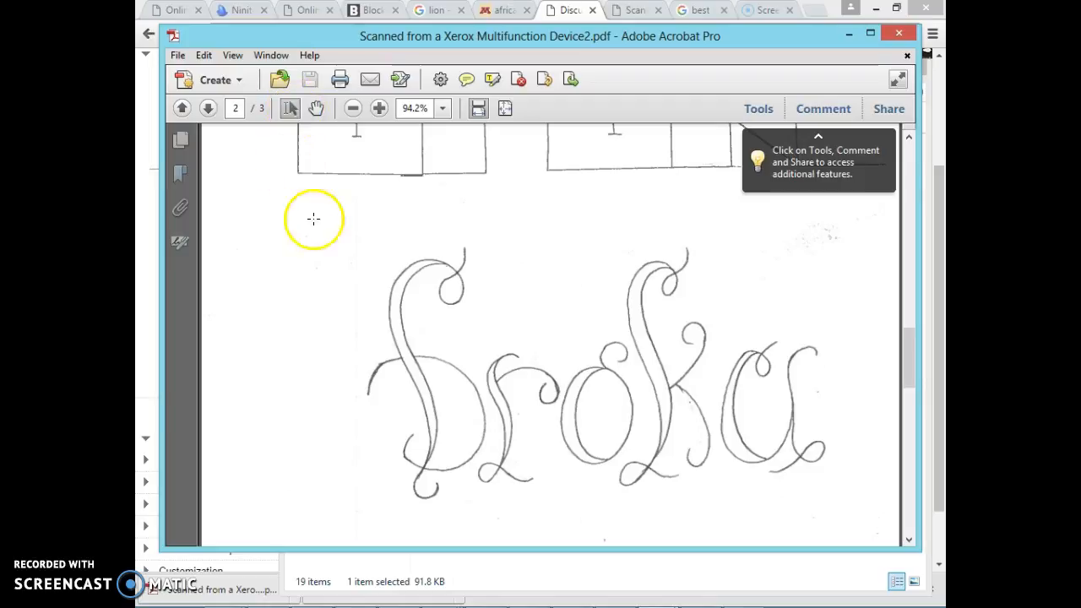
mouse_move(320, 223)
mouse_down()
mouse_move(623, 436)
mouse_move(865, 519)
mouse_up()
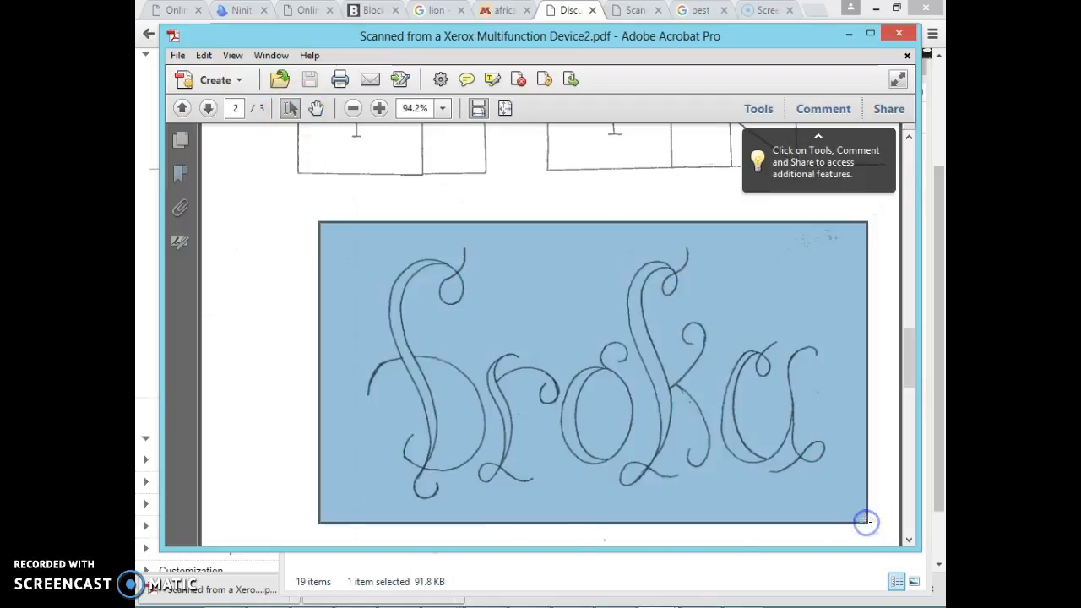
right_click(483, 299)
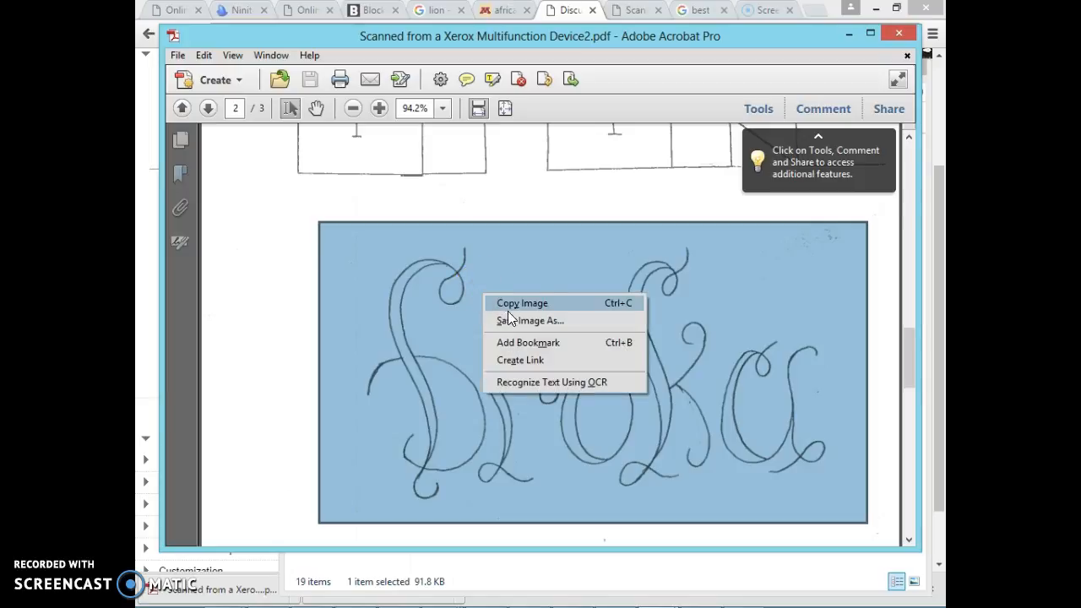
click(508, 303)
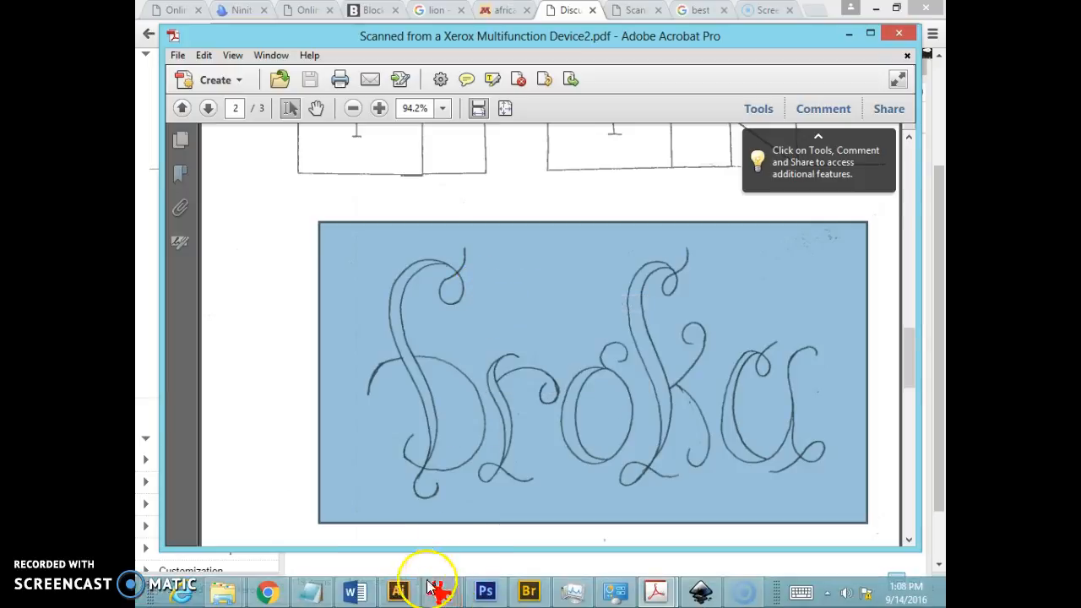
Step: Switch to Adobe Illustrator and create a new document with 5 artboards in Letter size, 11 in wide and 8.5 in high
click(399, 591)
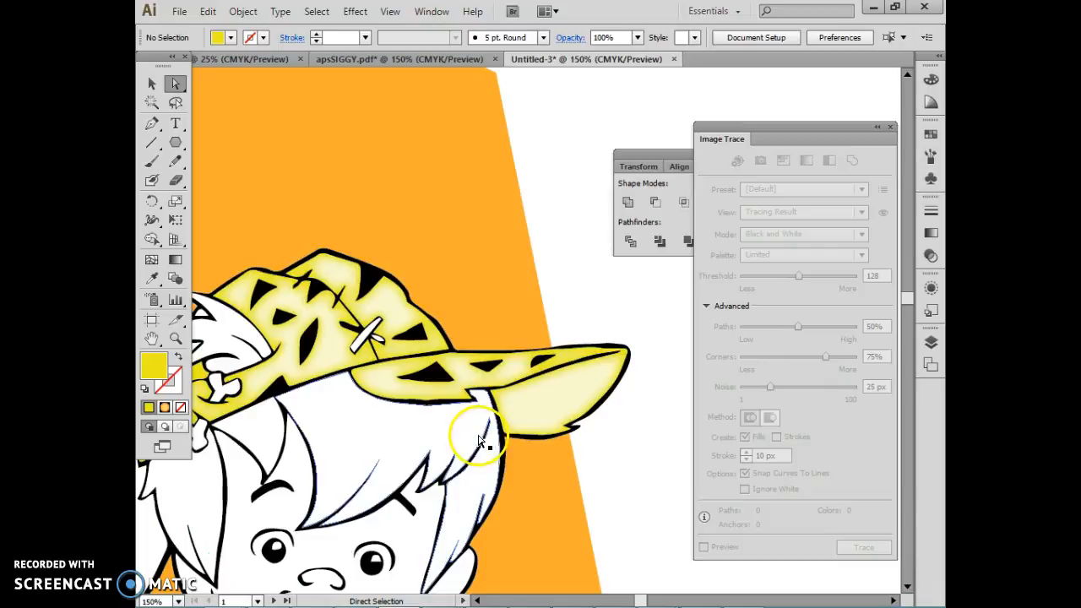
key(ctrl+n)
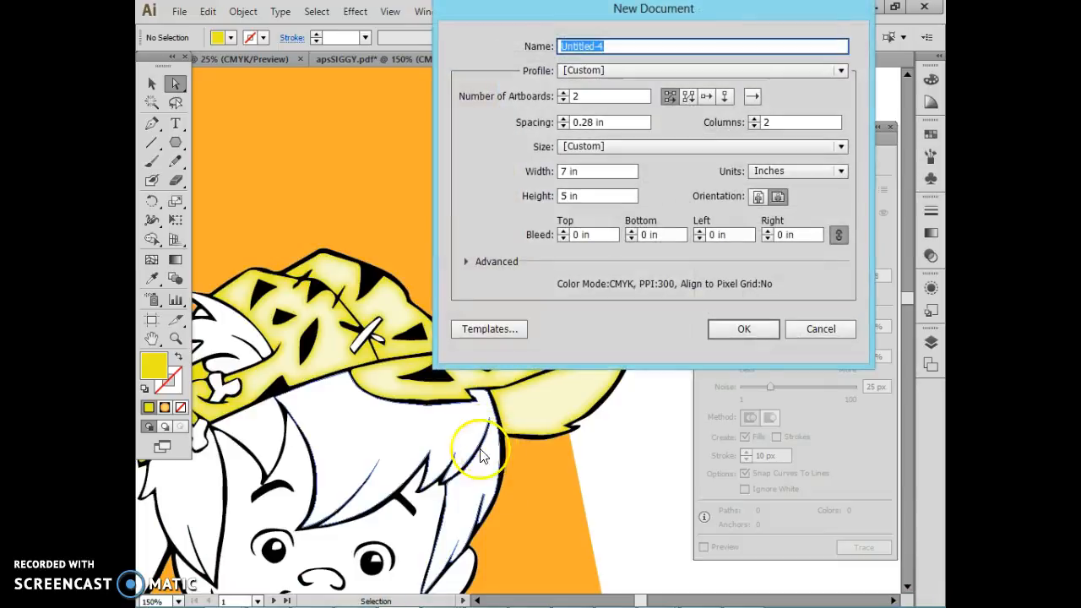
click(564, 97)
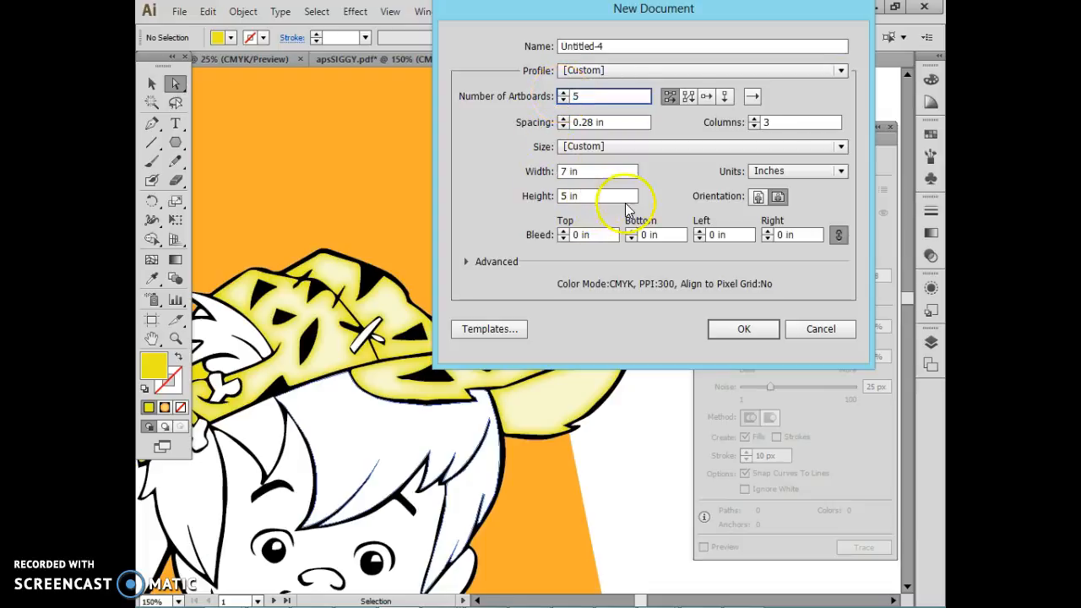
click(845, 148)
click(811, 186)
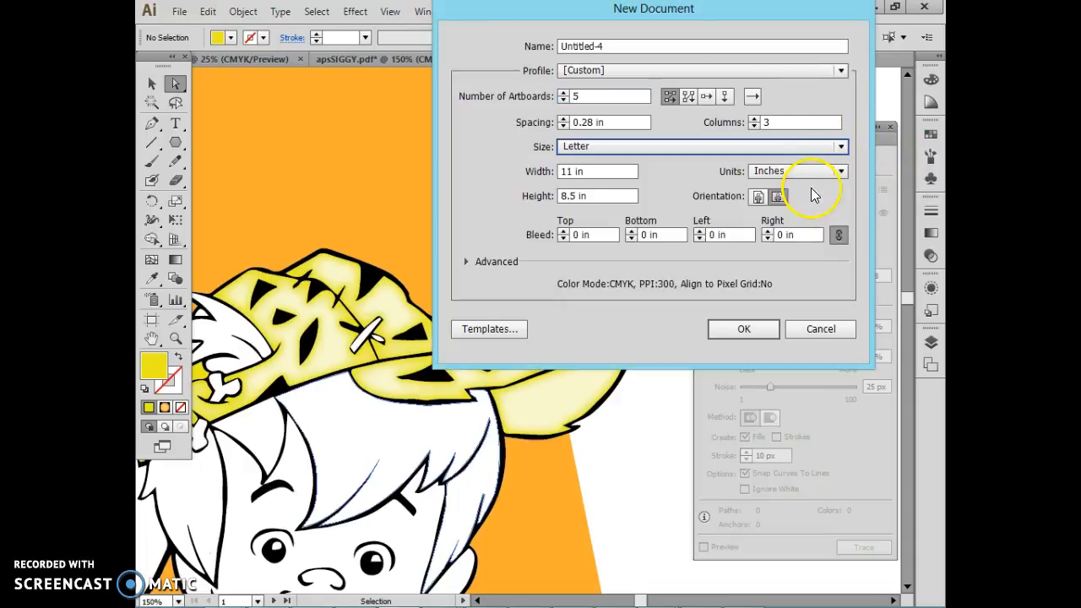
click(735, 334)
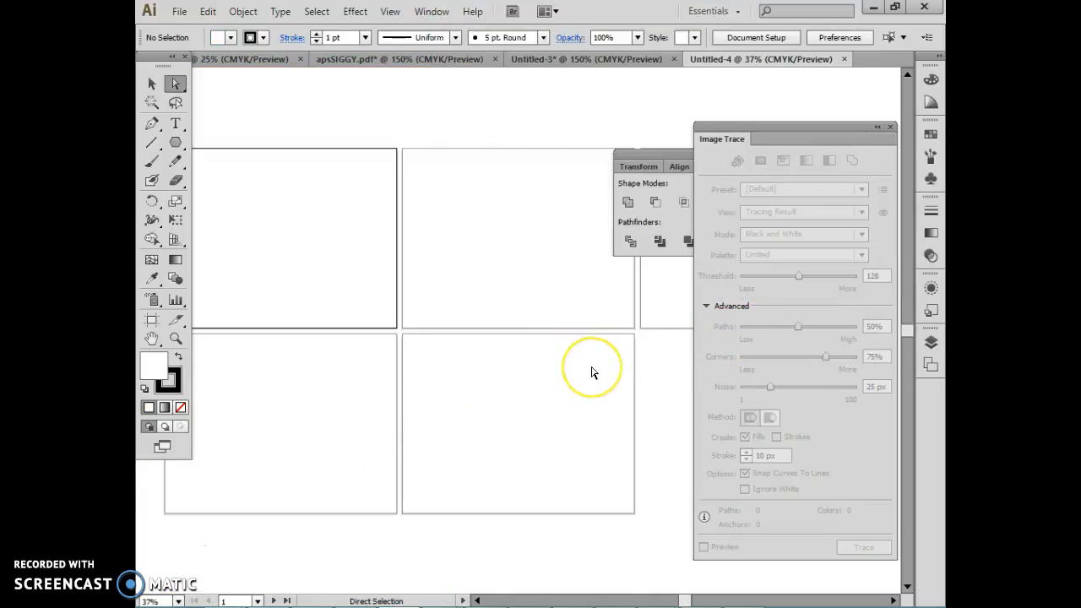
Step: Paste the copied script lettering into the new document and move it over the upper edge of the first artboard
key(ctrl+minus)
key(ctrl+minus)
key(ctrl+minus)
key(ctrl+minus)
key(ctrl+minus)
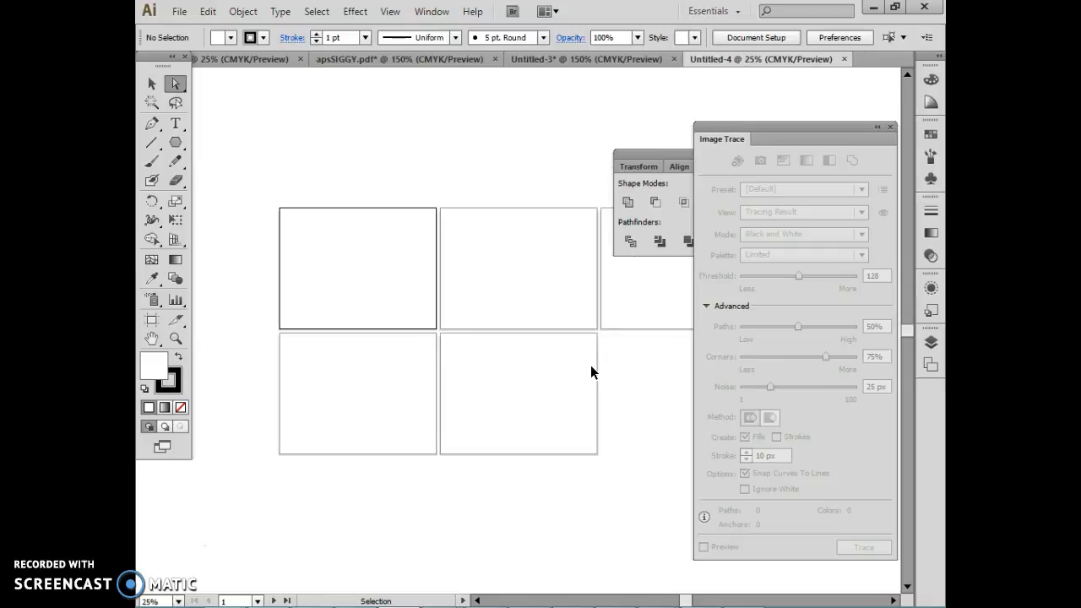
key(ctrl+plus)
key(ctrl+plus)
key(ctrl+plus)
key(ctrl+plus)
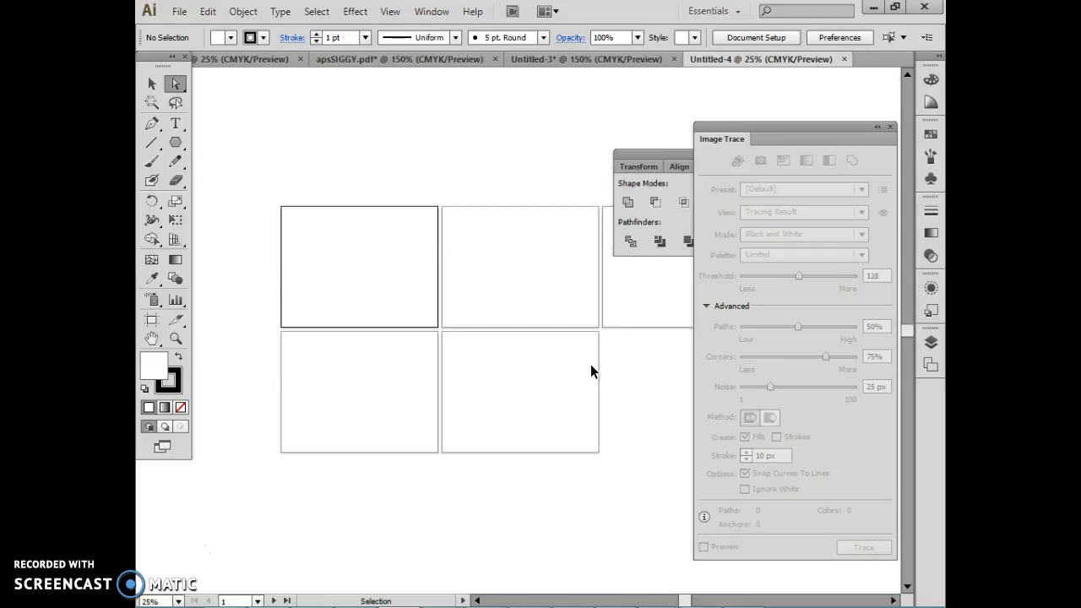
click(590, 365)
click(368, 264)
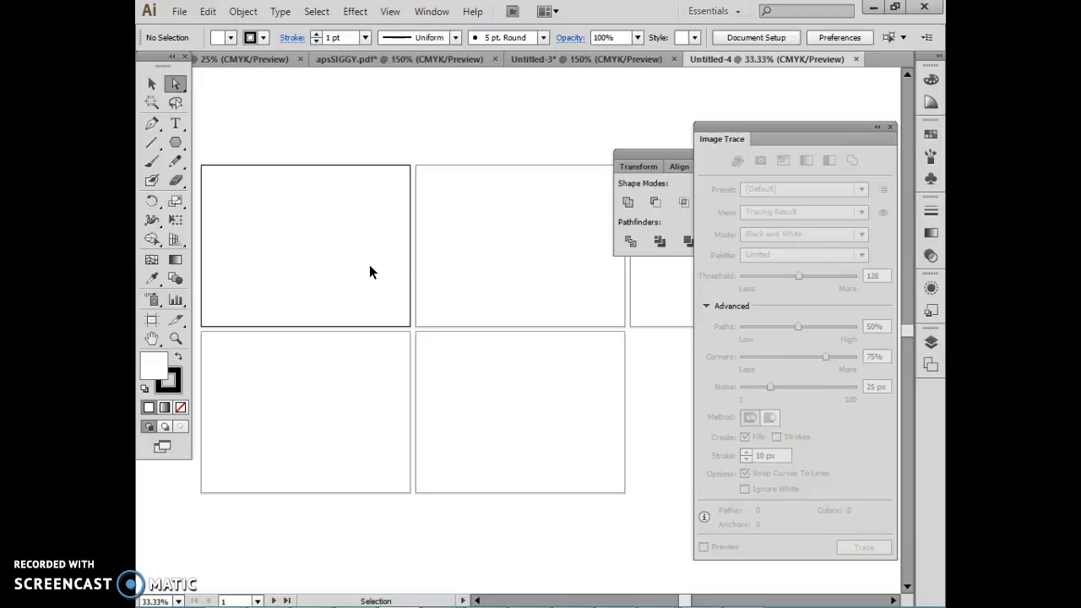
key(ctrl+v)
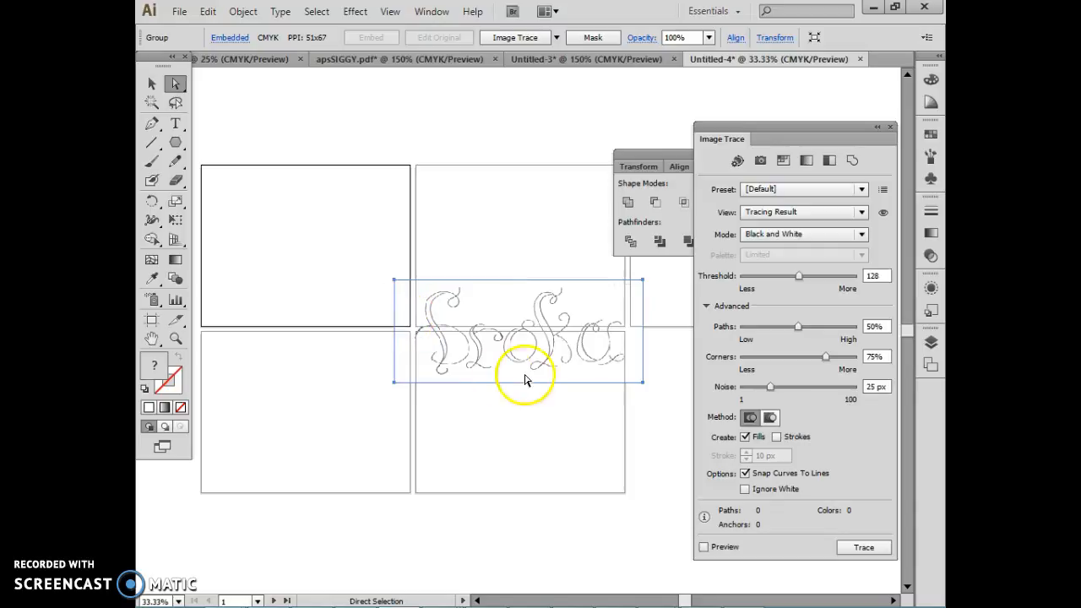
mouse_move(515, 350)
mouse_down()
mouse_move(359, 179)
mouse_move(351, 147)
mouse_up()
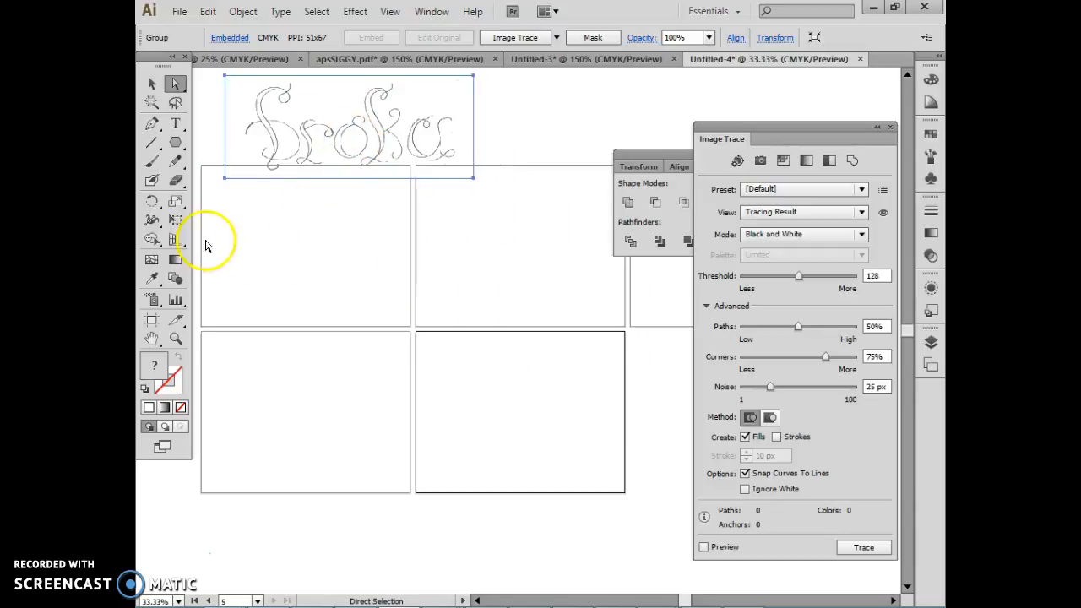
Step: Examine the pasted script lettering at 100% zoom
double_click(175, 339)
key(space)
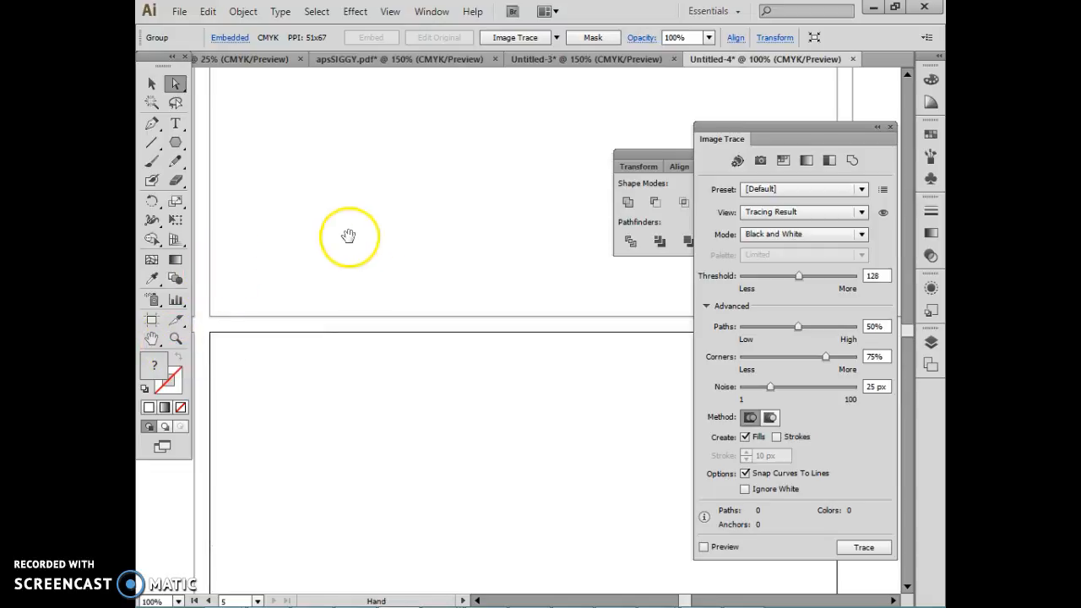
drag(321, 200, 369, 344)
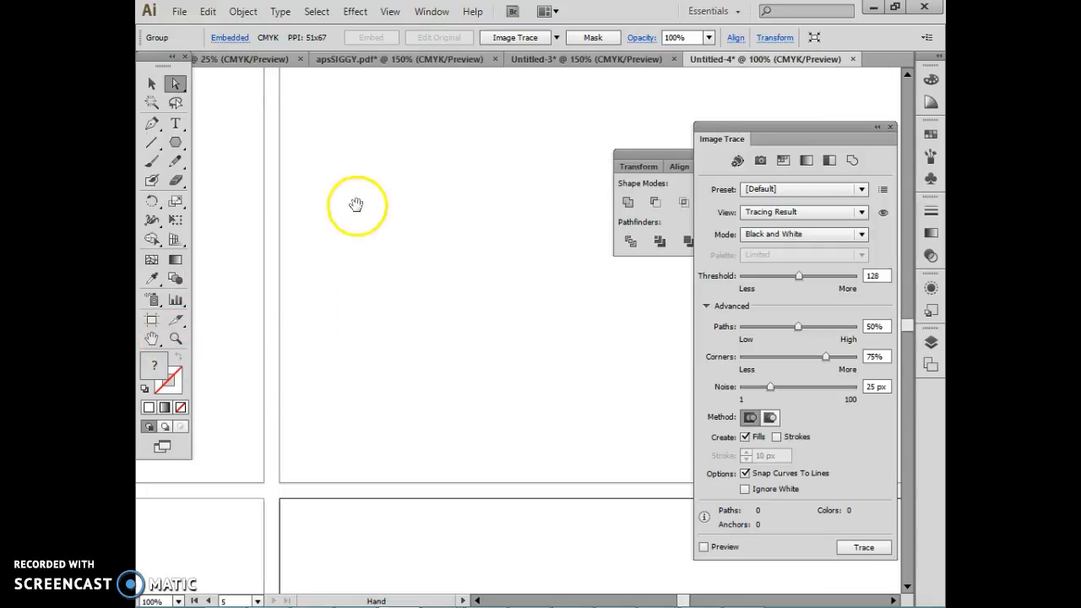
drag(349, 201, 624, 500)
drag(455, 304, 524, 434)
mouse_move(405, 374)
mouse_down()
mouse_move(570, 381)
mouse_move(551, 374)
mouse_move(533, 309)
mouse_up()
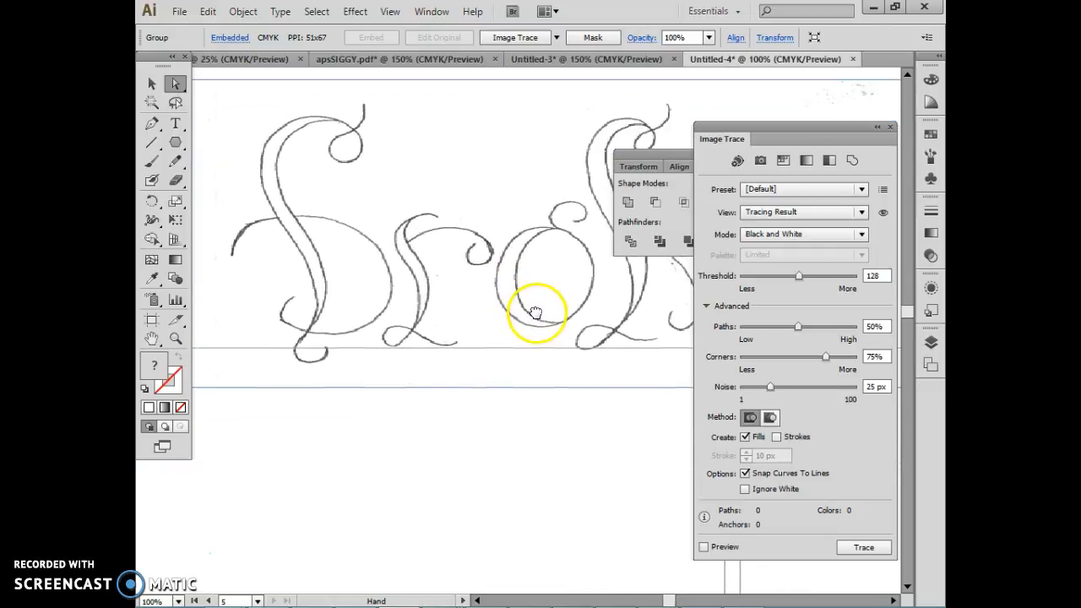
Step: Switch to IrfanView and paste the copied lettering image into it
mouse_move(456, 594)
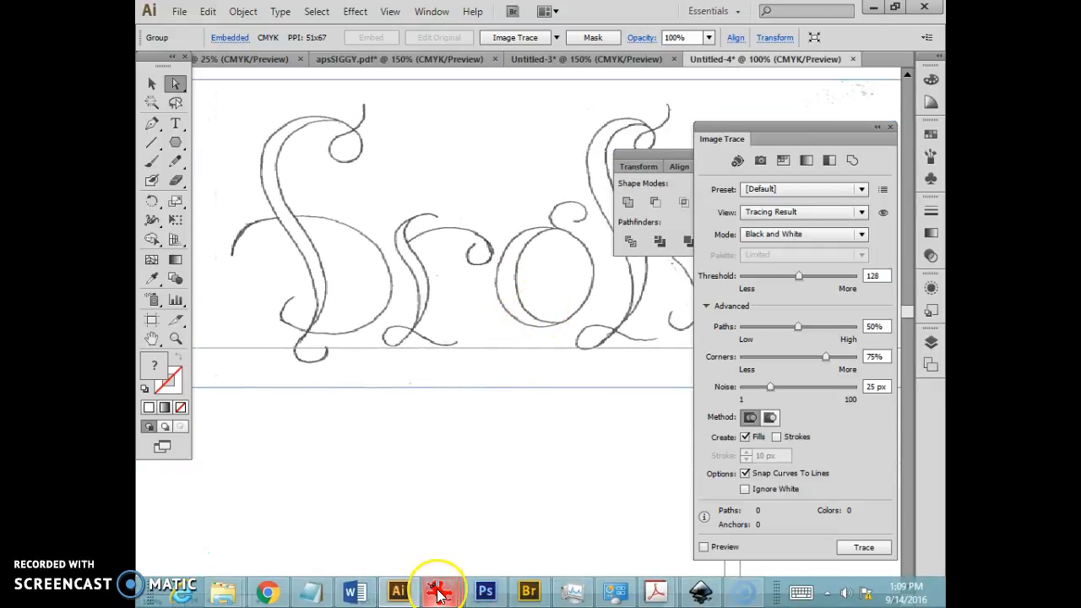
click(438, 537)
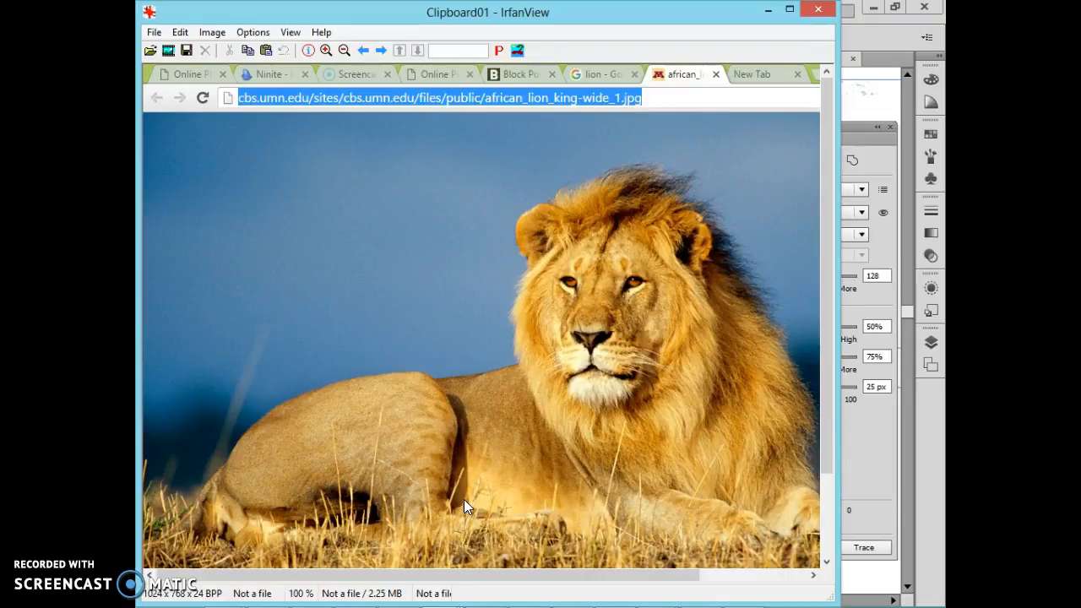
key(ctrl+v)
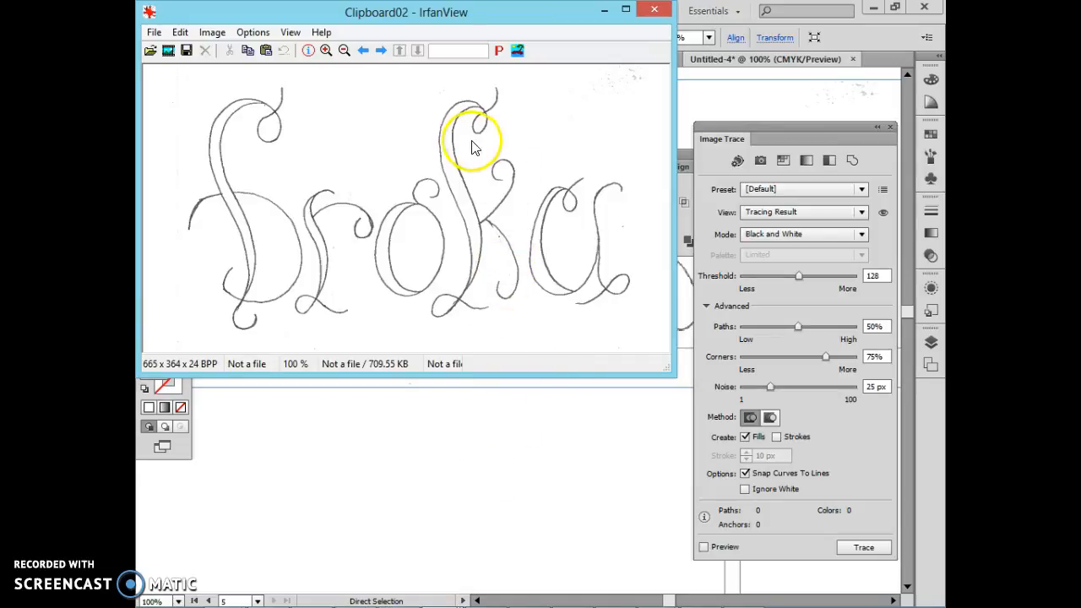
Step: Raise the lettering image's contrast with Color corrections and apply the change to the original
click(207, 32)
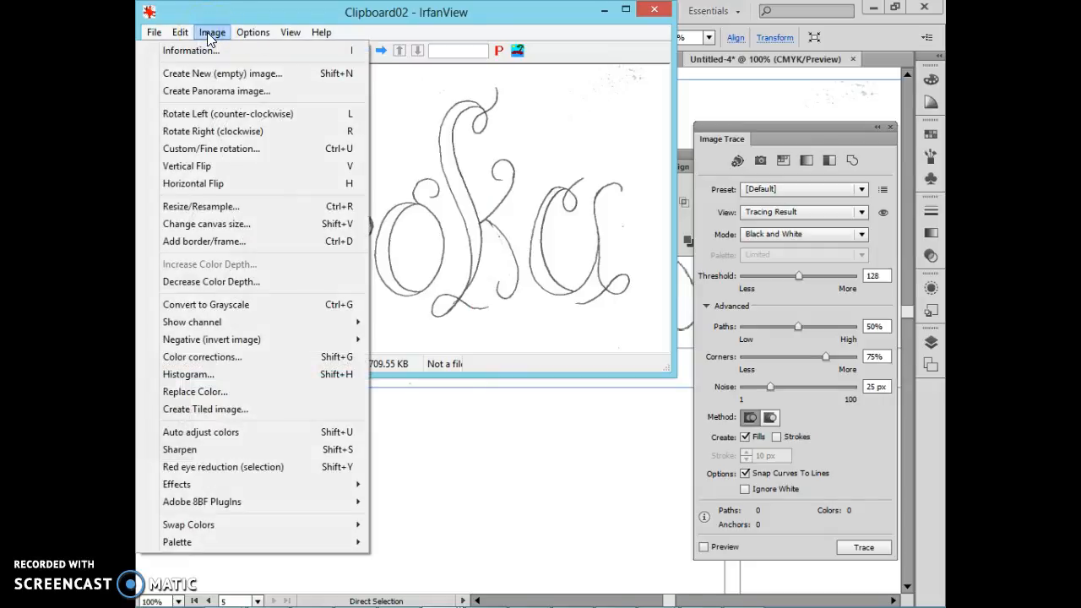
click(264, 358)
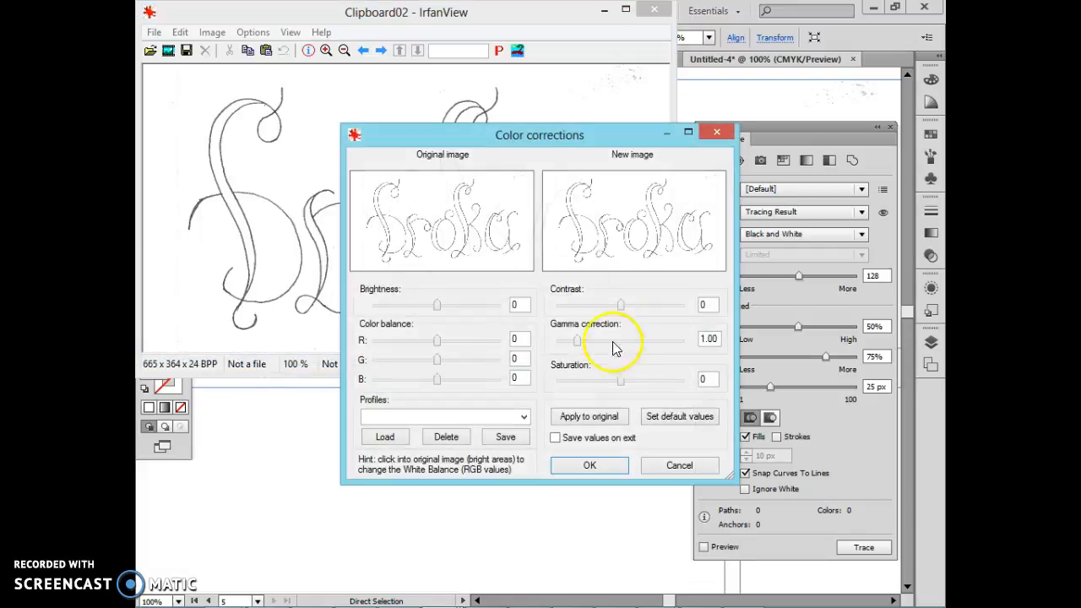
drag(621, 305, 662, 309)
click(591, 417)
Step: Set the image's brightness to -68 and contrast to 74, apply them to the original and accept the corrections
drag(663, 309, 639, 311)
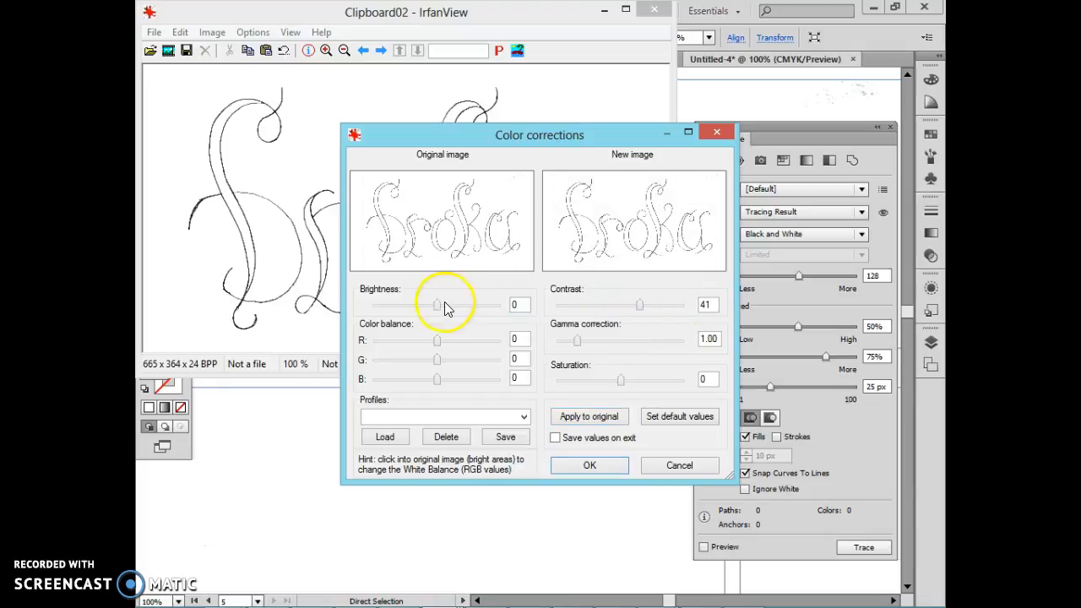
mouse_move(427, 311)
mouse_down()
mouse_move(459, 314)
mouse_move(426, 321)
mouse_up()
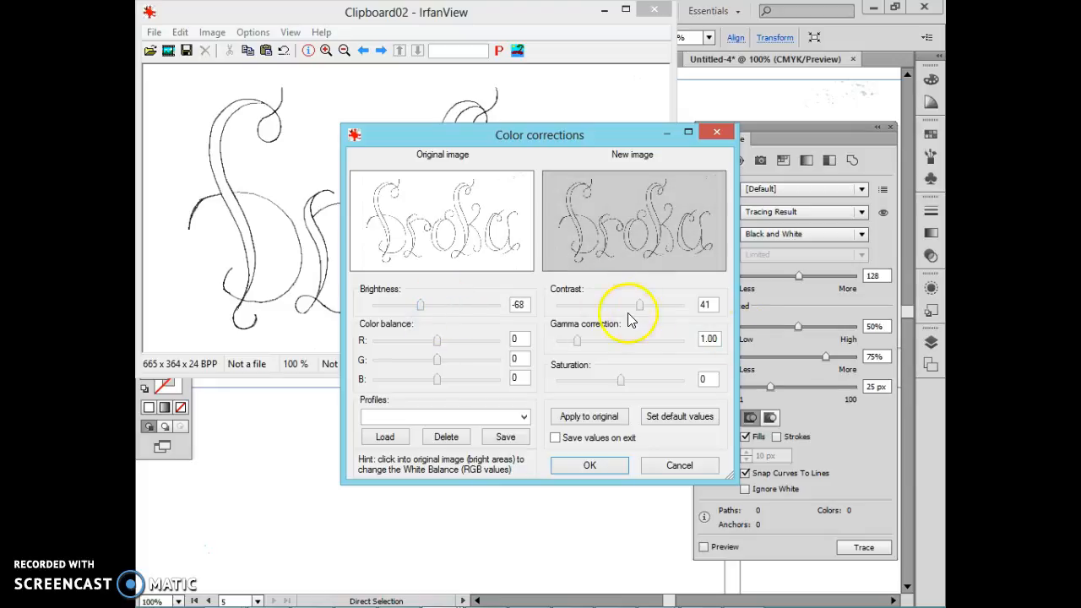
drag(635, 306, 657, 319)
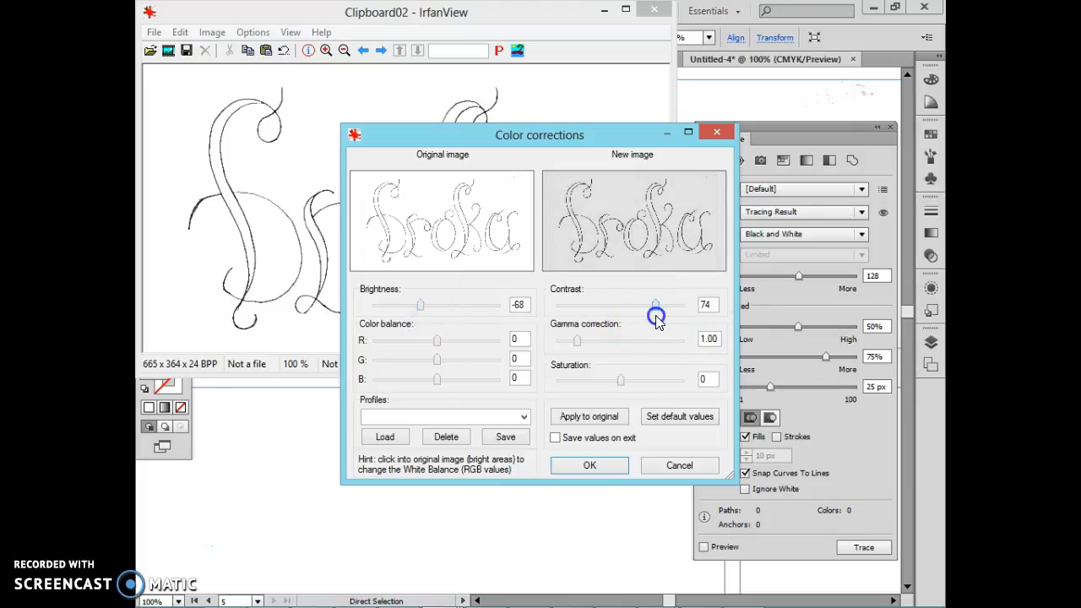
click(601, 416)
mouse_move(605, 129)
mouse_down()
mouse_move(667, 193)
mouse_move(733, 372)
mouse_up()
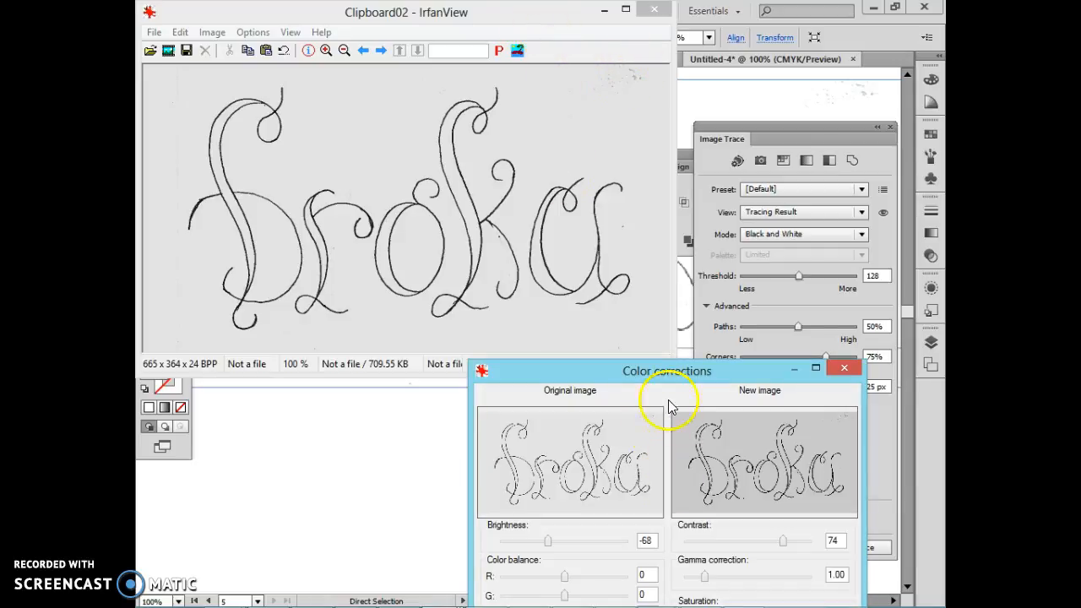
drag(669, 377, 658, 184)
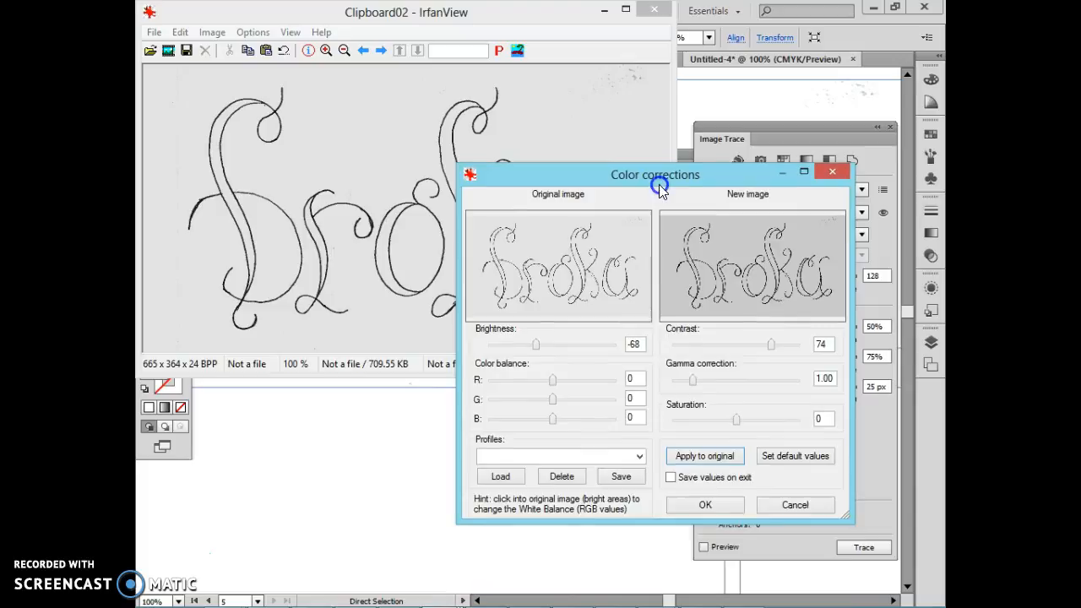
click(705, 504)
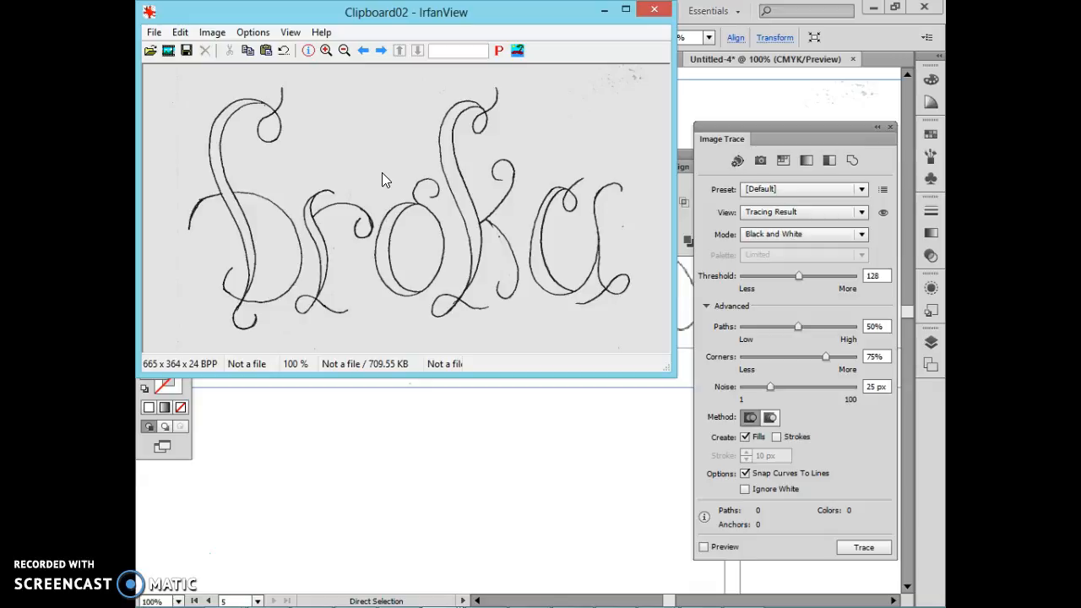
Step: Copy the whole corrected image, switch back to Illustrator, paste it and place it inside the first artboard
key(ctrl+a)
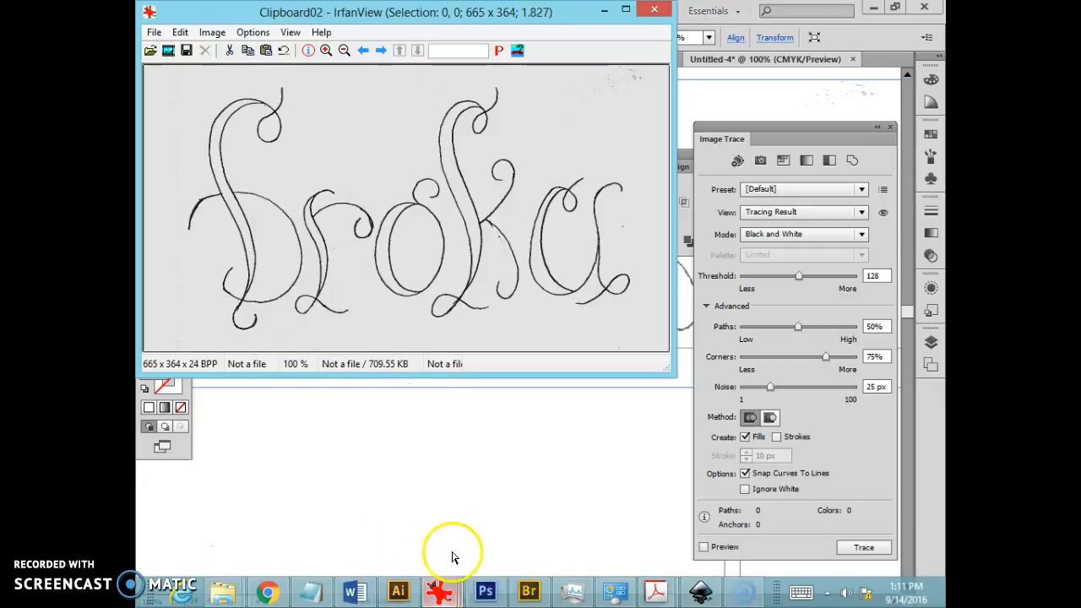
click(459, 482)
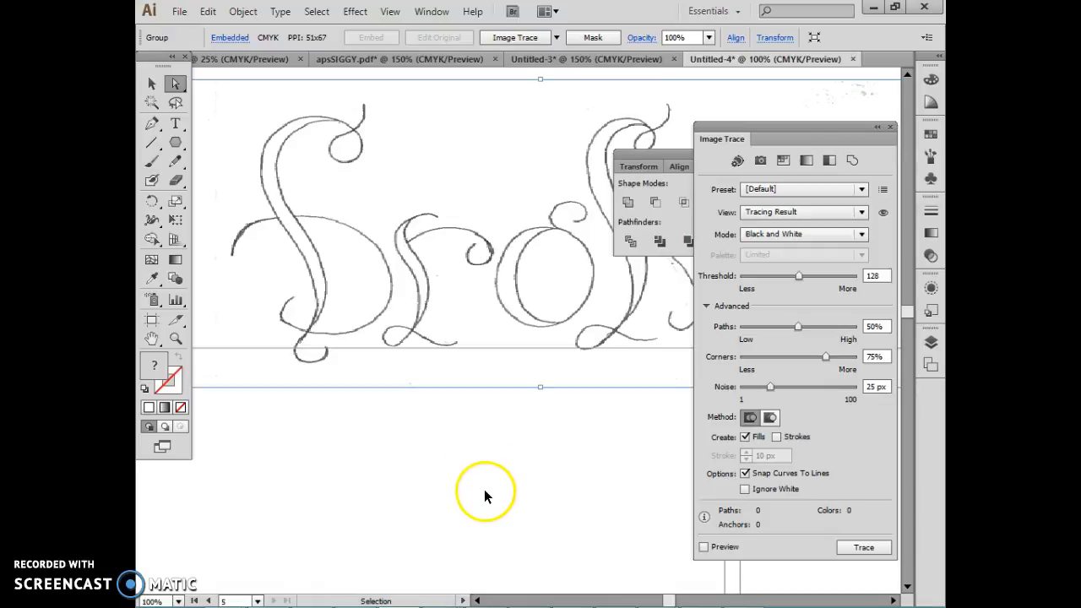
key(ctrl+minus)
key(ctrl+minus)
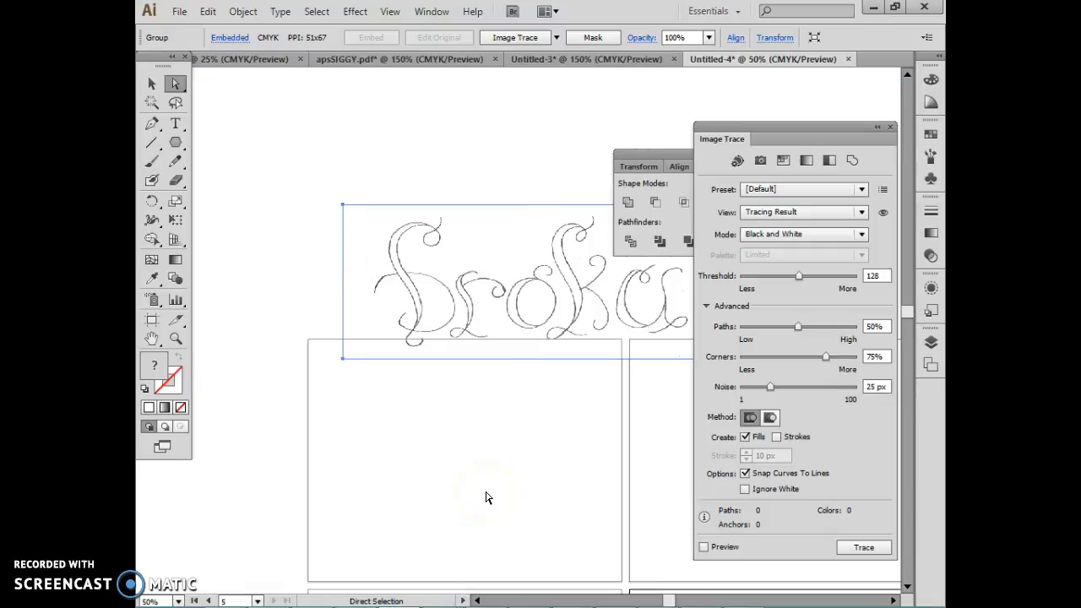
key(ctrl+v)
drag(561, 326, 490, 435)
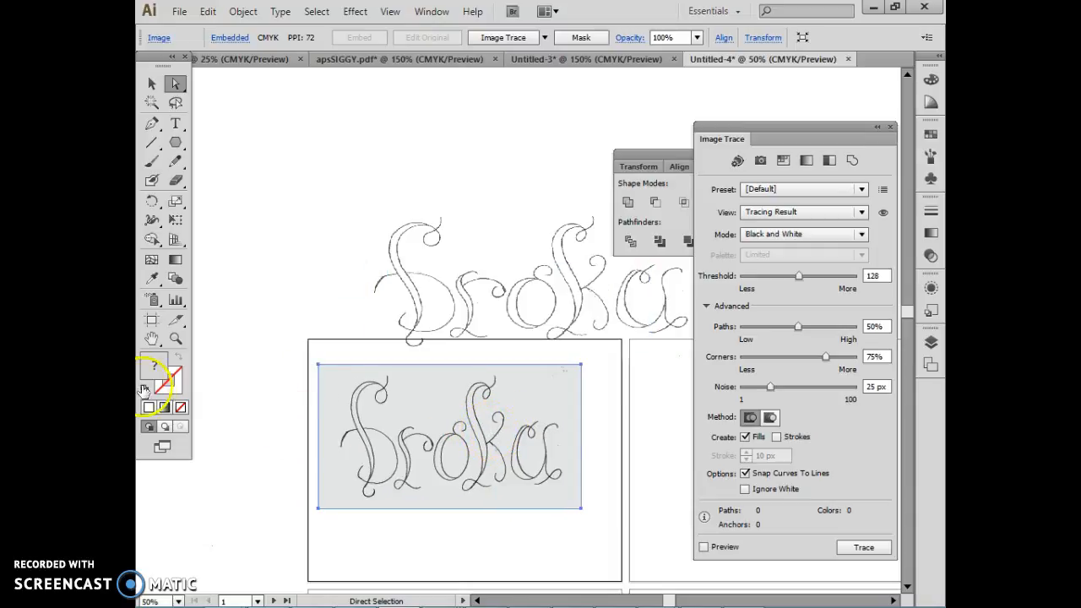
Step: Trace the gray lettering image on the first artboard with the Black and White Logo preset
click(177, 340)
drag(290, 339, 632, 527)
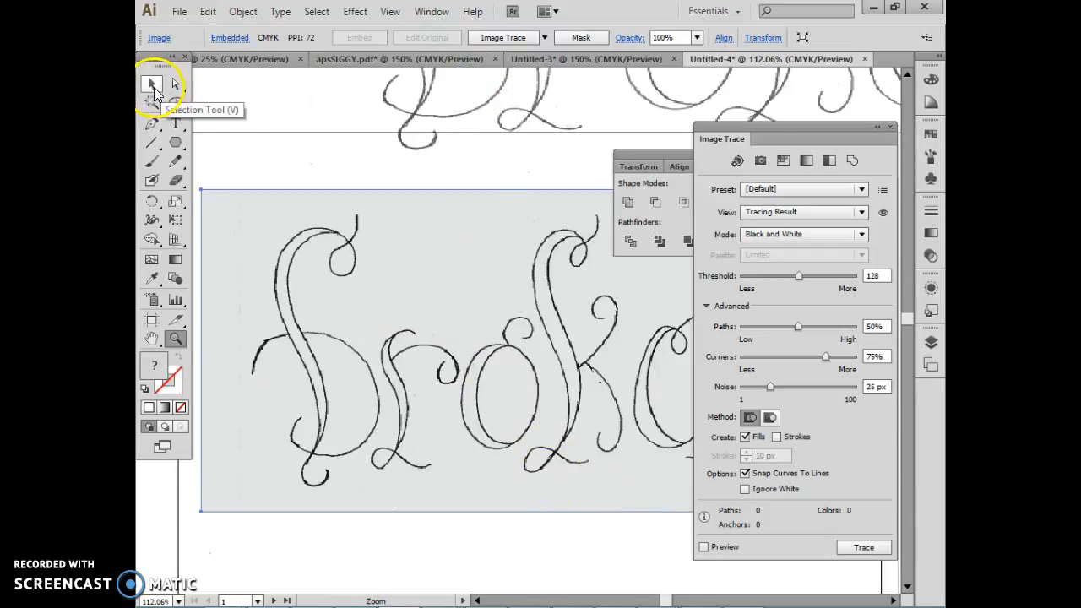
click(152, 84)
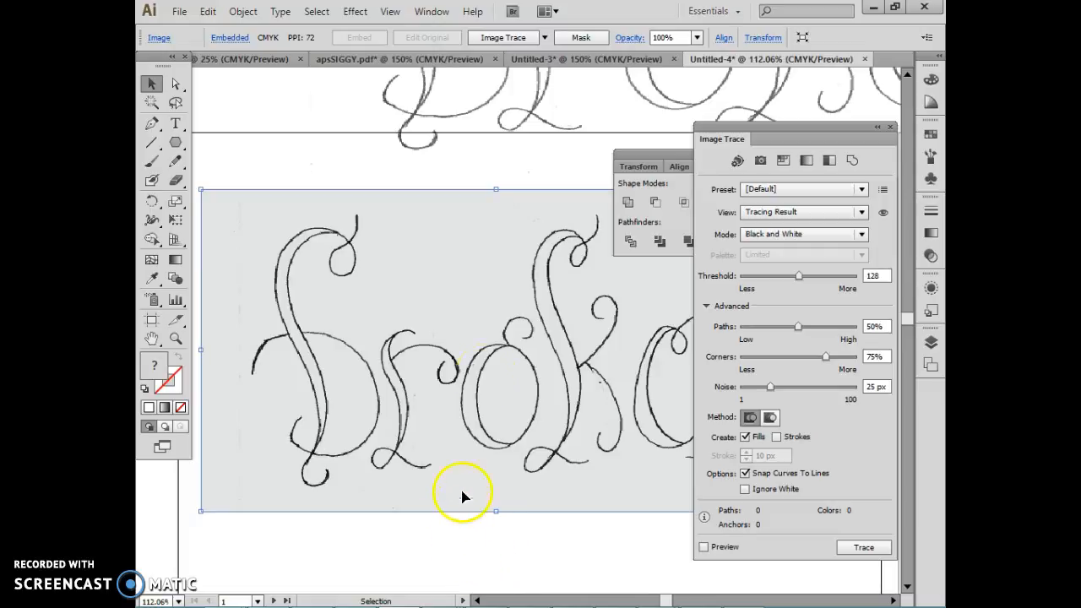
click(544, 37)
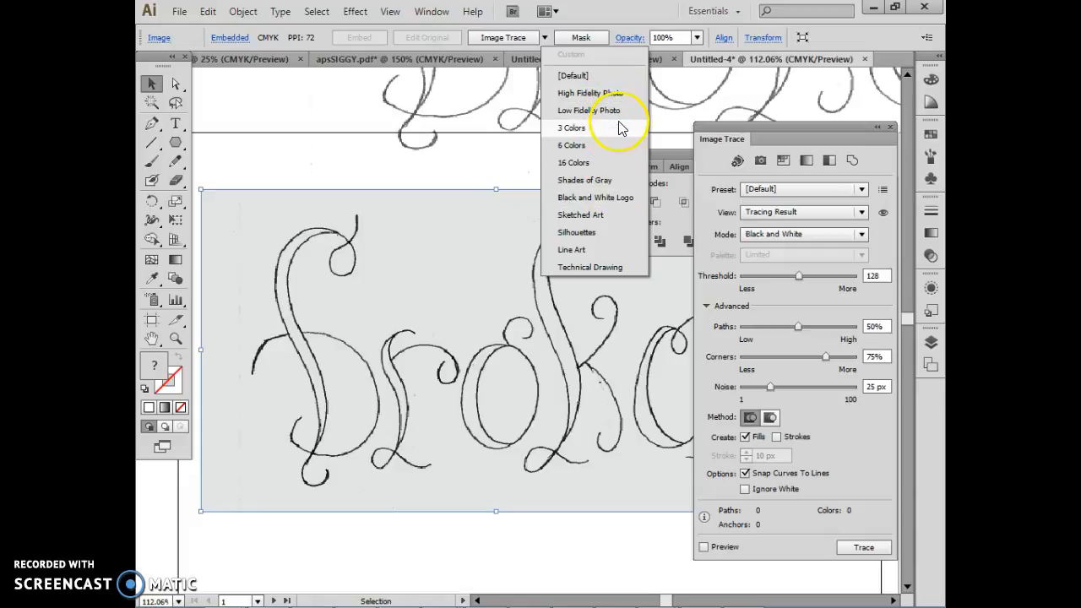
click(621, 203)
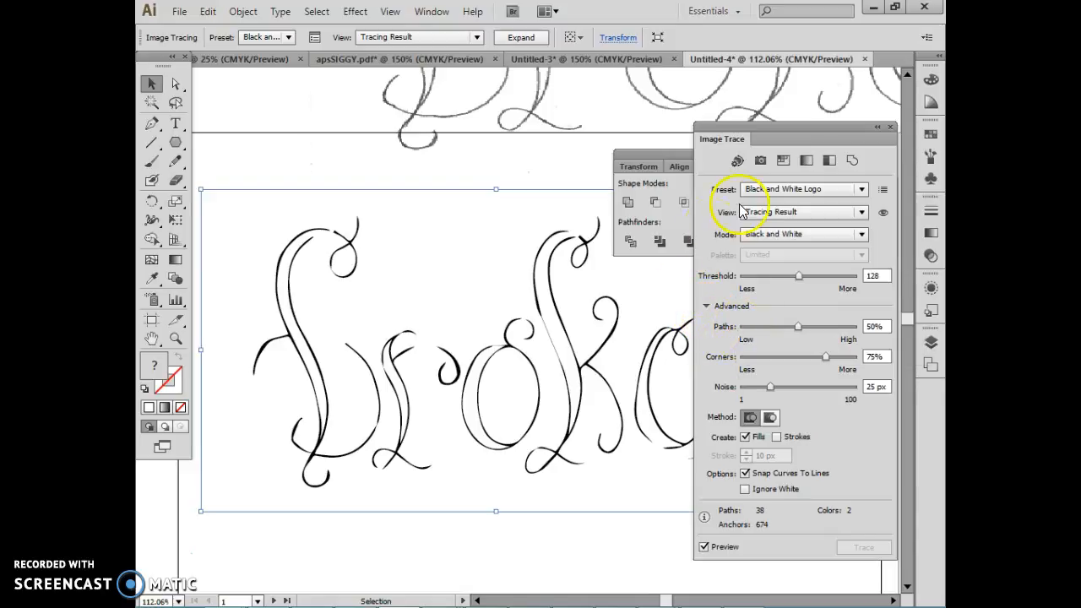
Step: Set the tracing's threshold to 201 and its path fitting to 73%
click(706, 307)
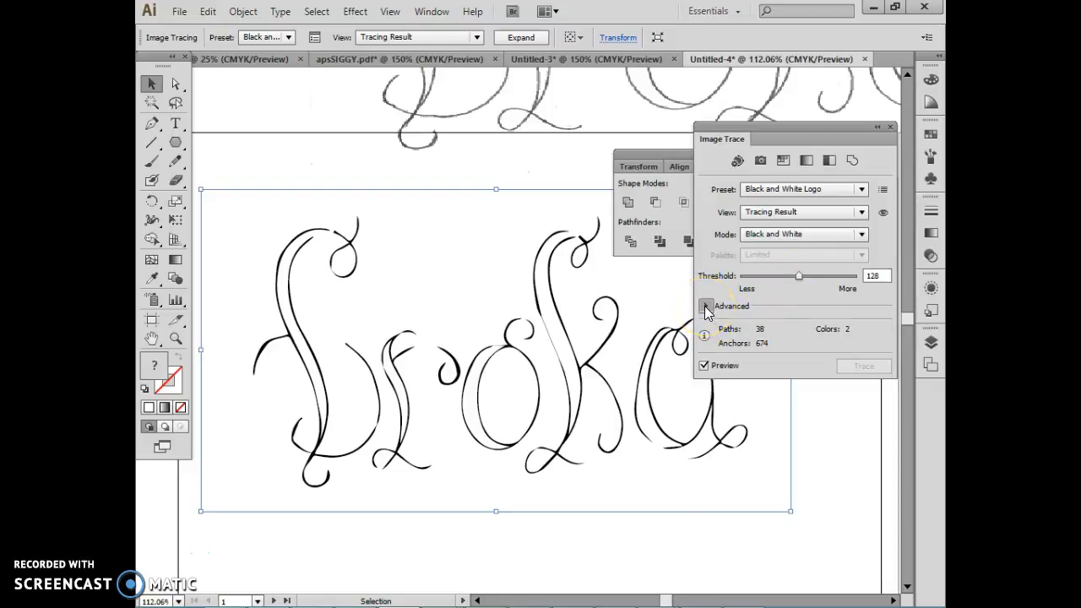
click(706, 307)
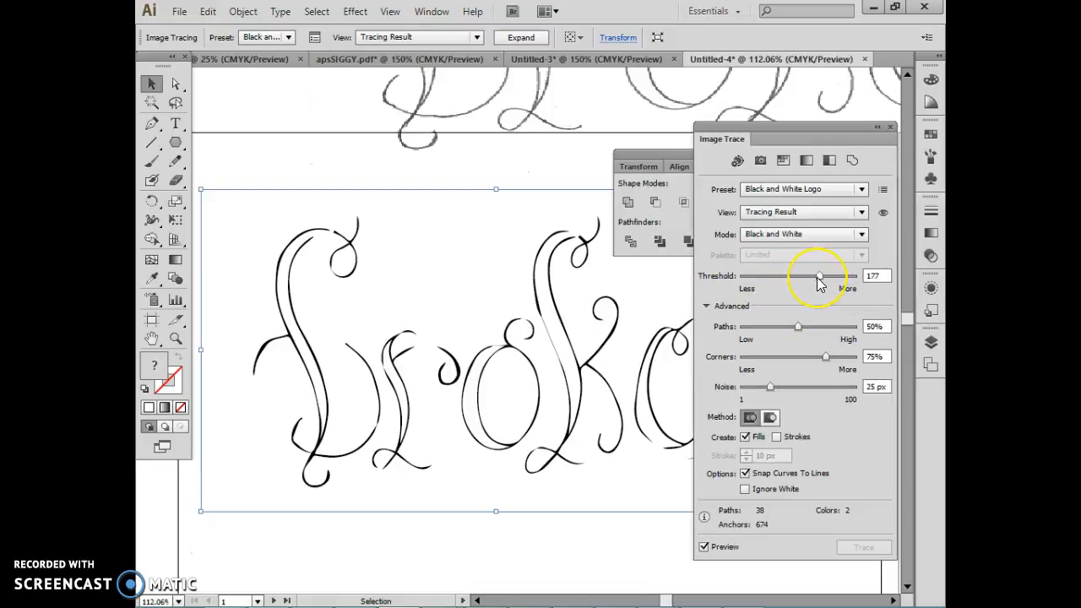
drag(817, 275, 820, 276)
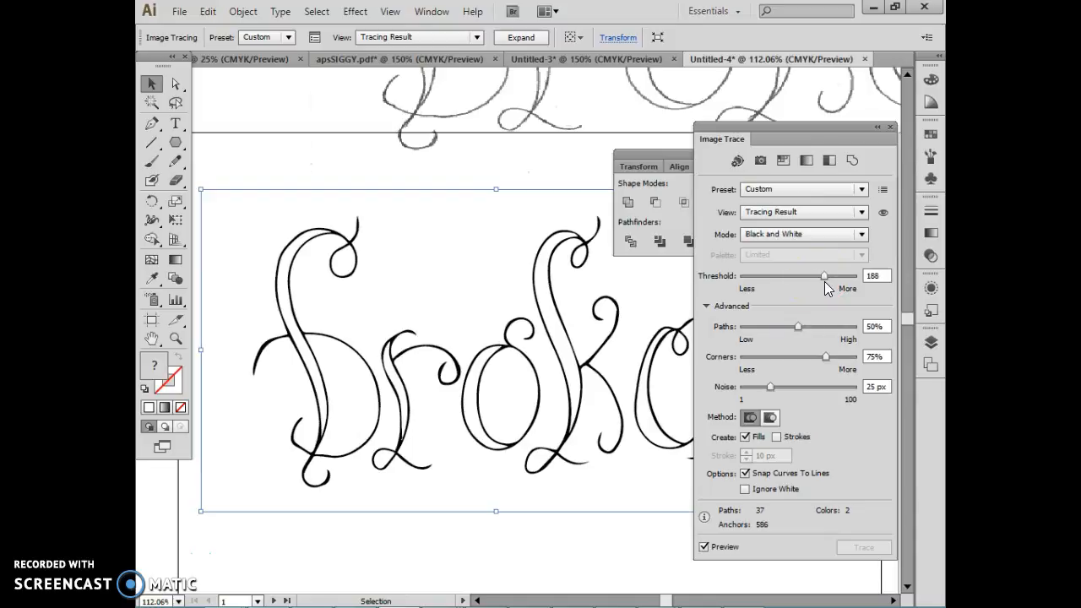
drag(827, 275, 833, 277)
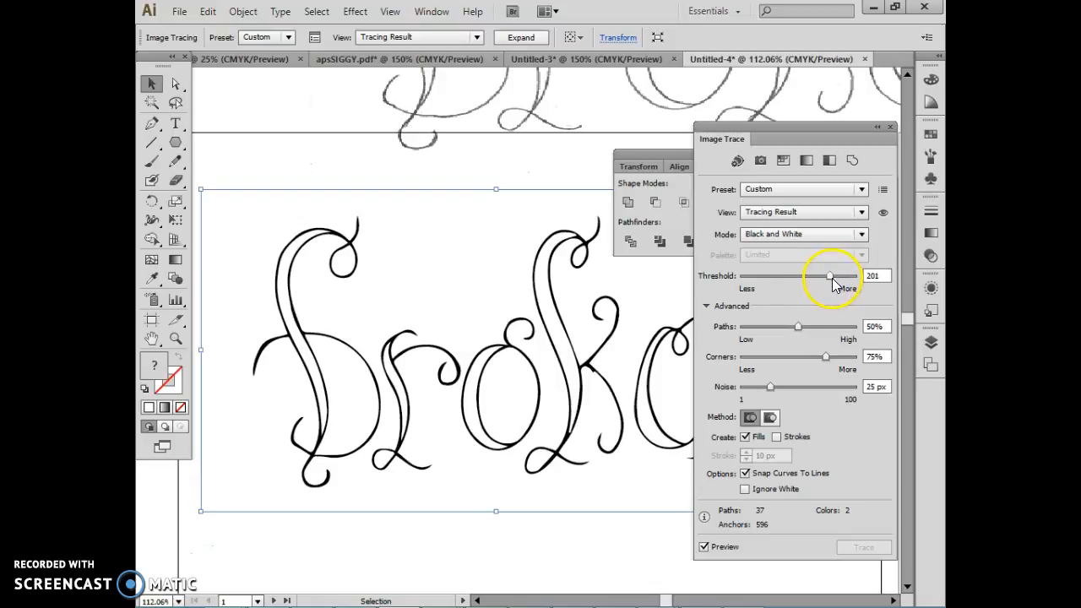
drag(798, 326, 819, 326)
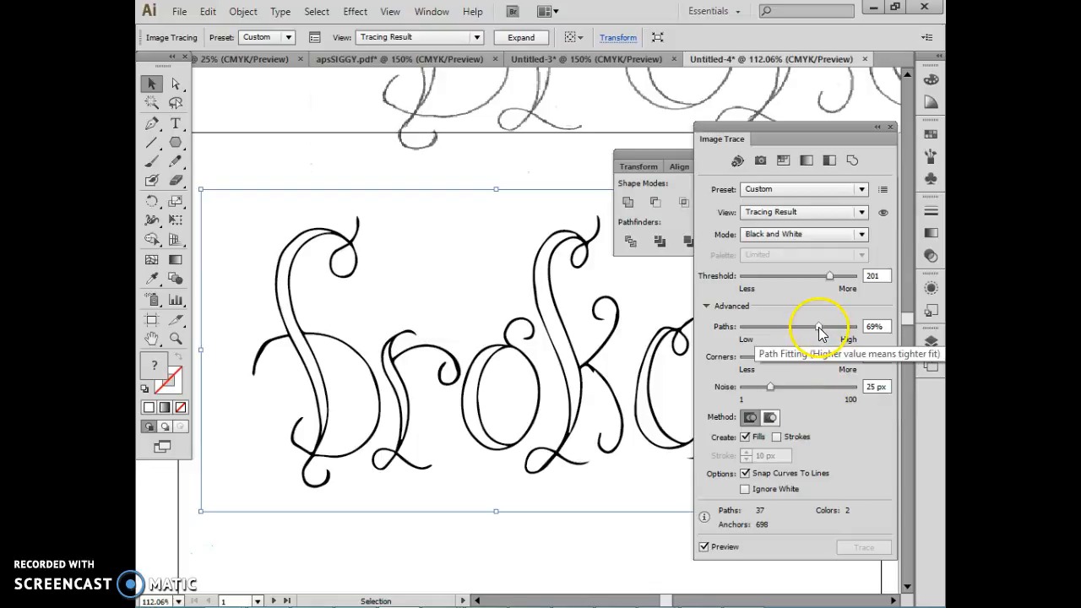
drag(819, 327, 822, 328)
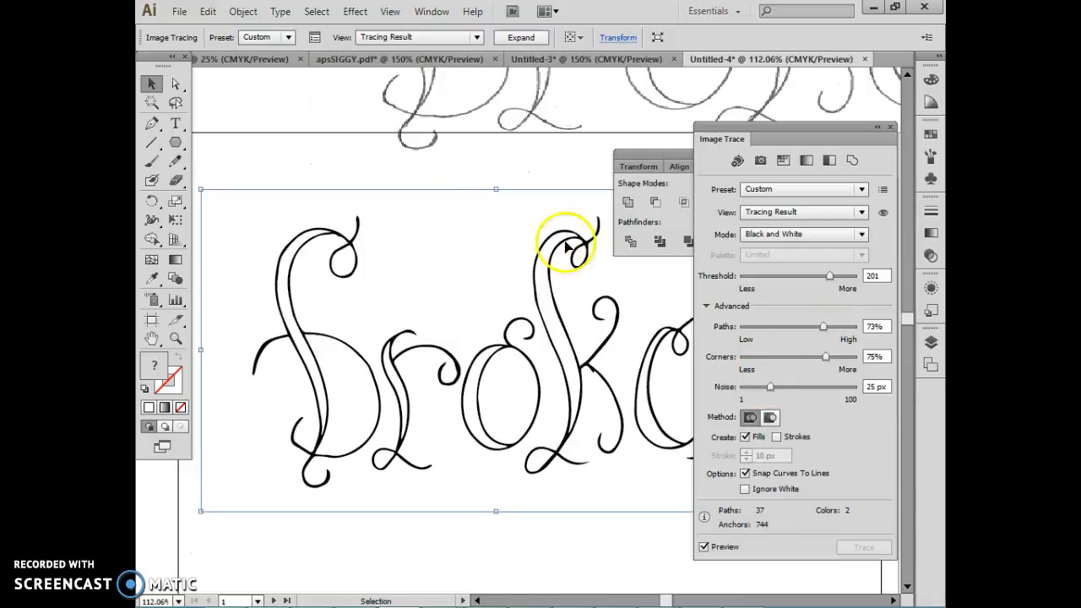
Step: Place a duplicate of the traced lettering across the first artboard's lower-left corner, then reselect the original tracing
click(214, 174)
key(ctrl+minus)
key(ctrl+minus)
key(ctrl+minus)
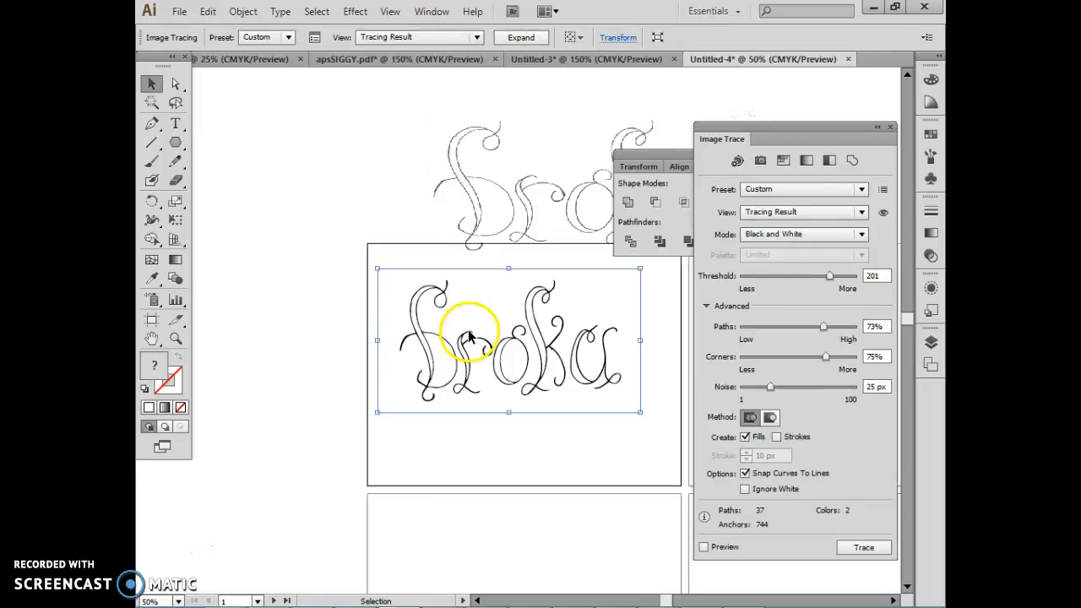
mouse_move(470, 336)
mouse_down()
mouse_move(275, 375)
mouse_move(335, 501)
mouse_up()
click(554, 347)
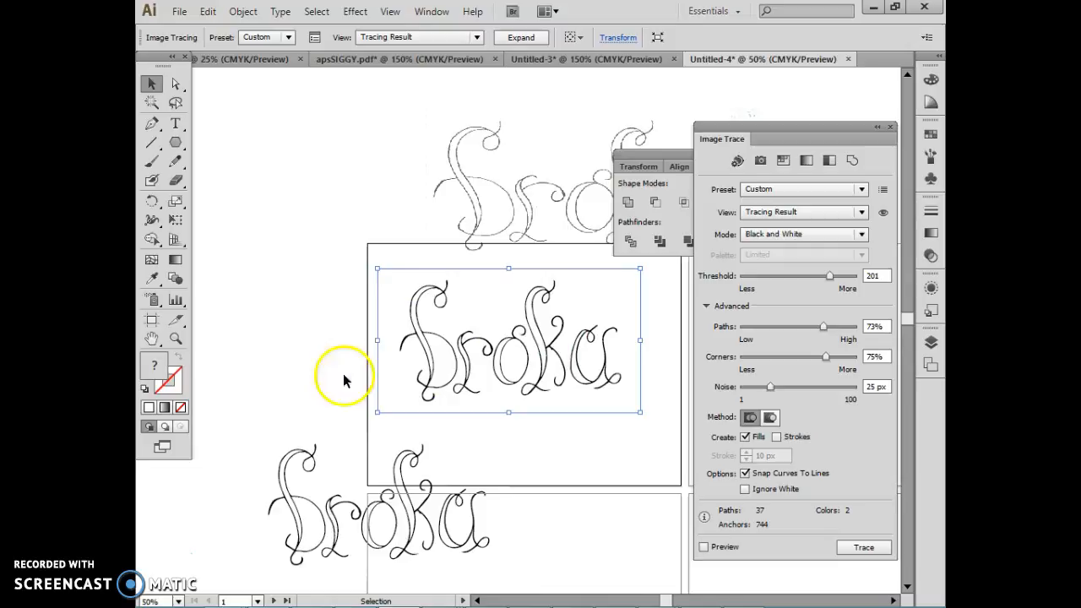
Step: Draw a white rectangle without a stroke over the traced lettering on the first artboard and keep it selected
click(175, 340)
drag(373, 253, 652, 421)
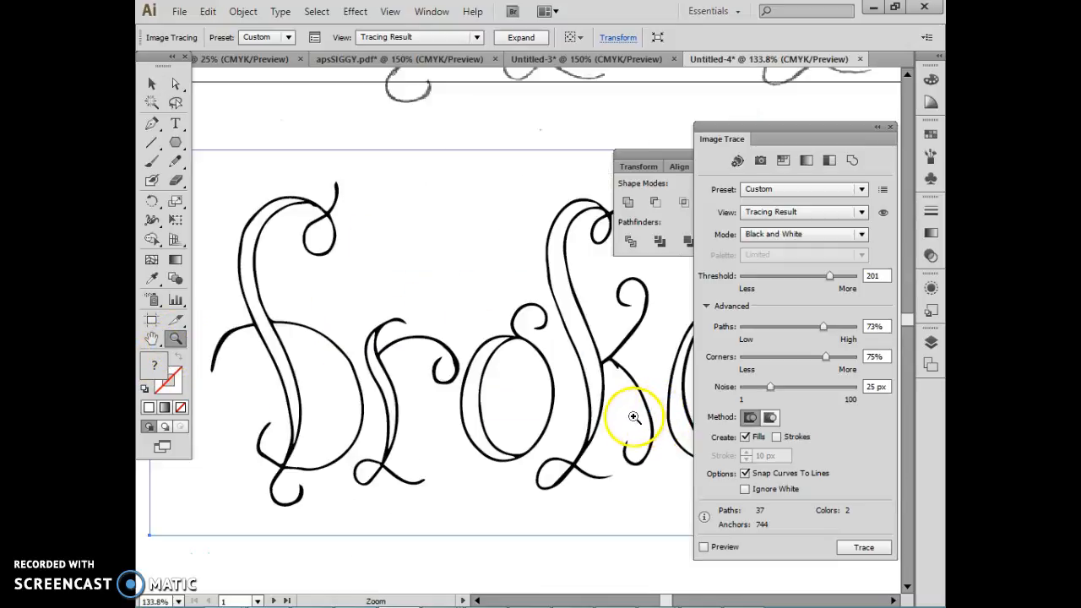
key(ctrl+minus)
key(ctrl+minus)
key(ctrl+minus)
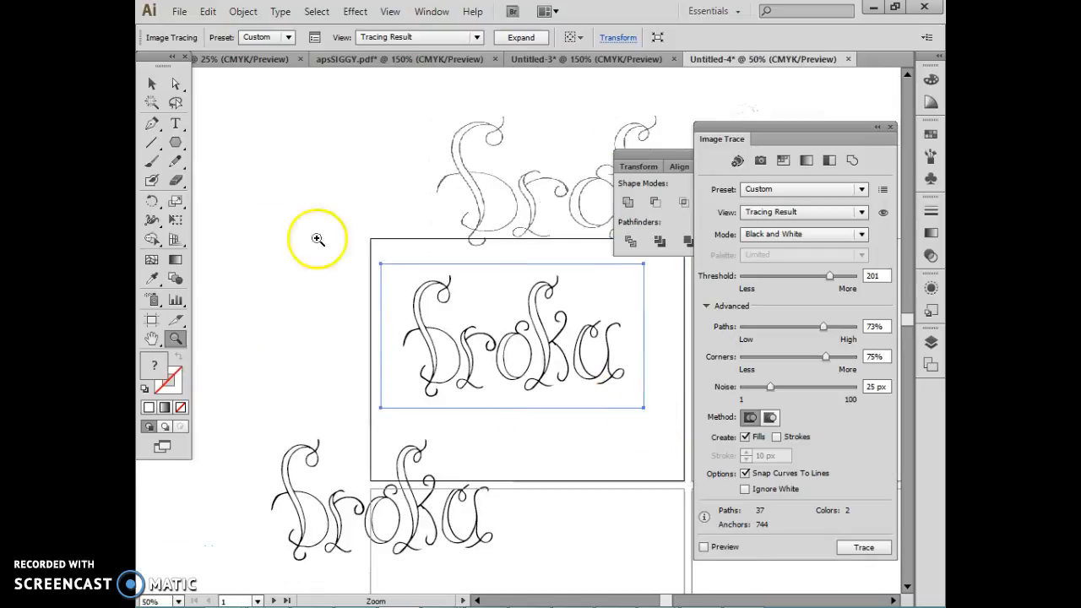
click(179, 140)
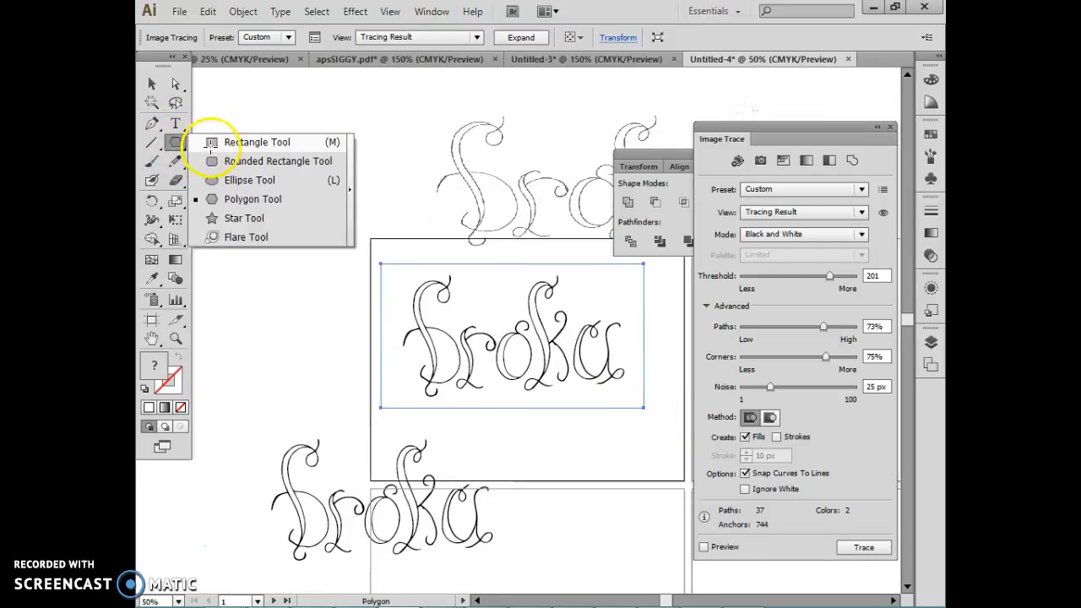
click(210, 144)
mouse_move(347, 254)
mouse_down()
mouse_move(425, 312)
mouse_move(614, 387)
mouse_move(648, 417)
mouse_up()
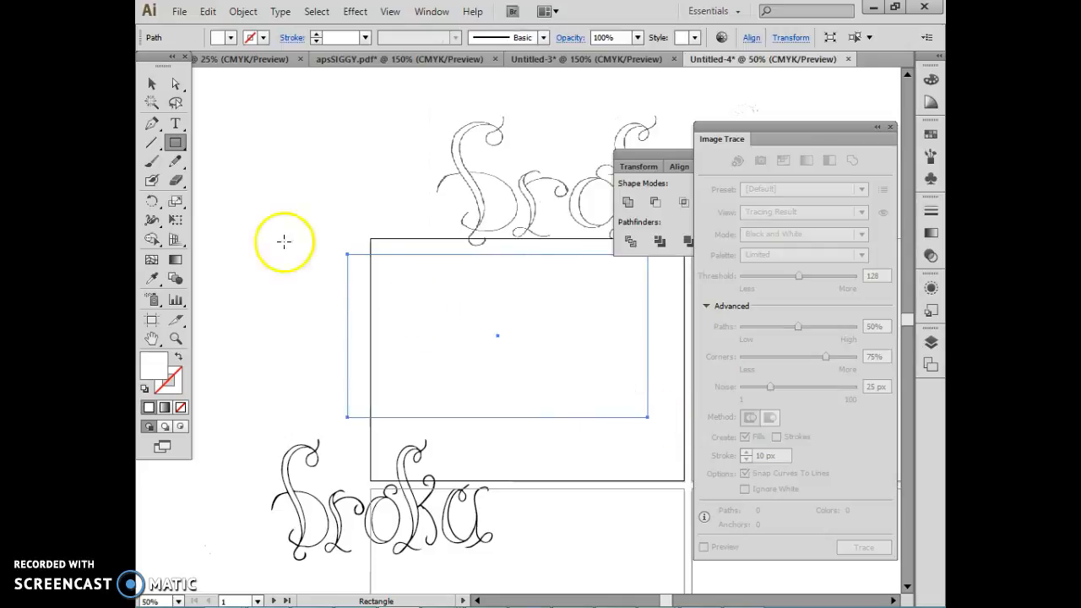
click(151, 85)
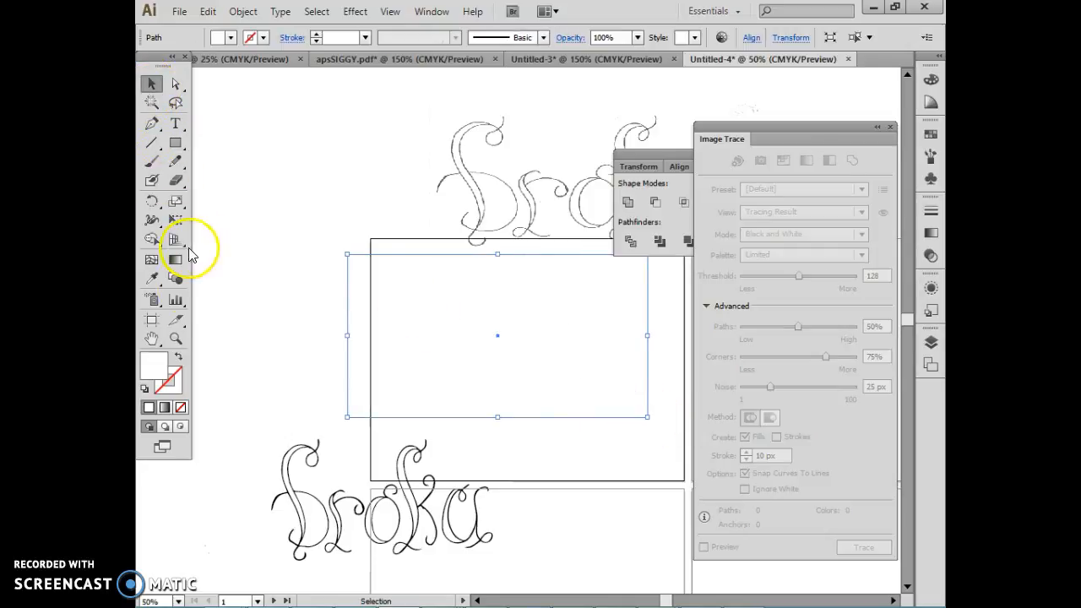
Step: Fill the white rectangle with bright blue, and shift it slightly right and send it behind the traced lettering
click(931, 135)
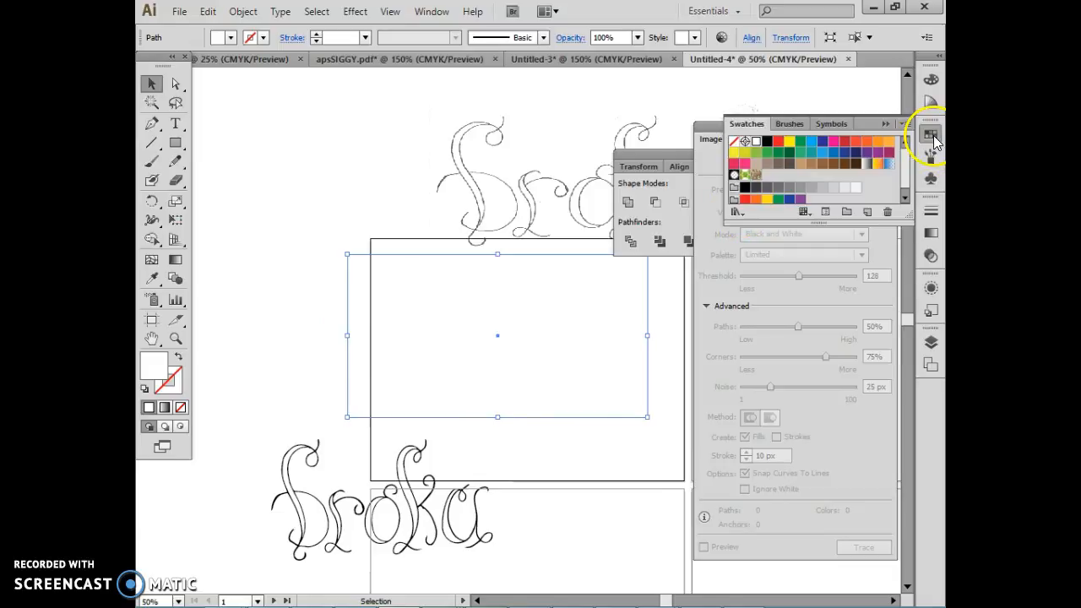
click(816, 143)
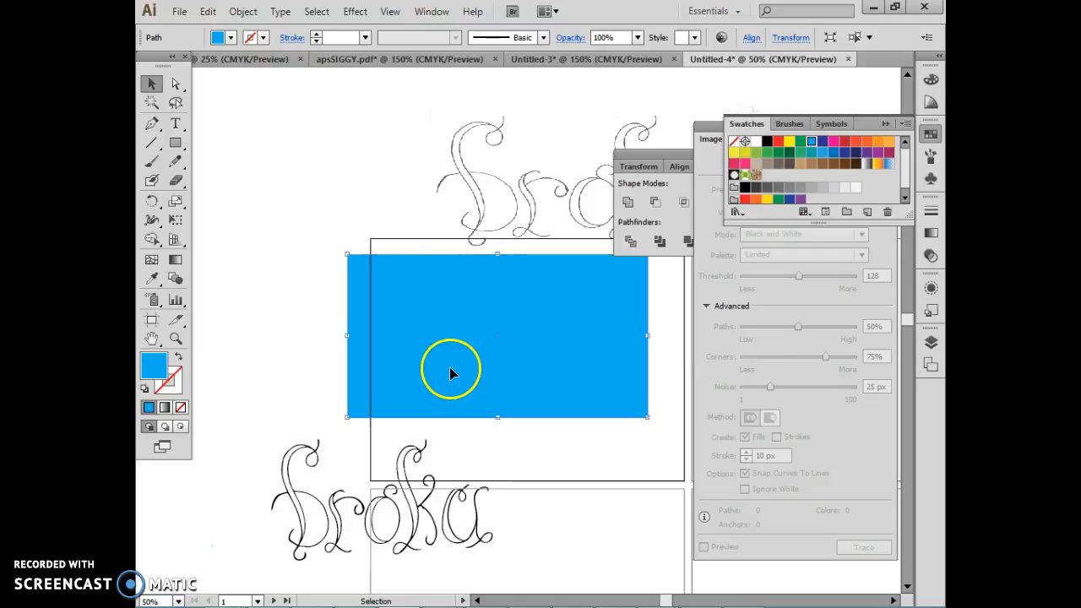
mouse_move(416, 301)
mouse_down()
mouse_move(418, 273)
mouse_move(378, 278)
mouse_move(440, 319)
mouse_move(434, 301)
mouse_up()
right_click(434, 302)
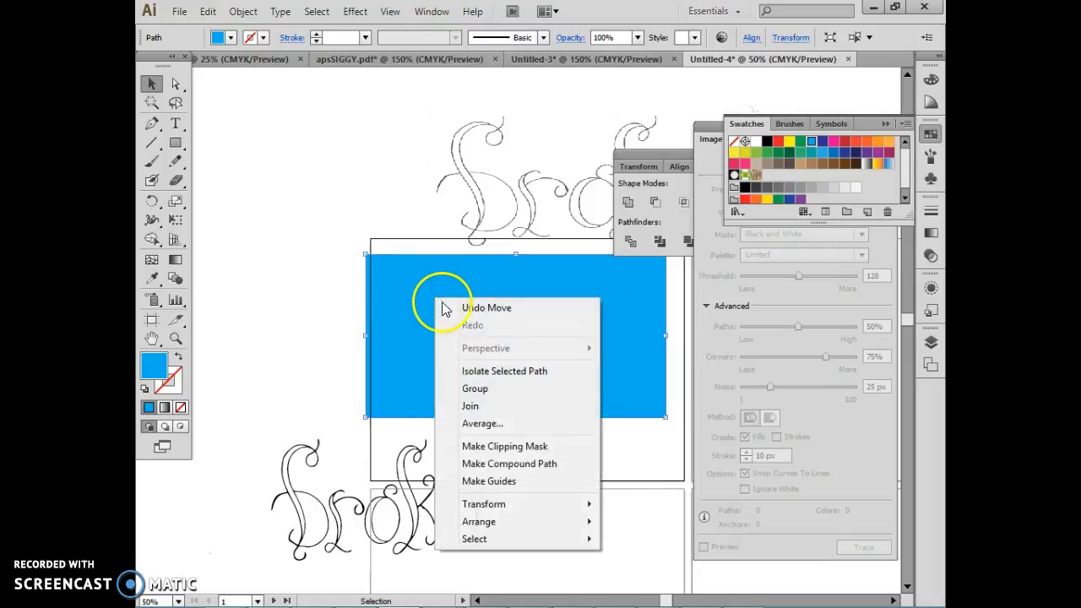
mouse_move(486, 525)
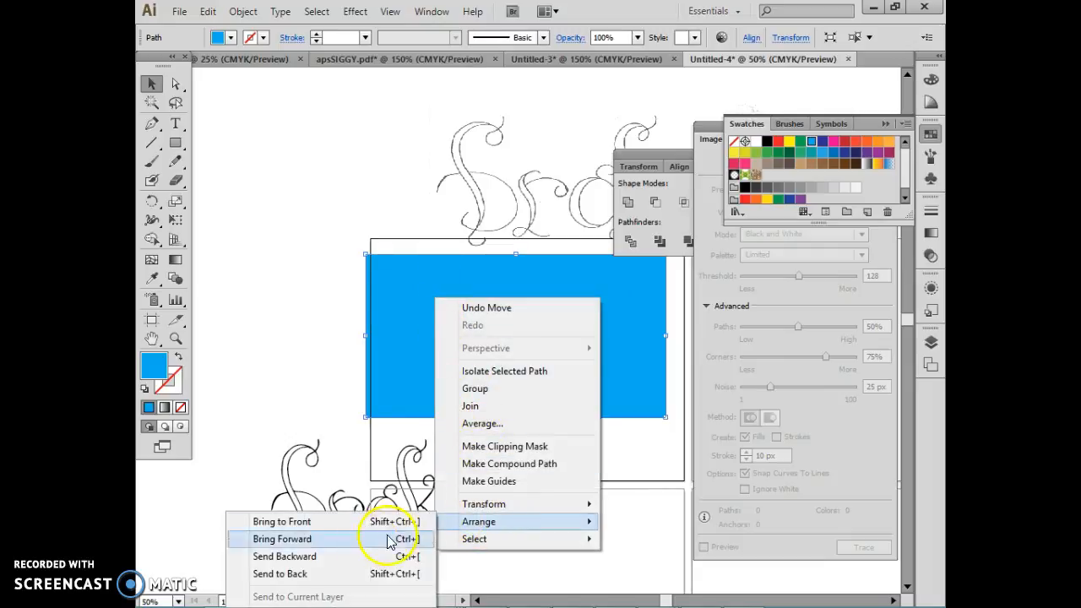
click(352, 575)
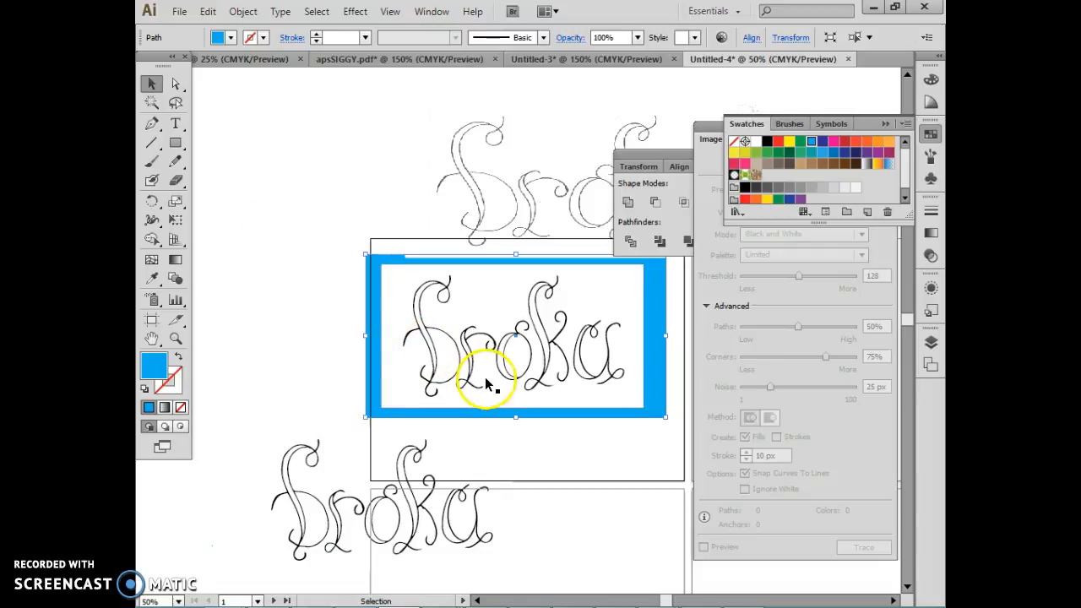
Step: Expand the lettering tracing on the blue rectangle into editable paths
click(473, 312)
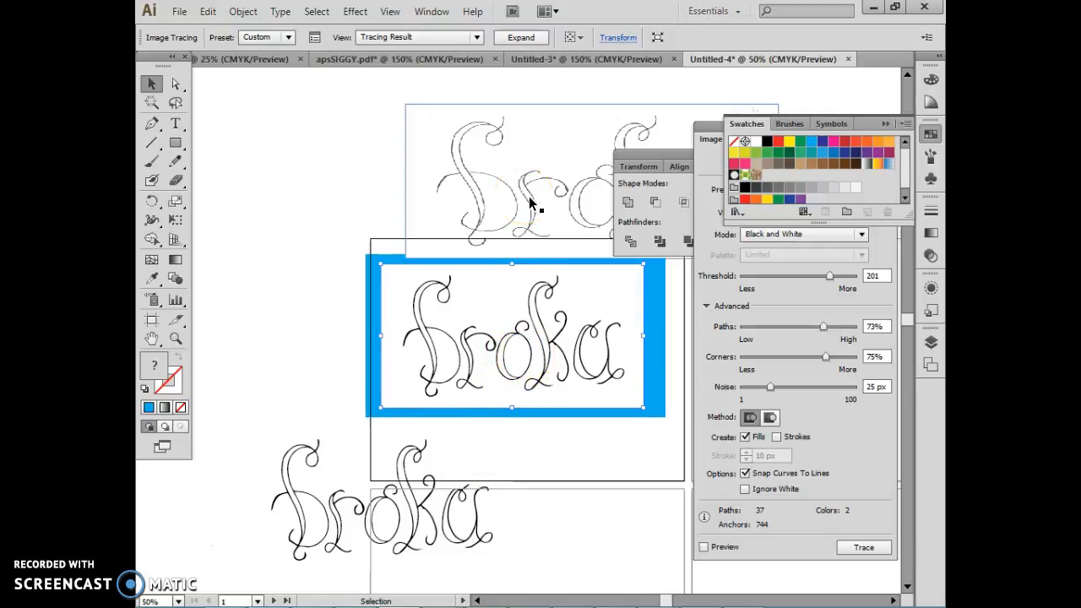
click(518, 38)
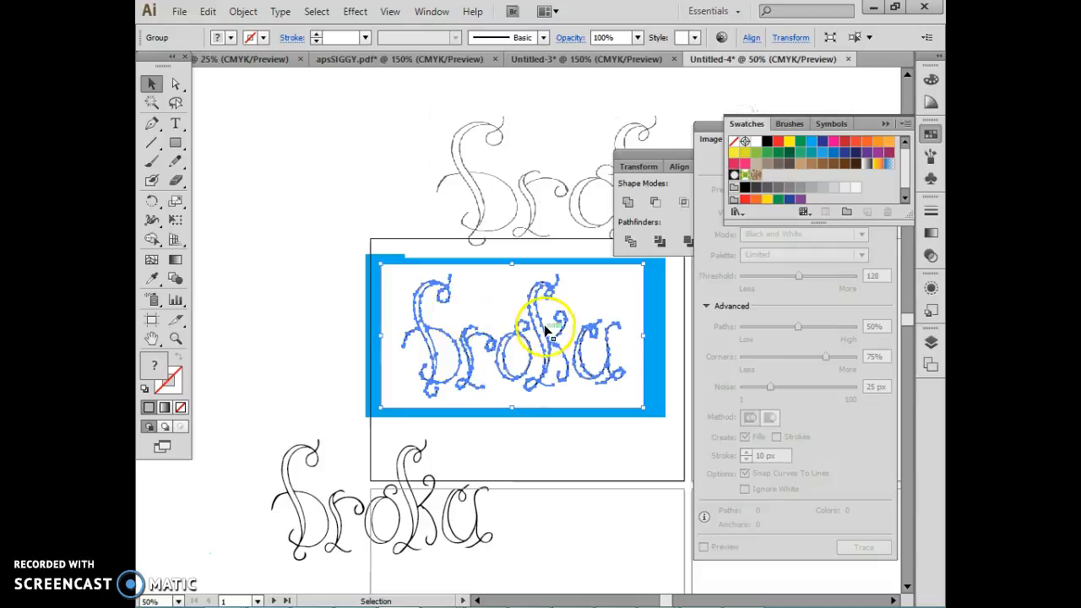
scroll(447, 359, up, 3)
scroll(452, 356, down, 2)
Step: Directly select the white background shape surrounding the expanded lettering and delete it
click(175, 83)
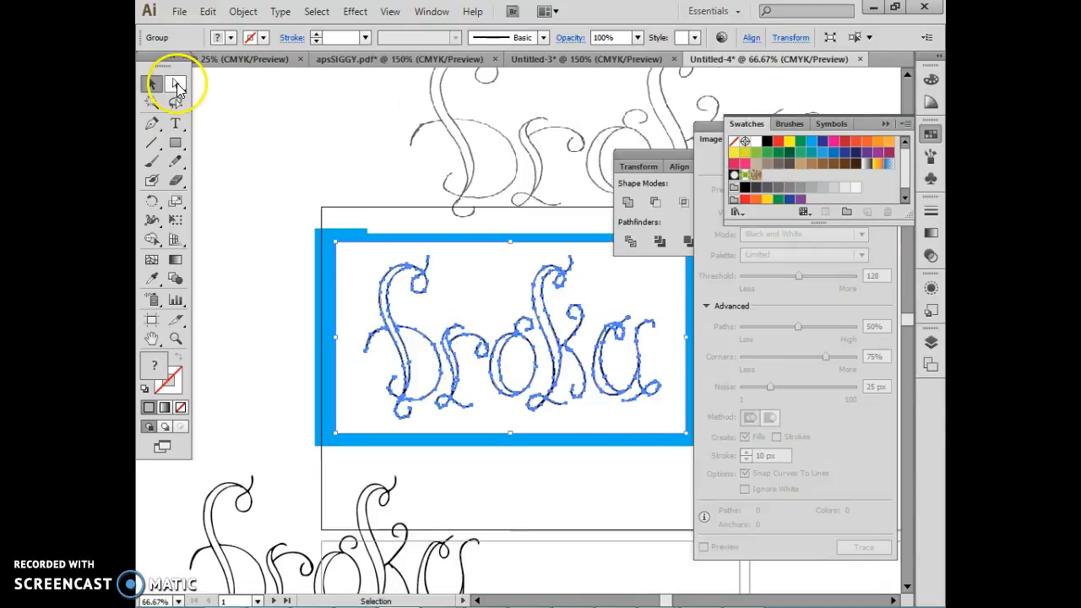
click(244, 265)
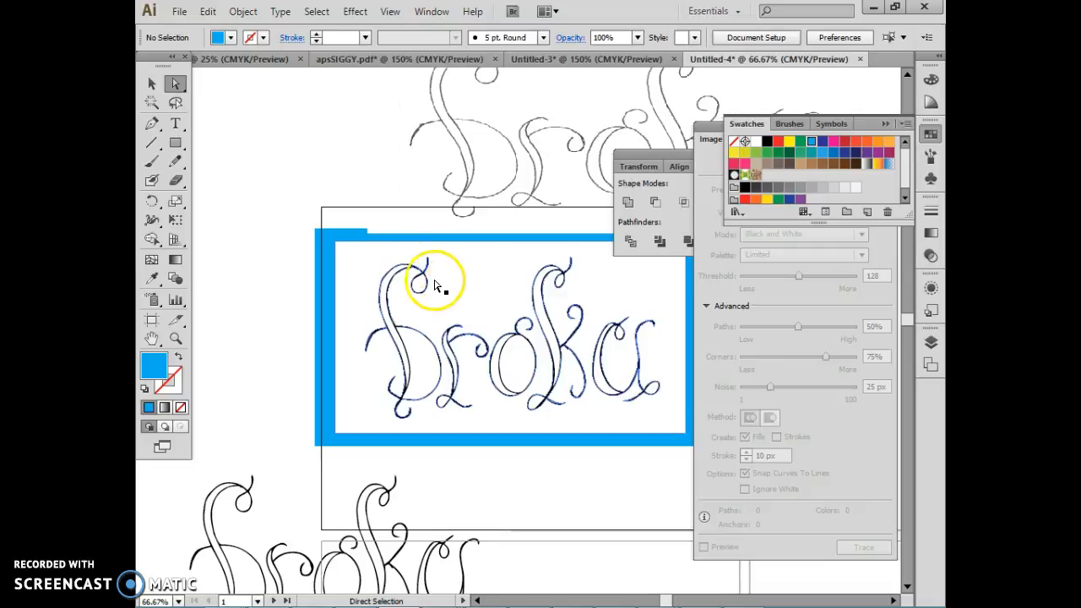
click(152, 87)
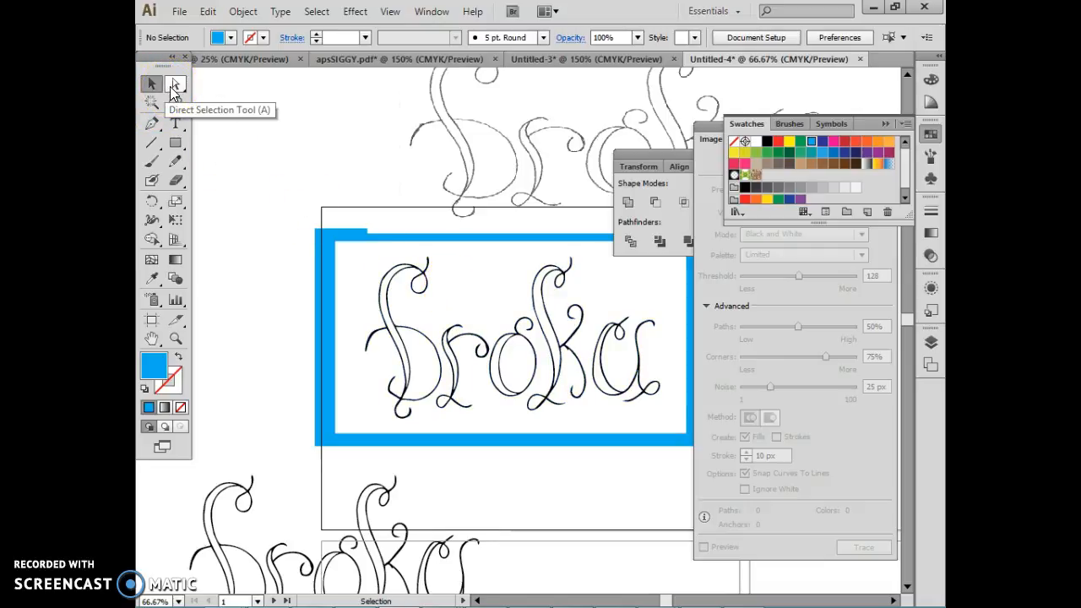
click(175, 87)
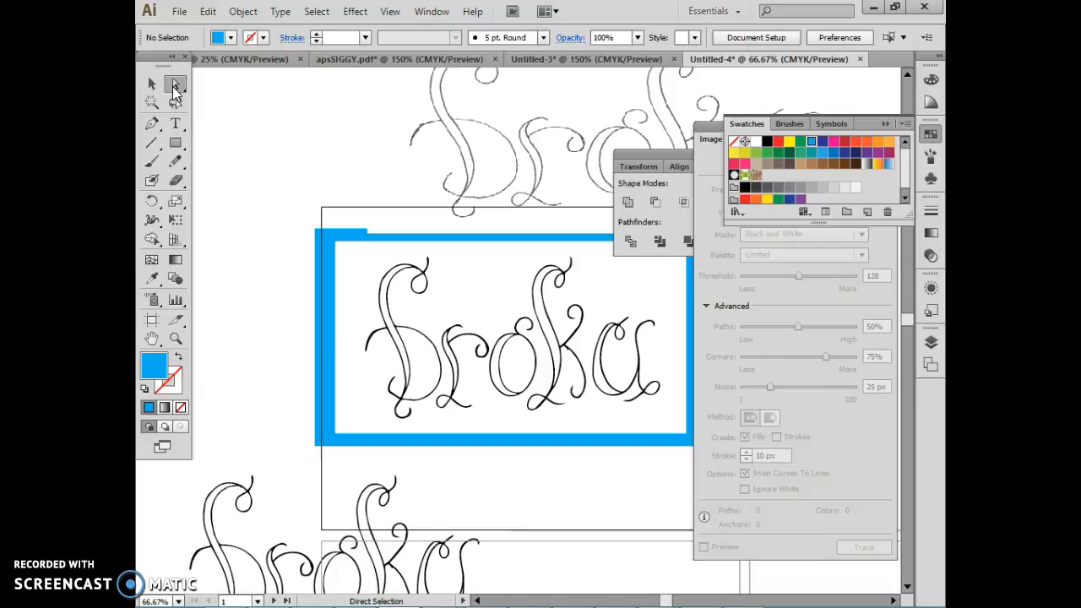
click(453, 278)
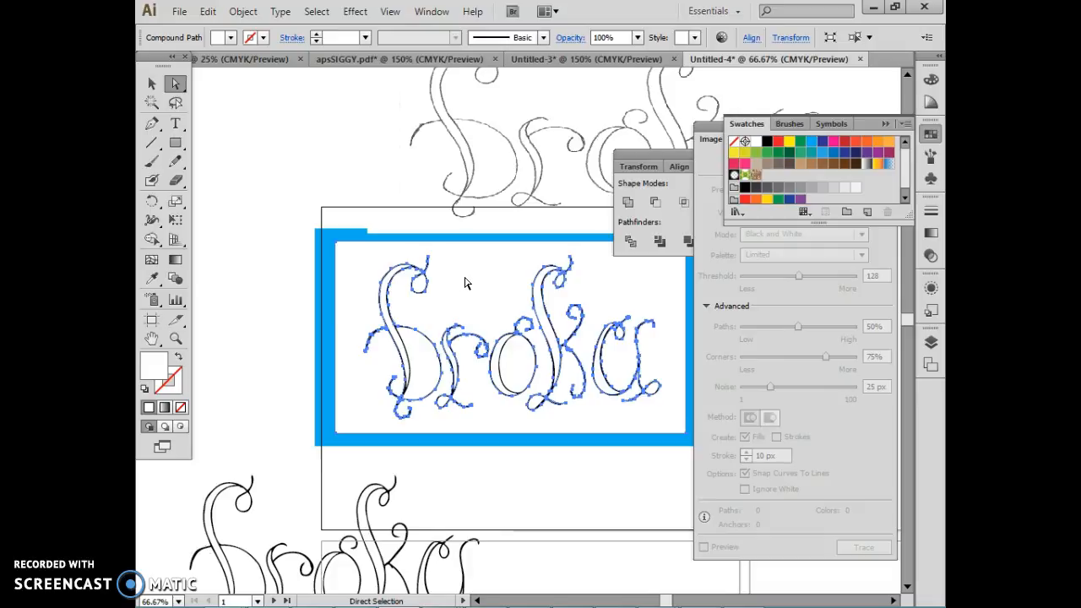
key(Delete)
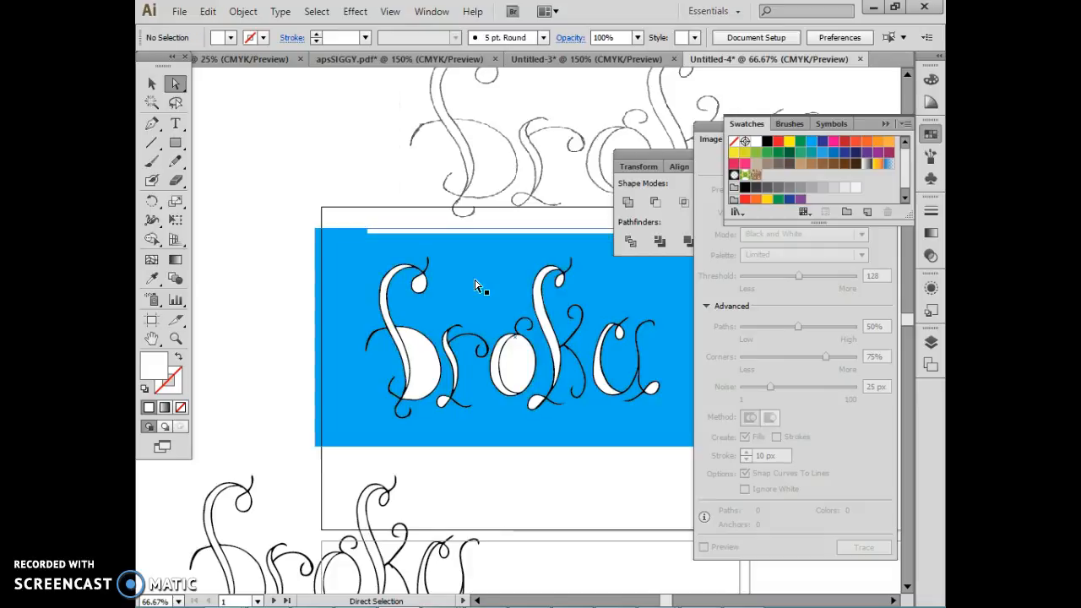
Step: Delete the white fill shapes inside the first letter's bowl, the o and the k's foot loop
click(425, 370)
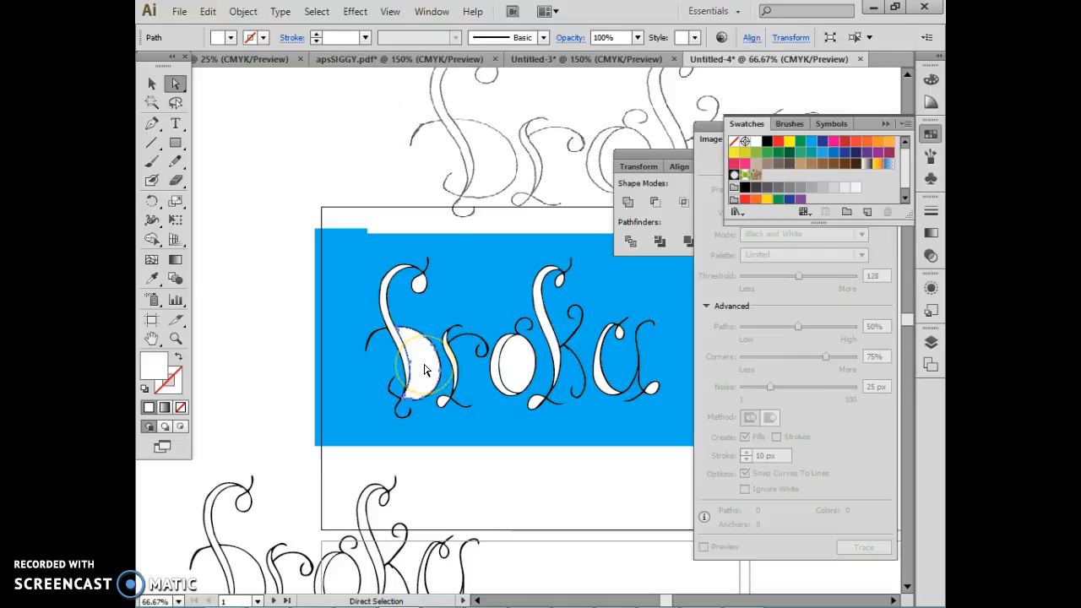
shift+click(517, 369)
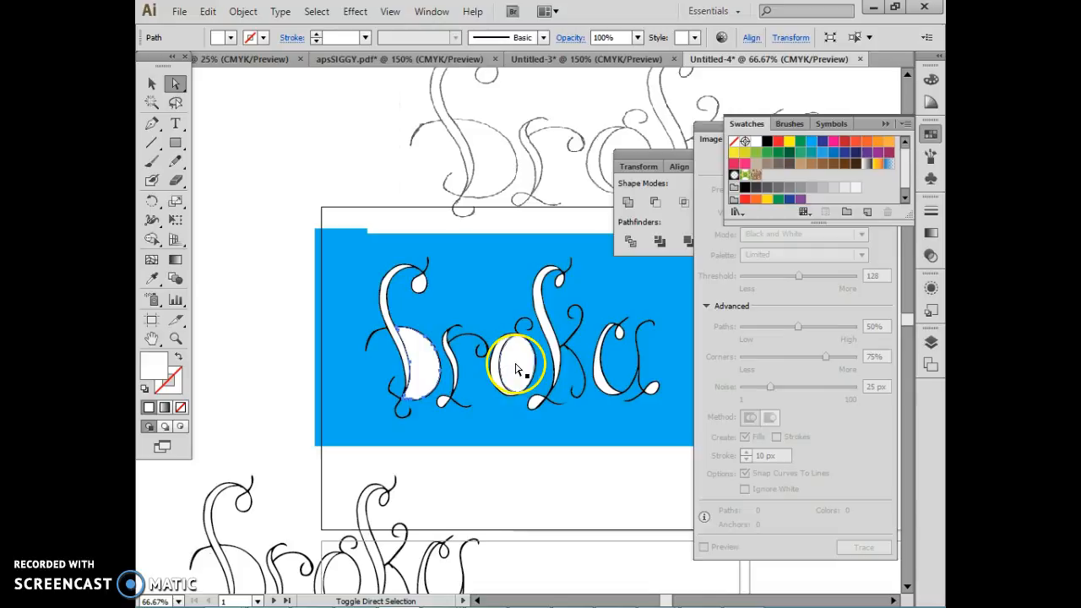
click(418, 284)
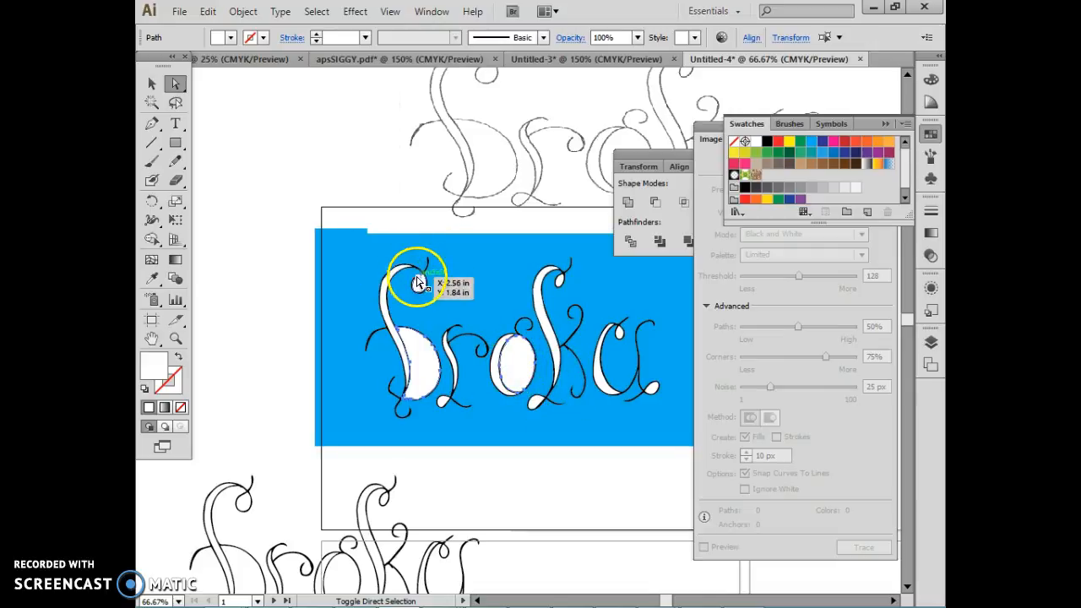
shift+click(536, 403)
key(Delete)
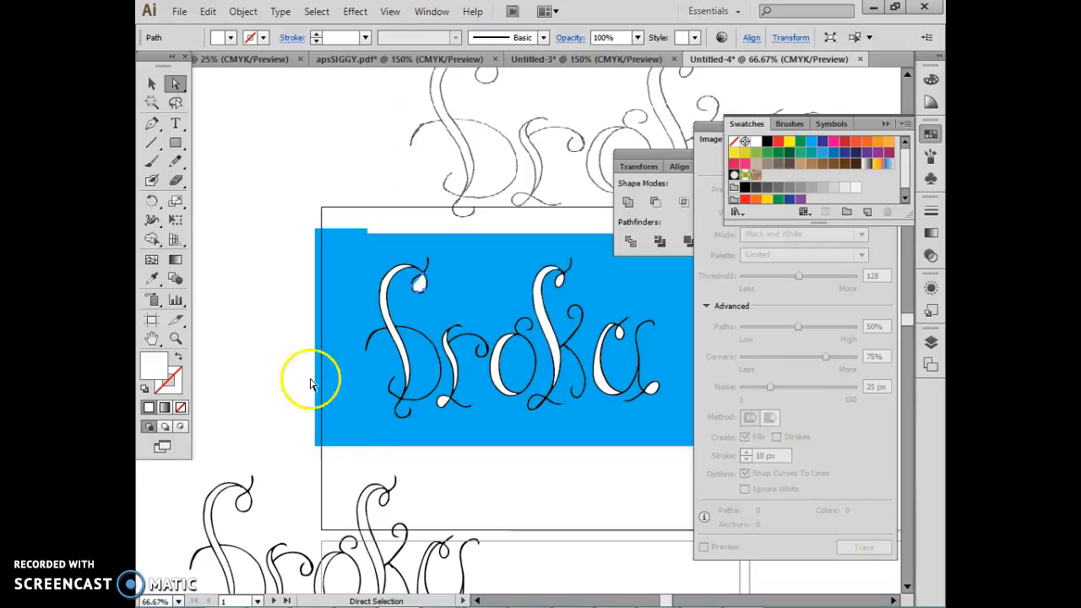
Step: Enter isolation mode on the expanded lettering group and leave it without editing anything
click(156, 89)
click(238, 280)
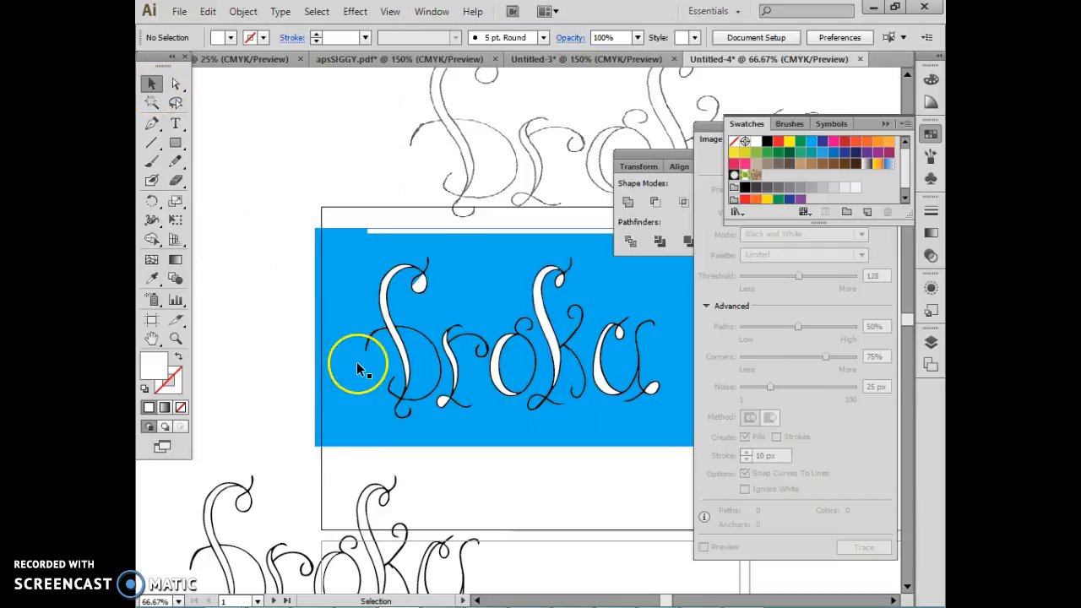
click(385, 310)
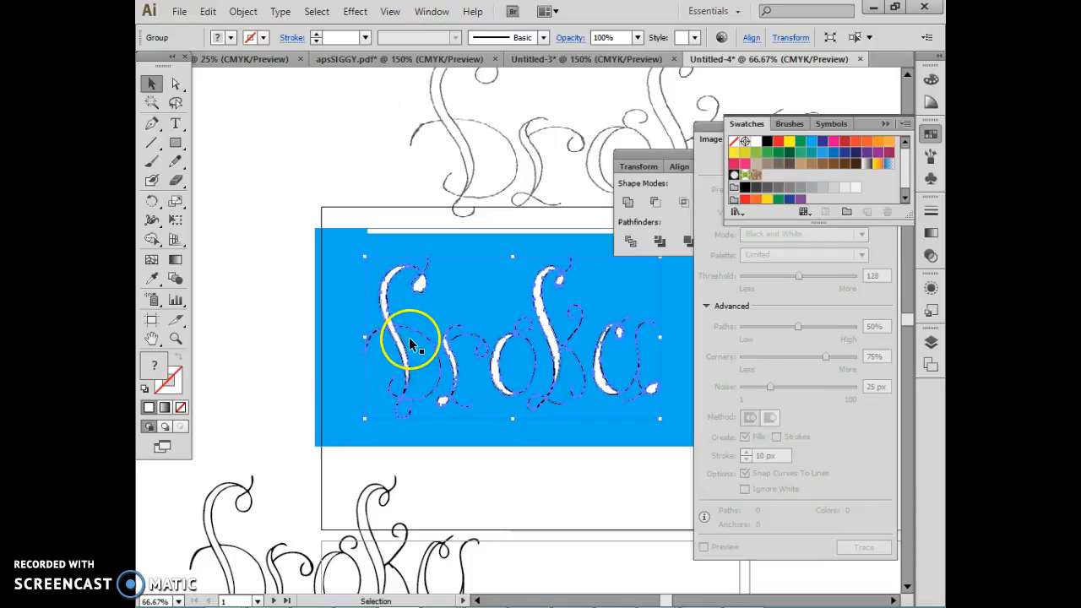
click(324, 391)
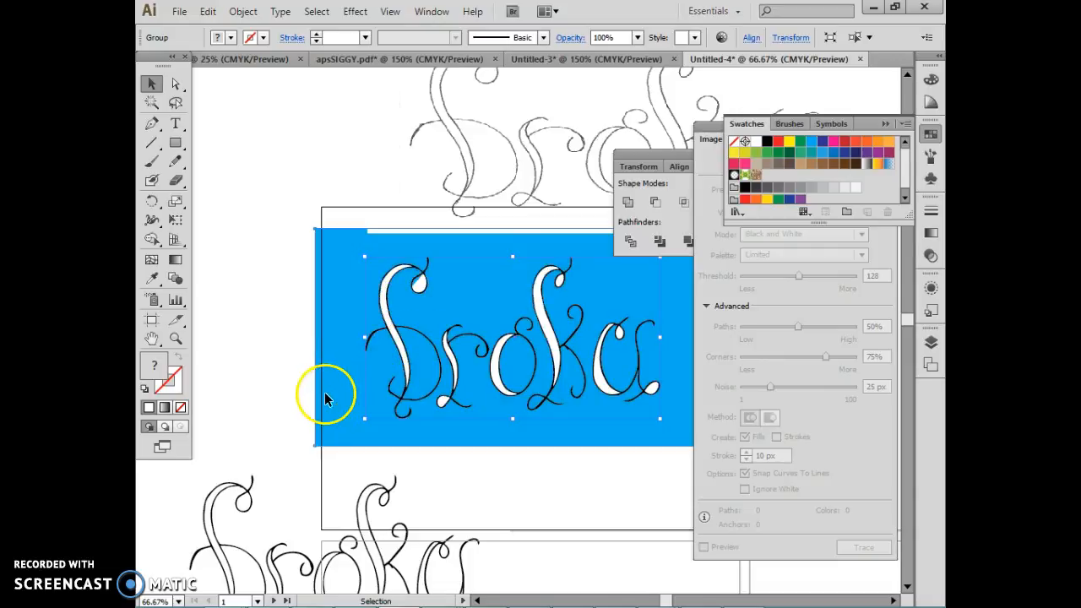
click(404, 357)
double_click(405, 357)
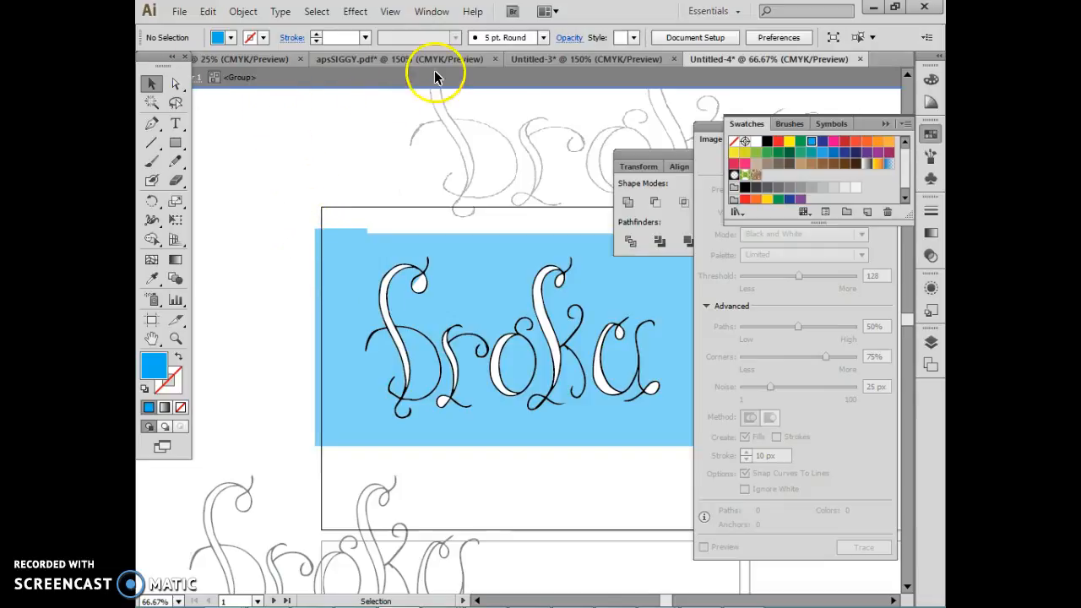
click(537, 84)
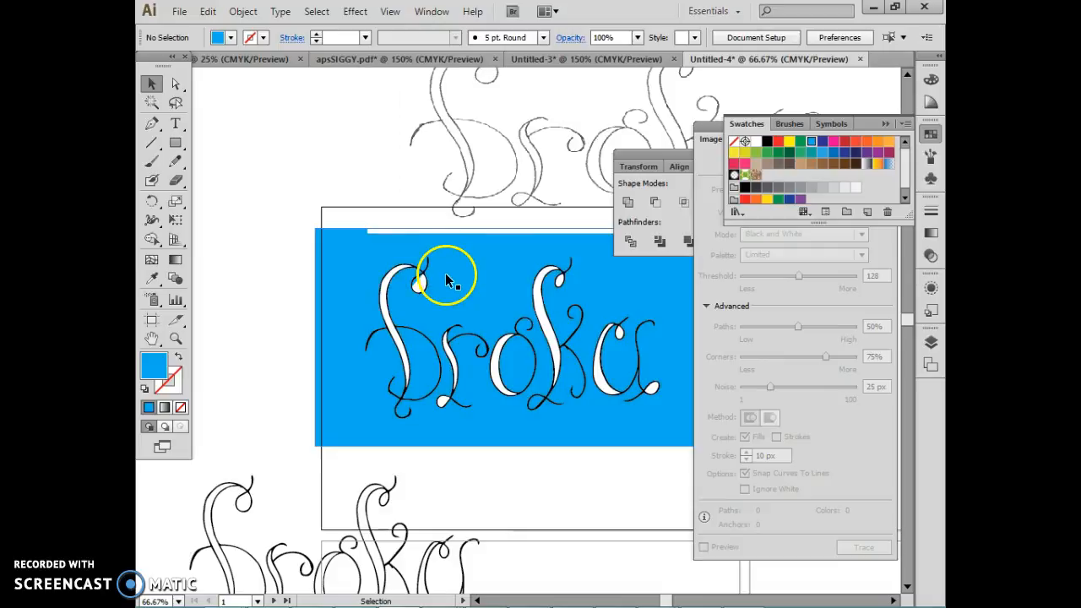
Step: Move the expanded lettering above the blue rectangle and place the unexpanded duplicate tracing on the rectangle
drag(382, 301, 209, 103)
click(230, 494)
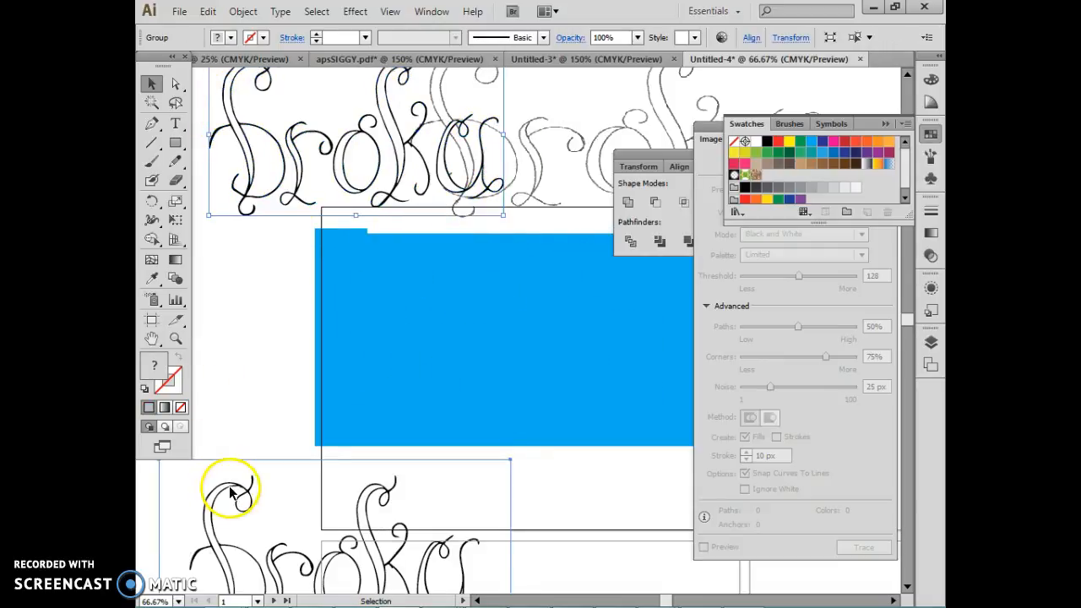
mouse_move(232, 489)
mouse_down()
mouse_move(411, 332)
mouse_move(416, 302)
mouse_move(382, 229)
mouse_up()
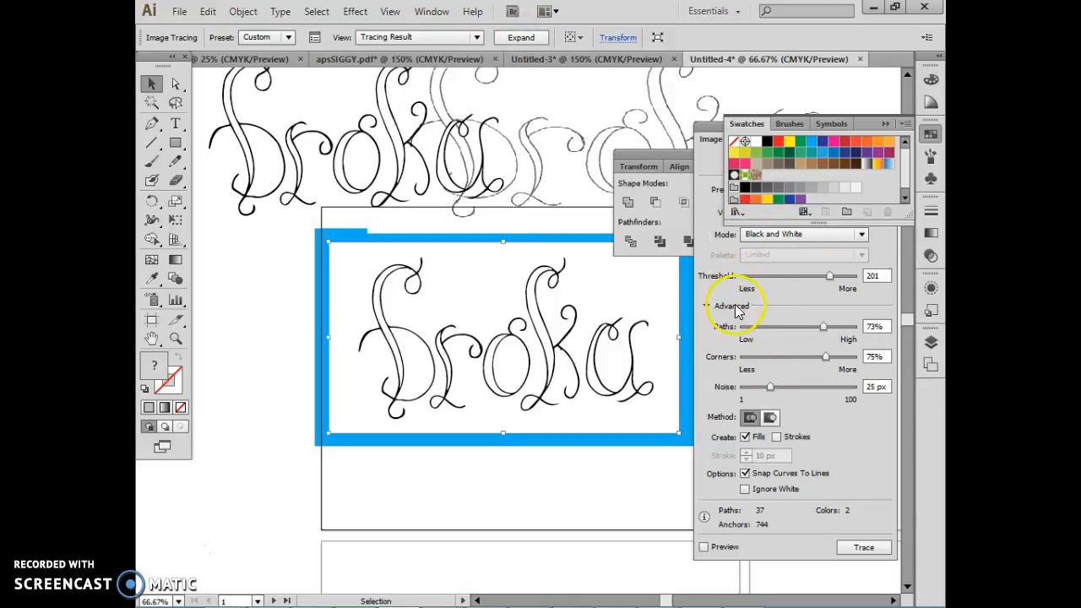
Step: Retrace the duplicate lettering with Ignore White and Preview enabled, expand it into paths and select the resulting group
click(744, 490)
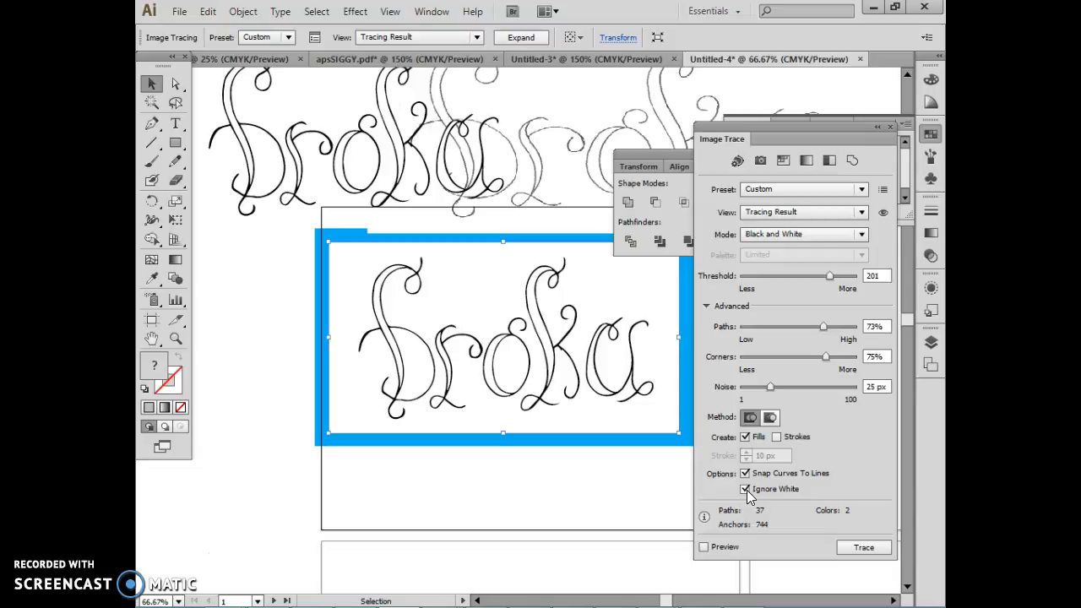
click(704, 548)
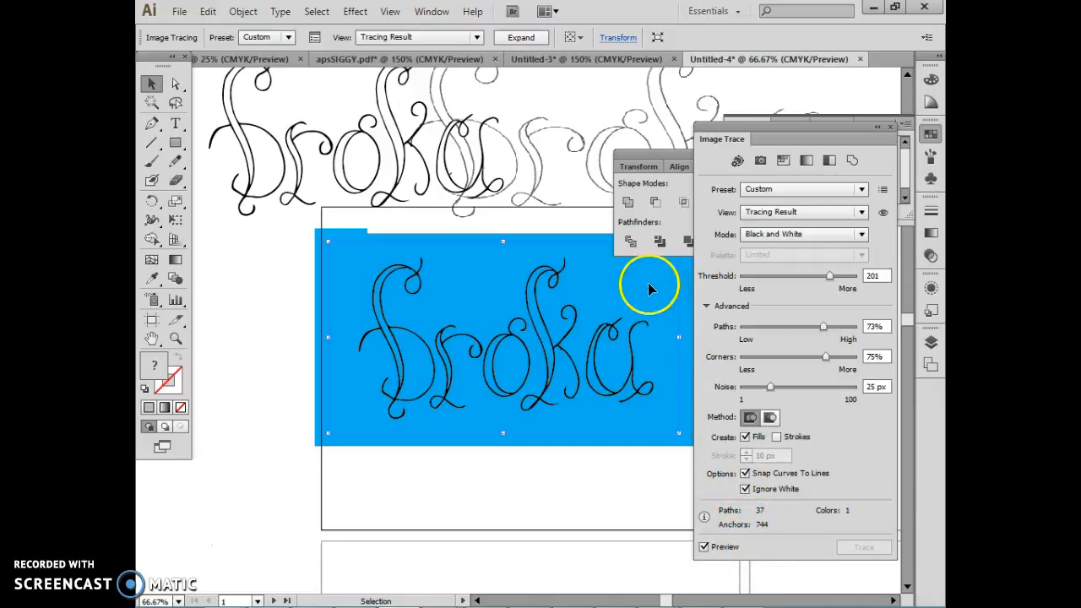
click(526, 39)
click(239, 329)
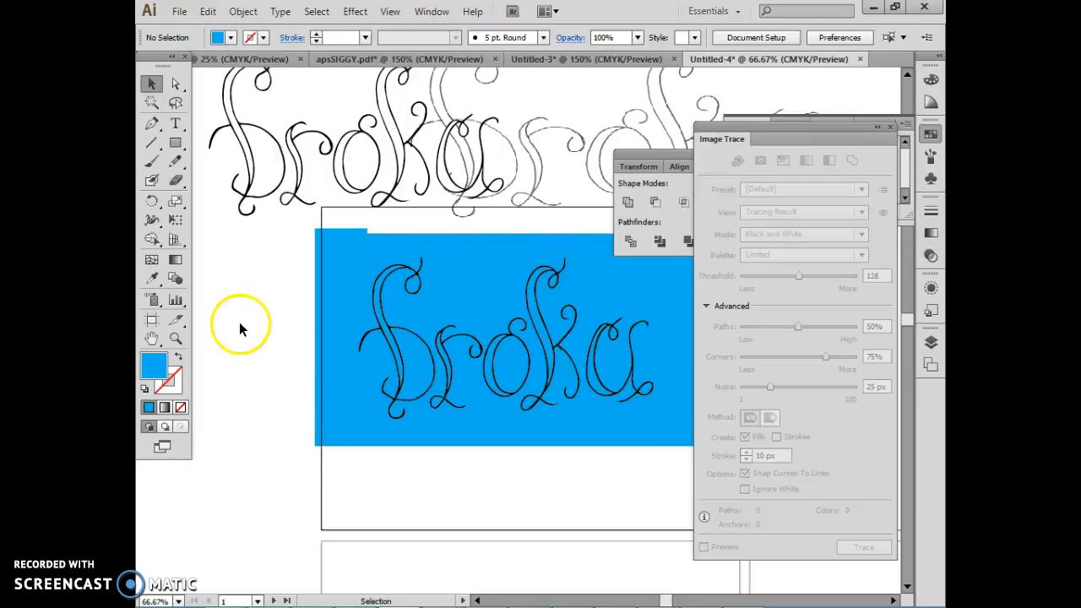
click(392, 388)
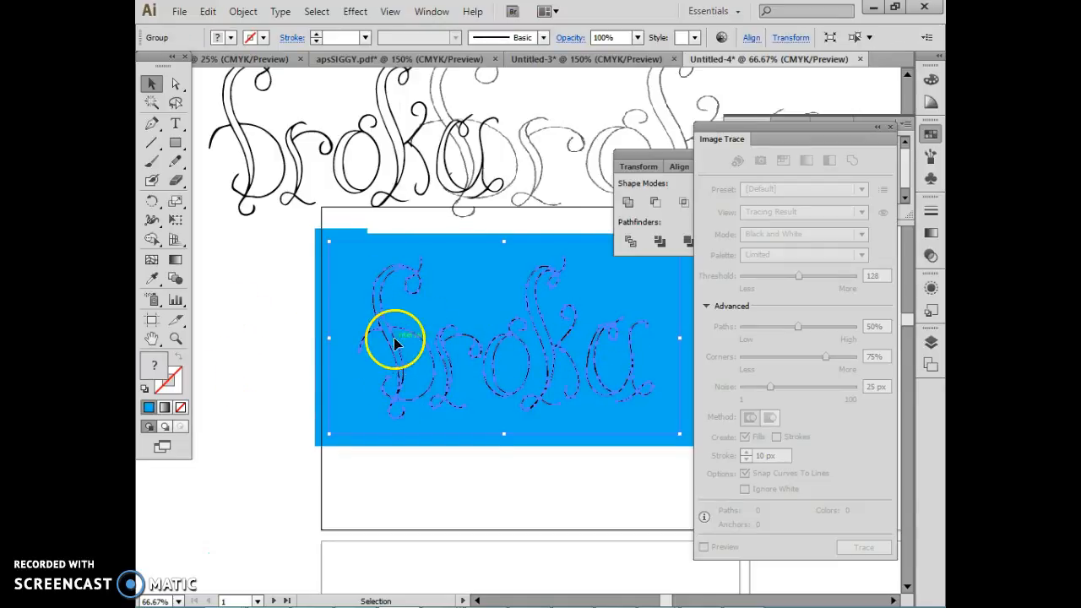
Step: Switch to the scanned PDF in Adobe Acrobat Pro and go to the character sketches on page 3
mouse_move(439, 595)
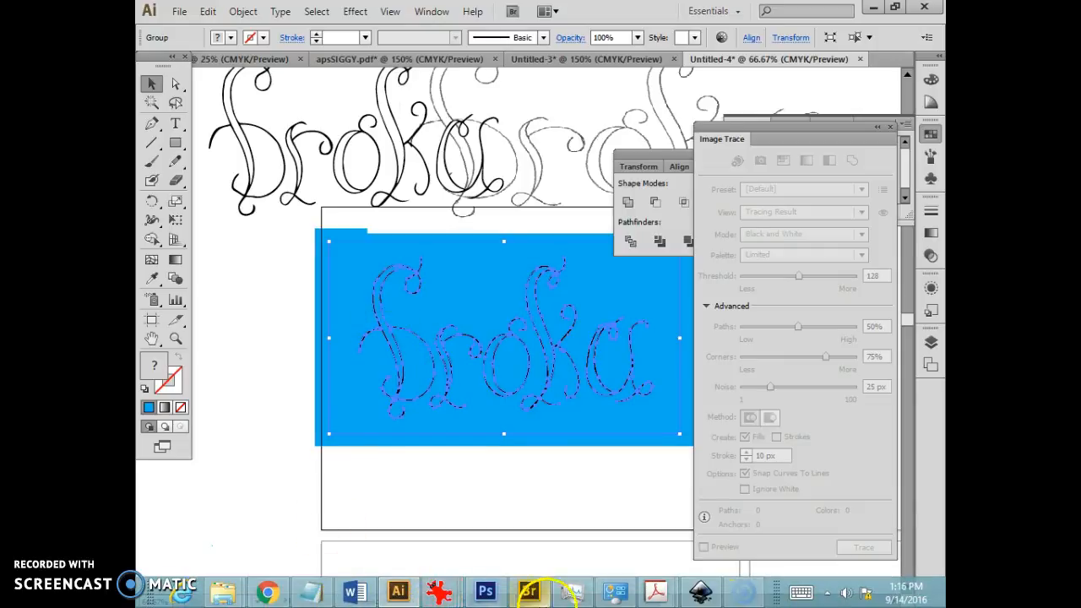
mouse_move(661, 595)
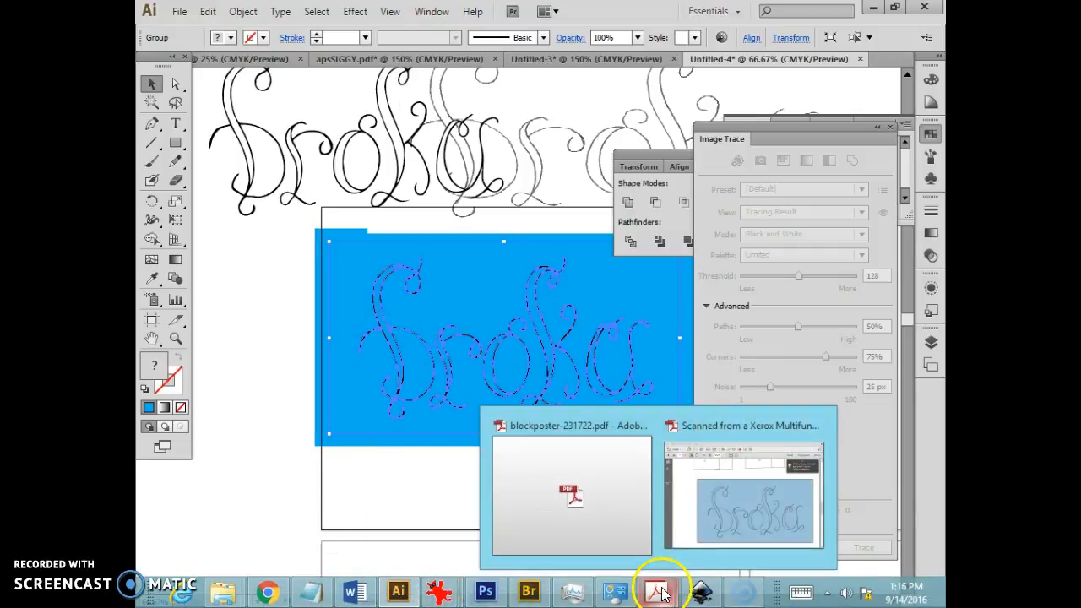
click(723, 494)
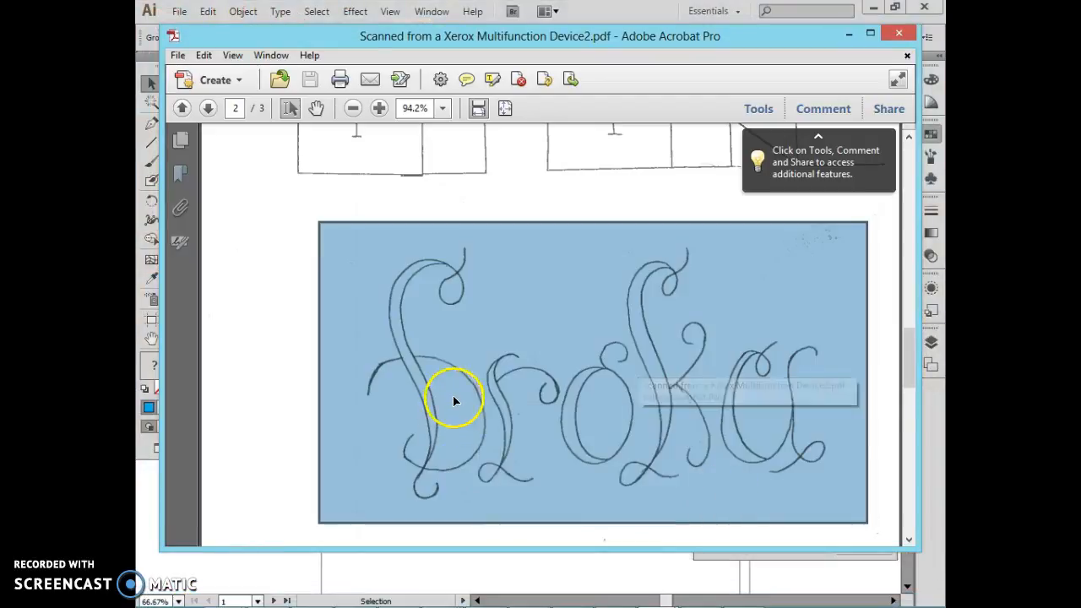
scroll(454, 396, down, 10)
scroll(454, 393, down, 4)
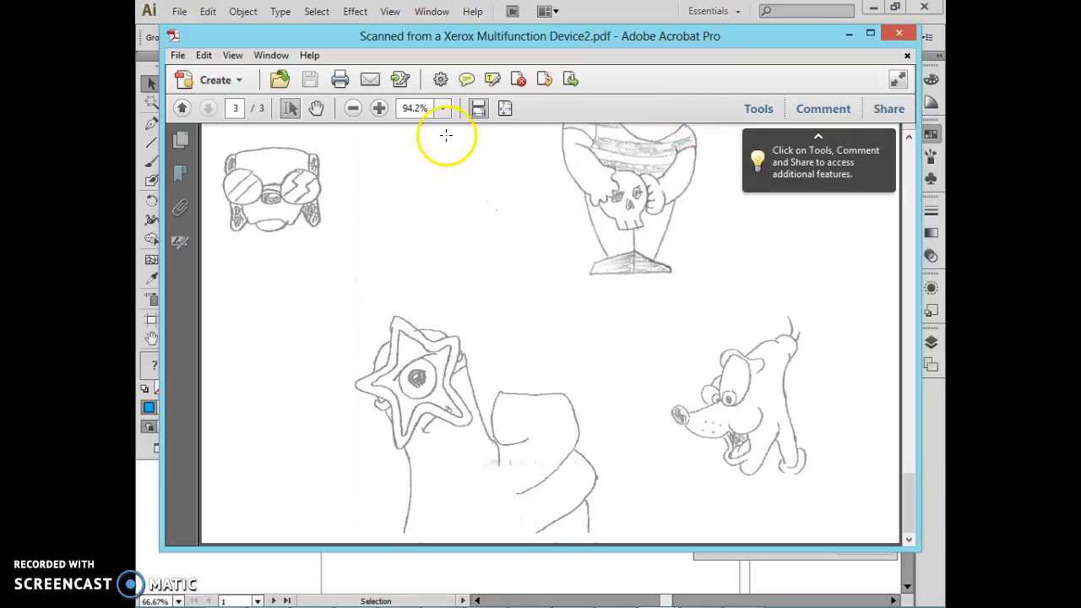
Step: Examine the cartoon dog sketch on page 3 up close at 300%, and return to a 125% view of it
click(383, 109)
click(382, 109)
click(383, 109)
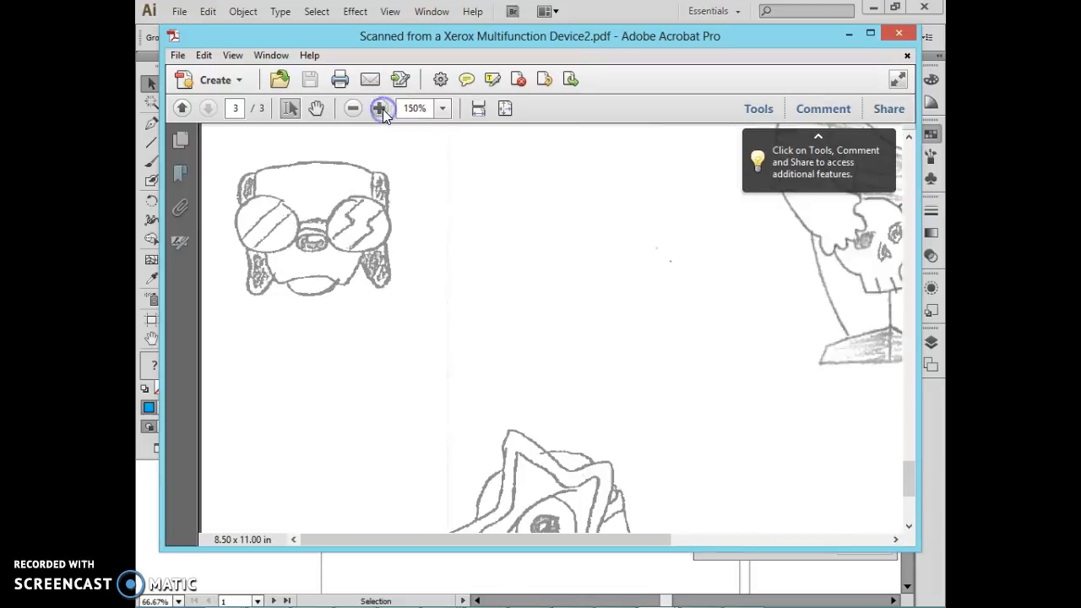
click(383, 109)
click(383, 109)
drag(446, 538, 739, 545)
drag(909, 470, 907, 501)
drag(737, 539, 800, 542)
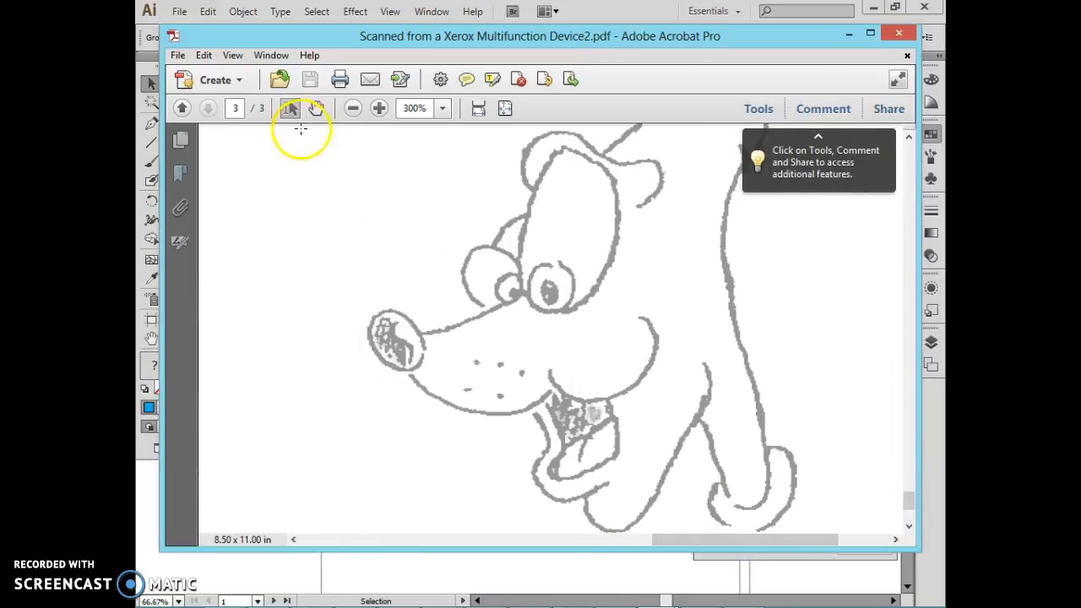
click(352, 110)
click(351, 110)
click(351, 109)
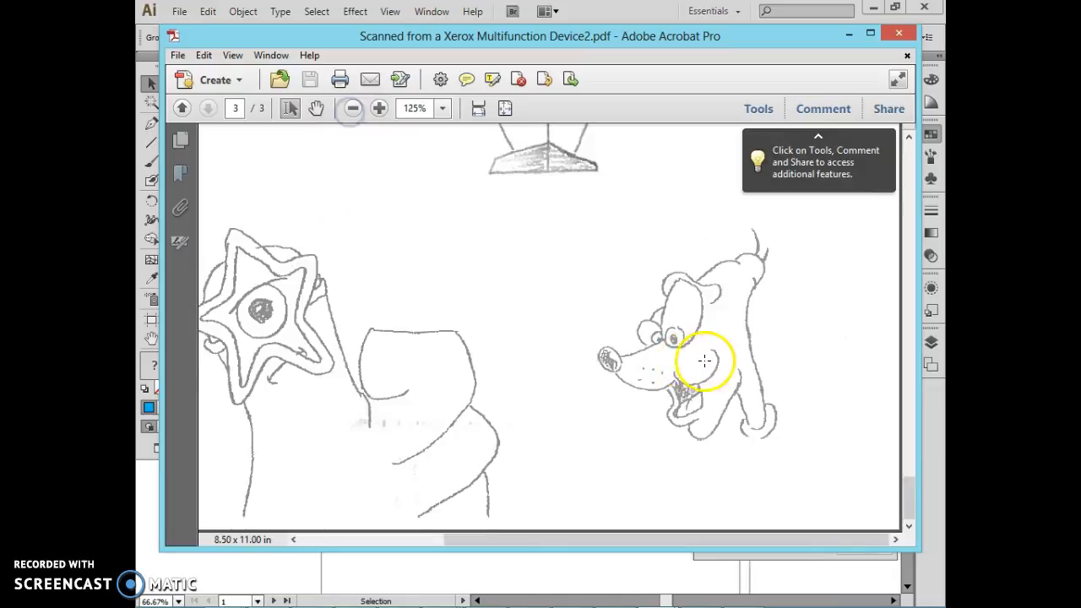
Step: Capture the screen with the dog sketch from the PDF visible and paste it into the Clipboard02 window in IrfanView
scroll(704, 357, up, 1)
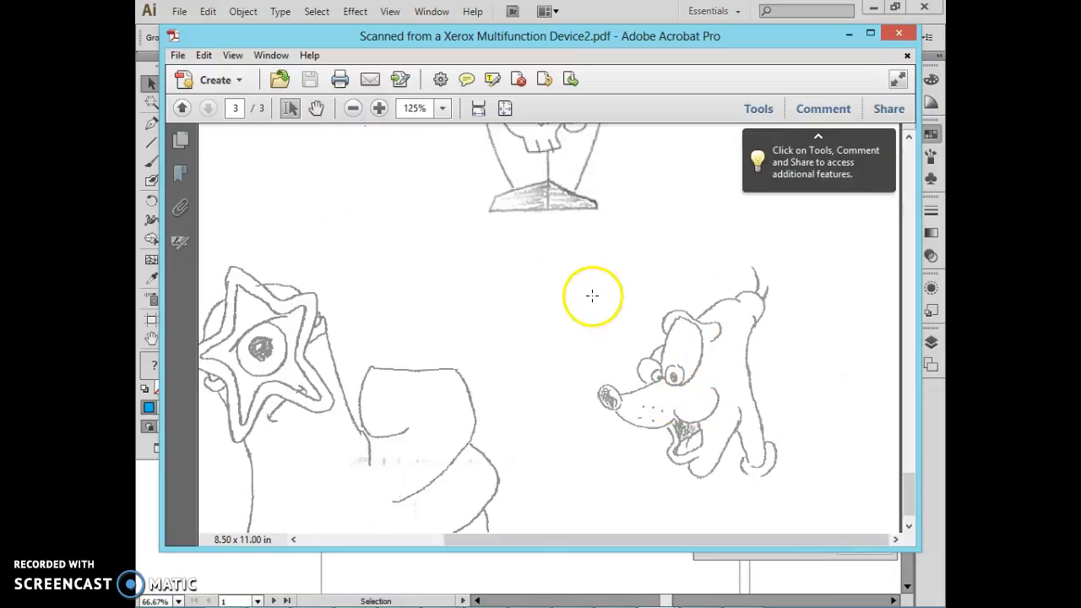
drag(625, 39, 582, 56)
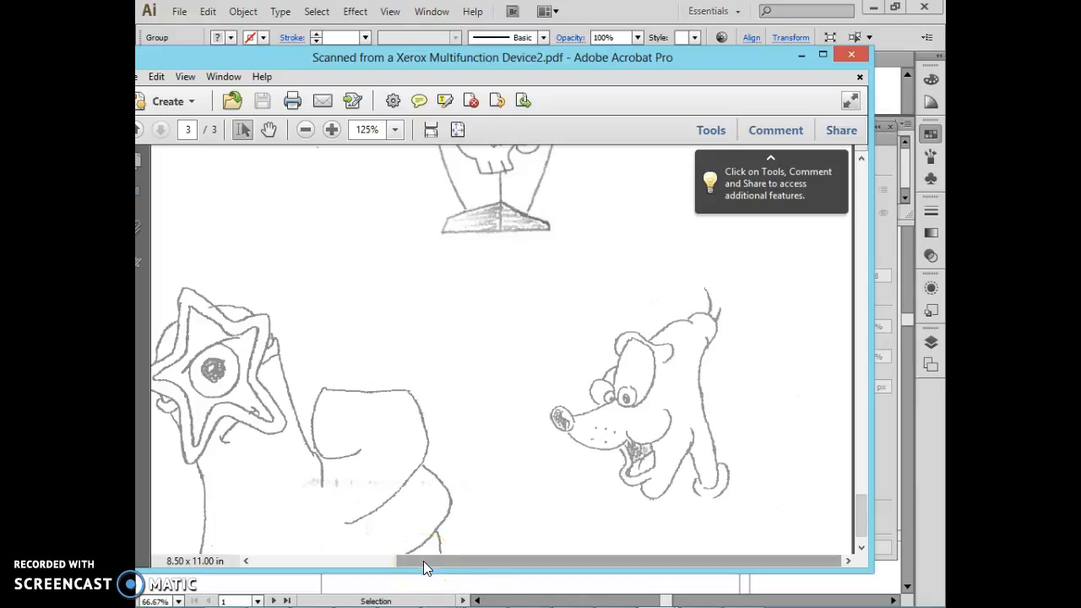
mouse_move(422, 601)
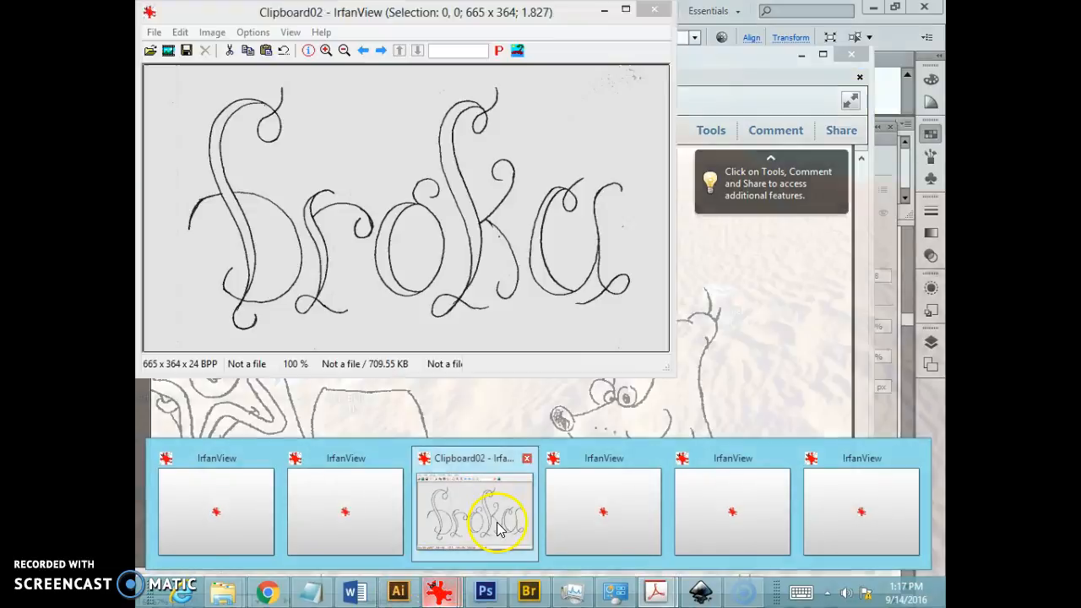
click(497, 521)
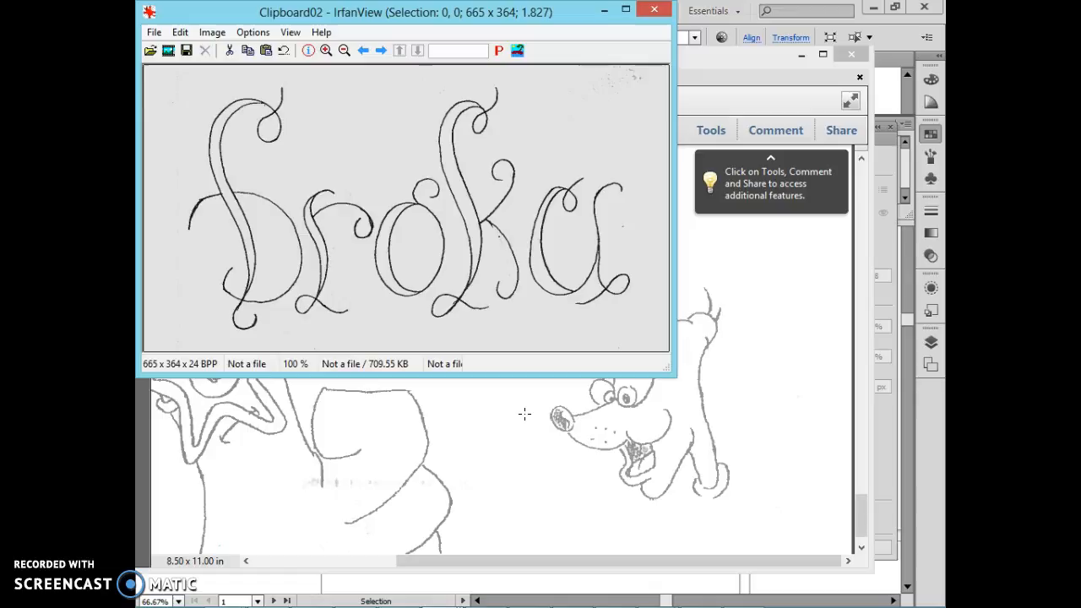
key(ctrl+v)
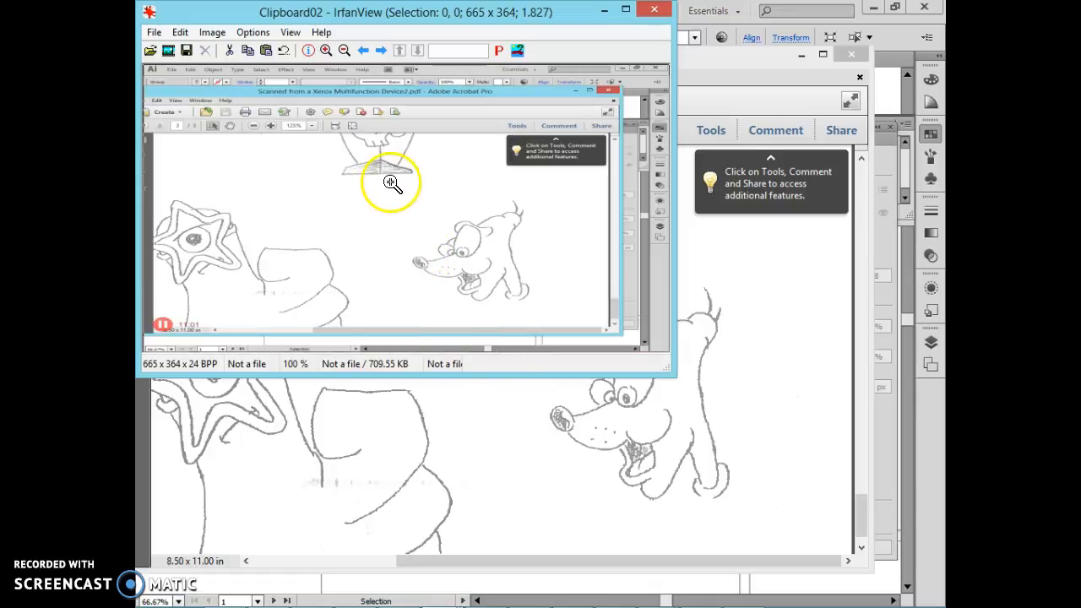
Step: Crop the pasted screenshot to a 190 x 150 area around the cartoon dog
click(400, 207)
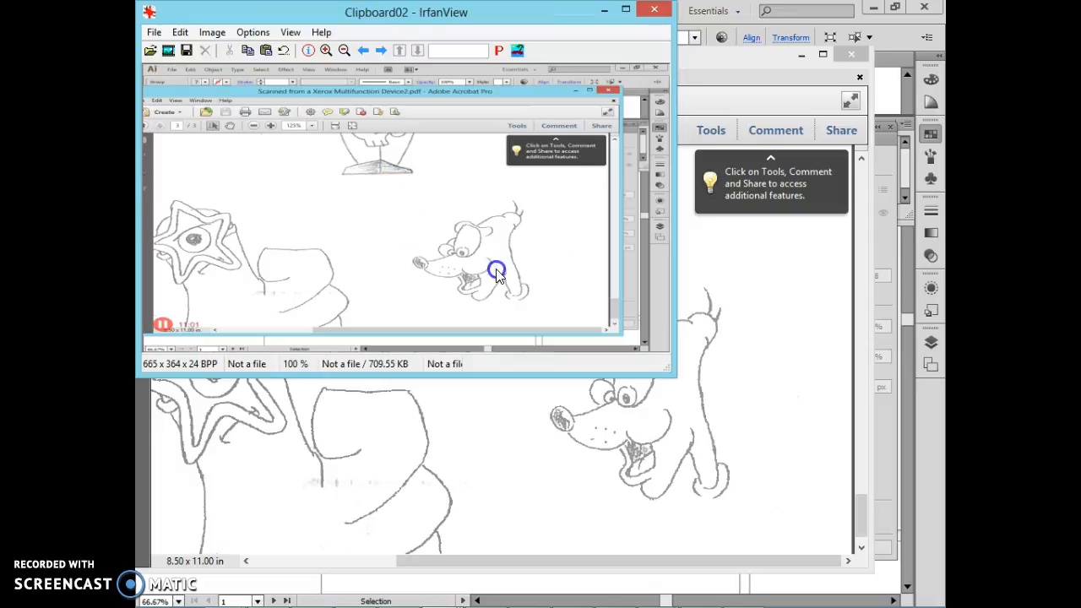
drag(399, 196, 548, 313)
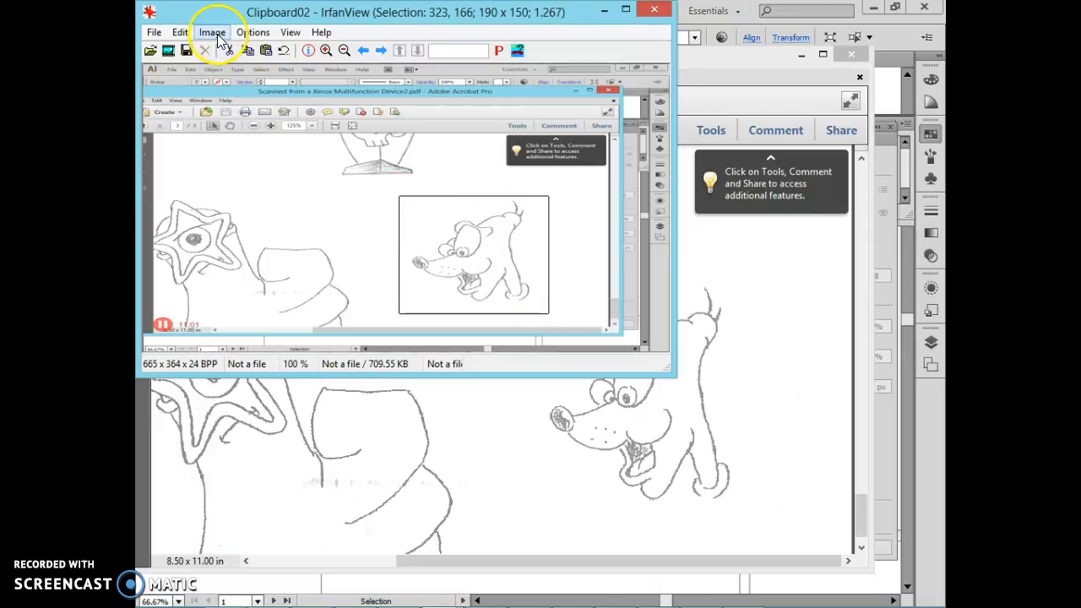
click(177, 34)
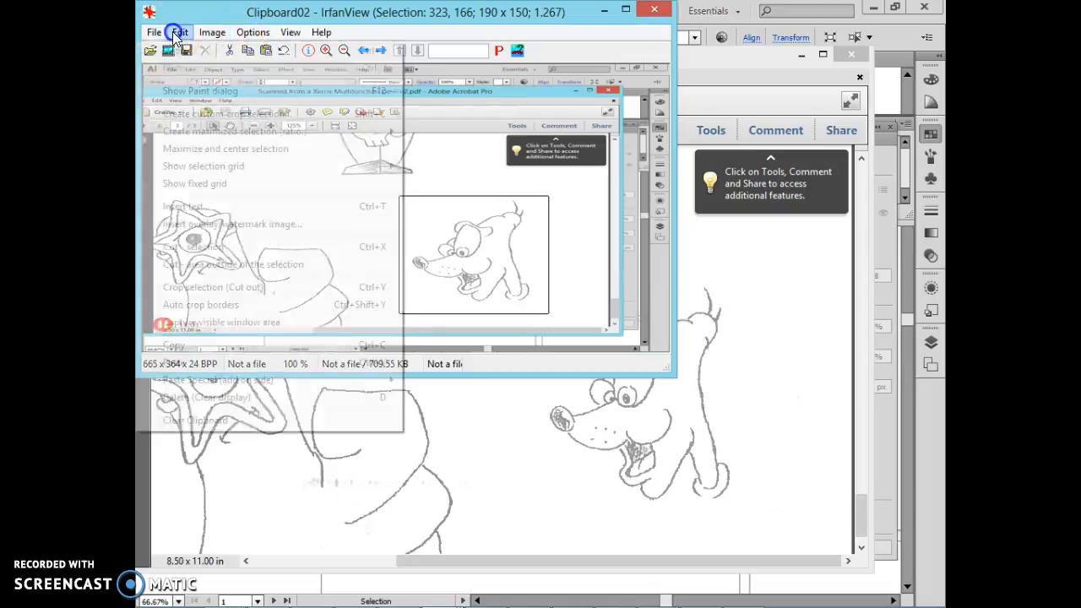
click(215, 288)
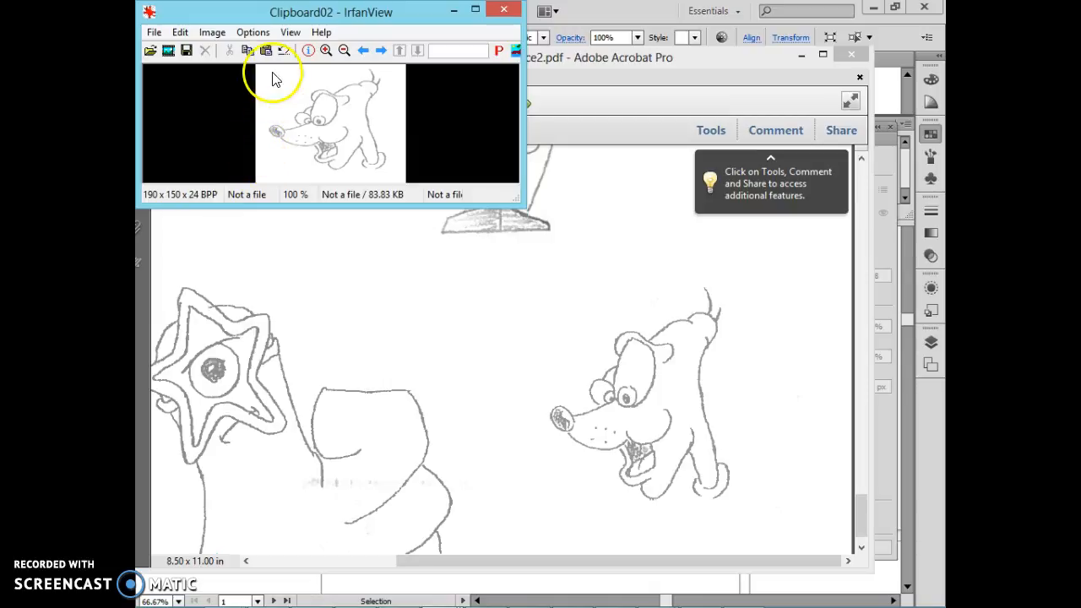
Step: Darken the cropped dog image with color corrections, setting brightness to -25 and contrast to -14, and apply them
click(213, 32)
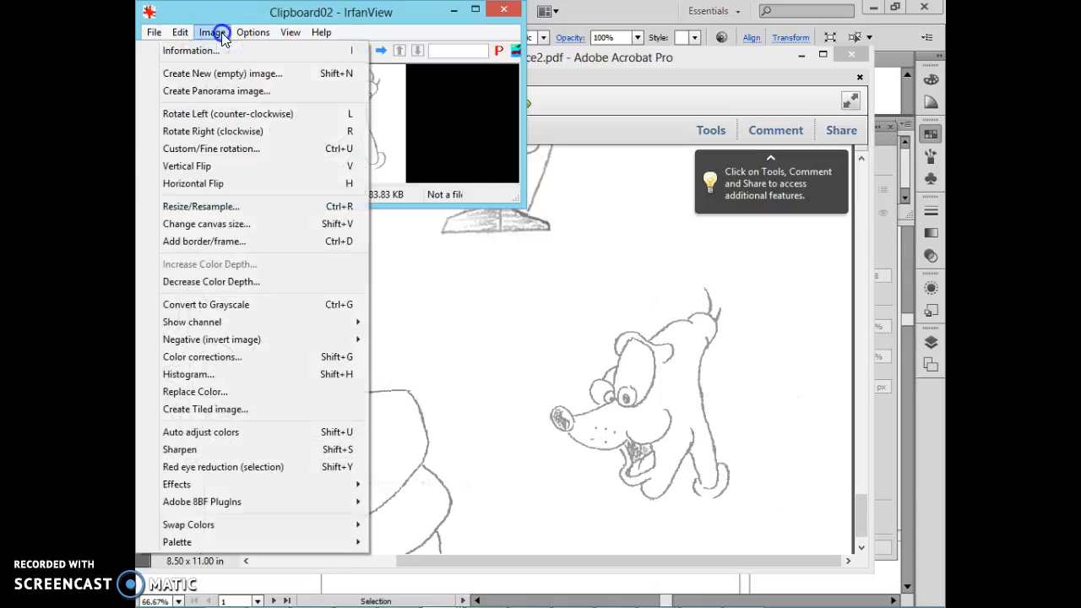
click(257, 357)
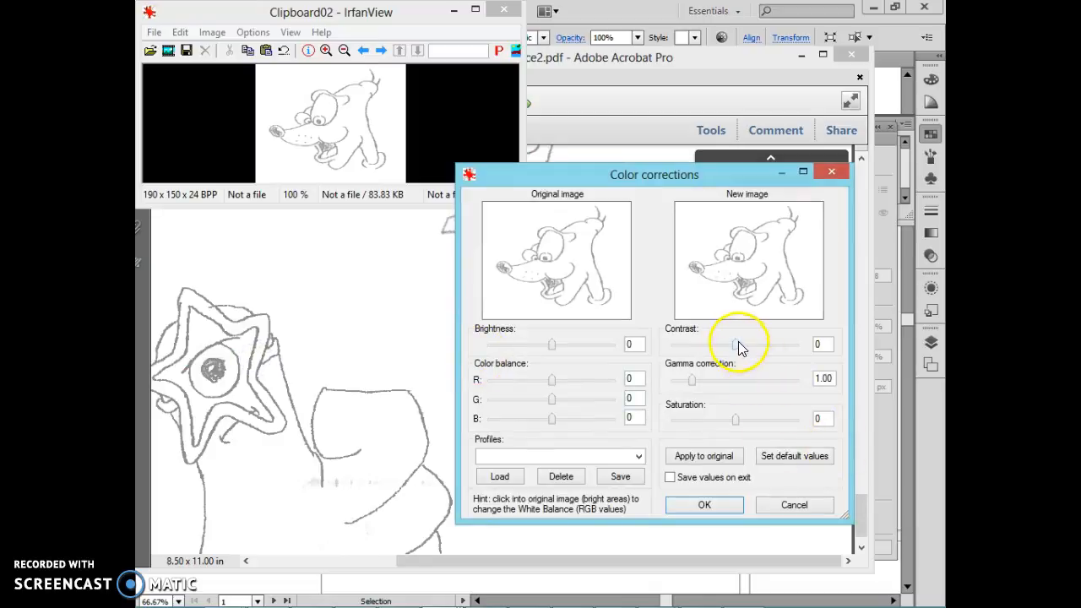
mouse_move(550, 345)
mouse_down()
mouse_move(582, 347)
mouse_move(538, 350)
mouse_up()
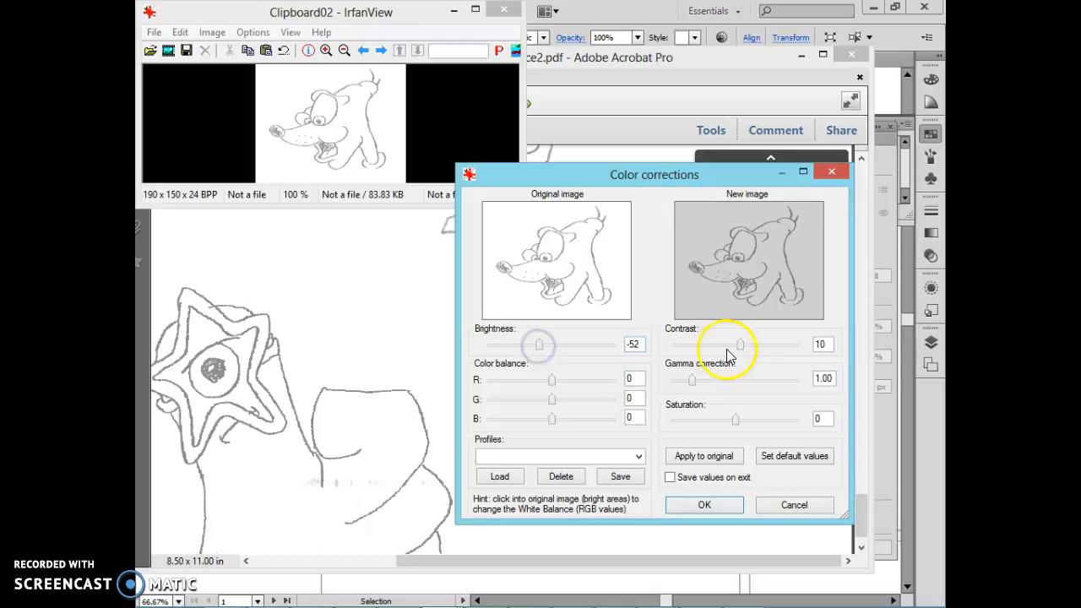
drag(743, 346, 762, 347)
drag(539, 345, 546, 350)
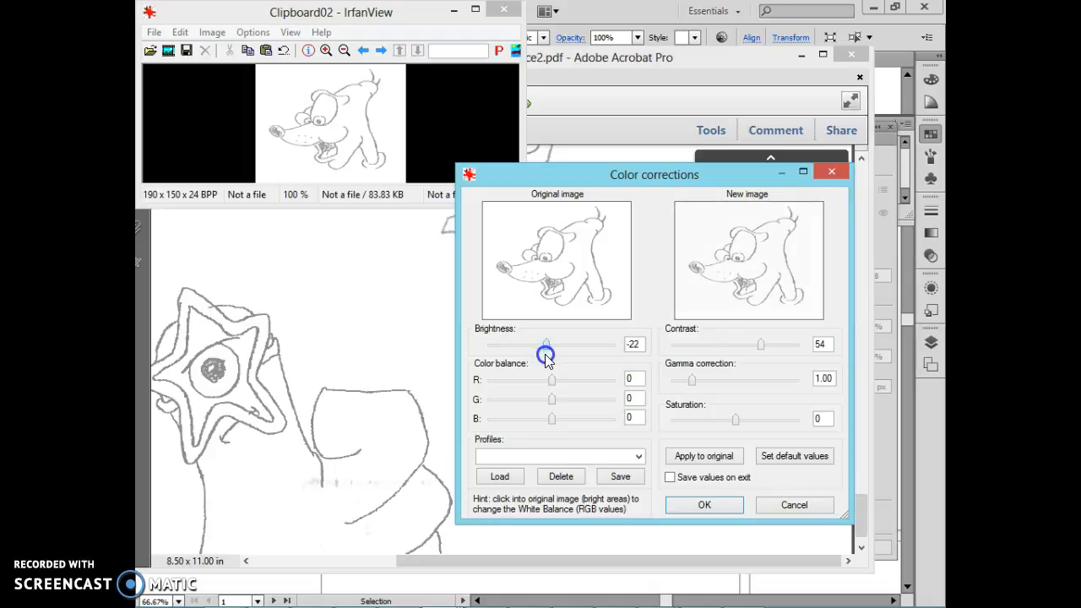
click(698, 455)
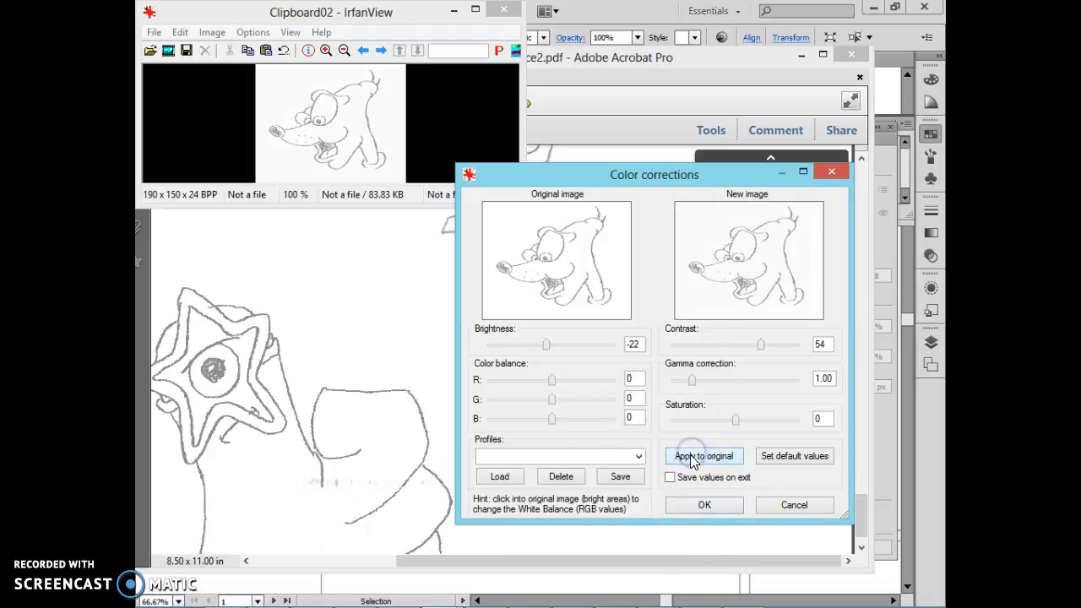
drag(759, 355, 726, 355)
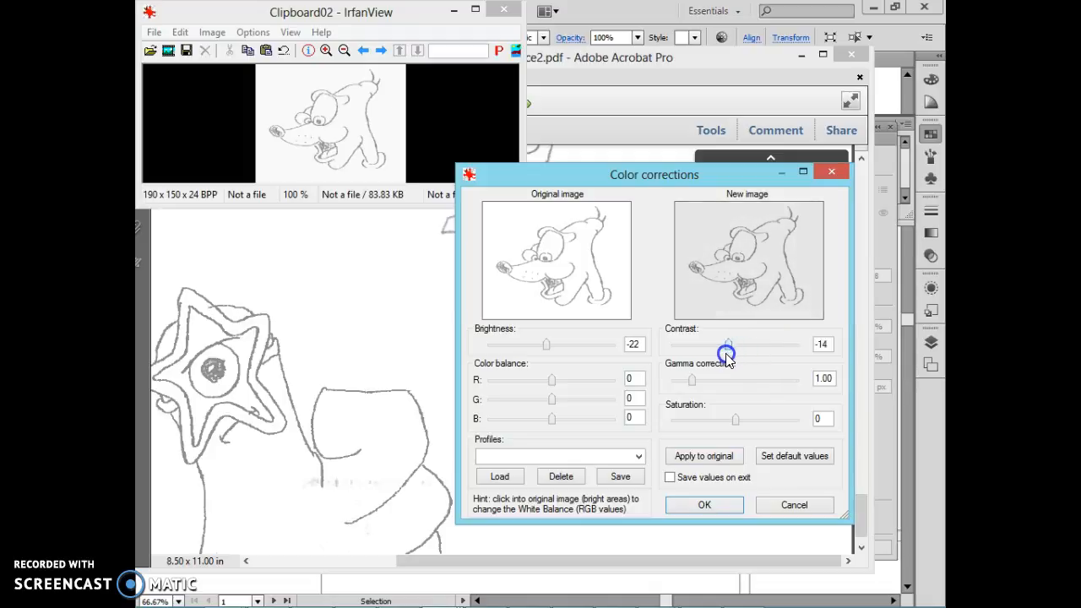
mouse_move(545, 347)
mouse_down()
mouse_move(527, 353)
mouse_move(545, 353)
mouse_up()
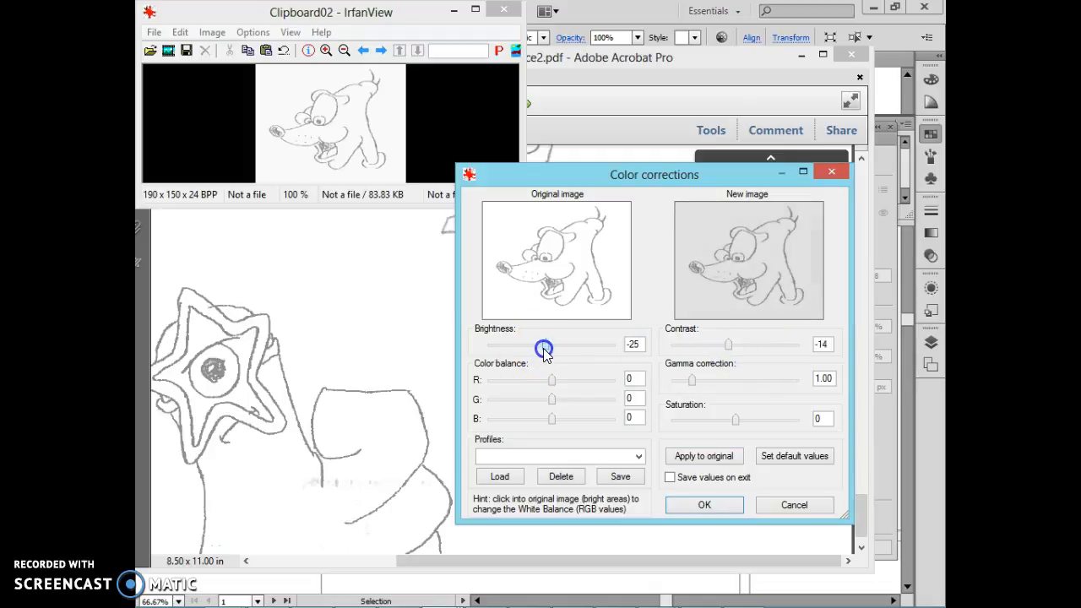
click(702, 457)
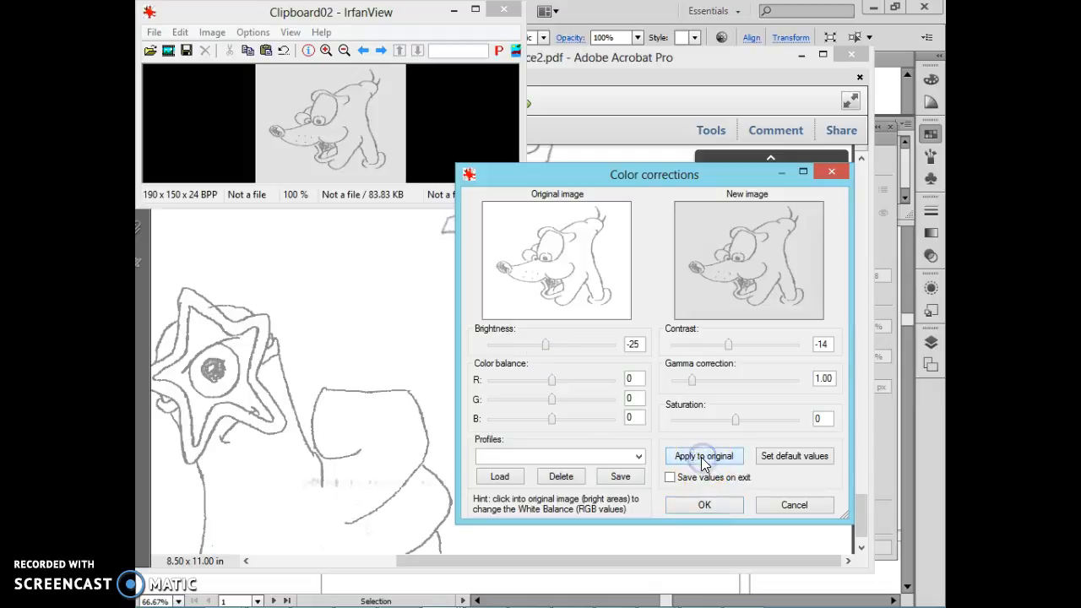
click(704, 505)
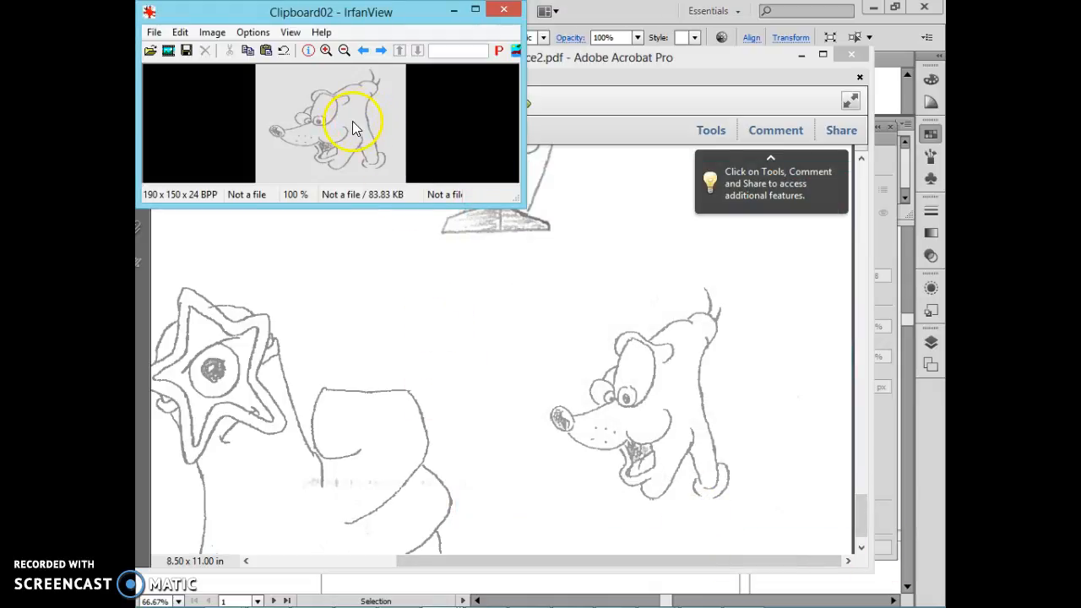
Step: Copy the whole corrected dog image, paste it into Illustrator on the empty canvas beside the lettering, and make two duplicates of it
key(ctrl+a)
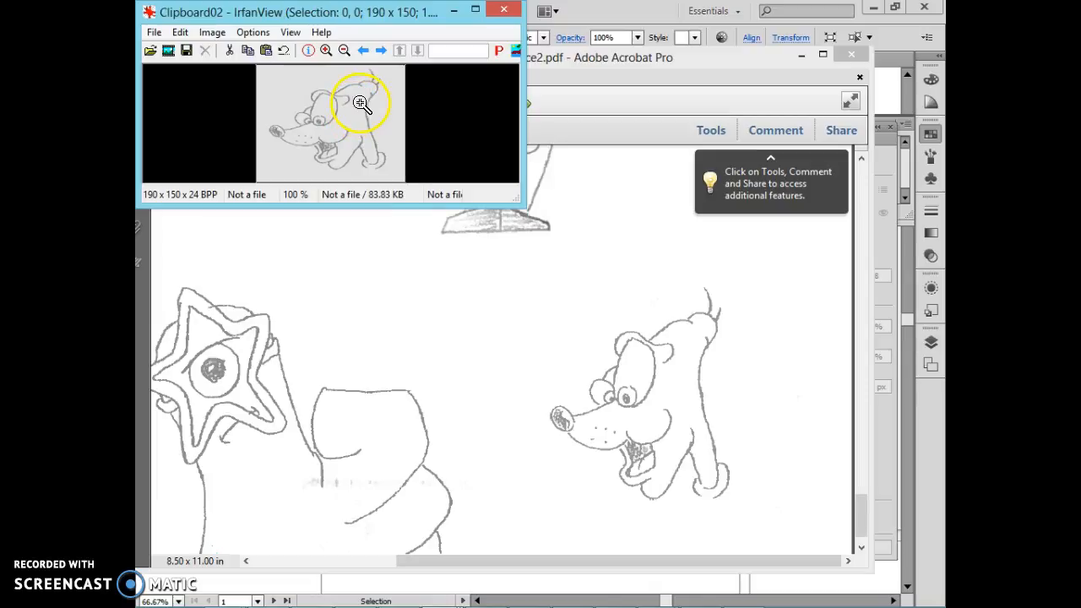
click(398, 593)
click(241, 370)
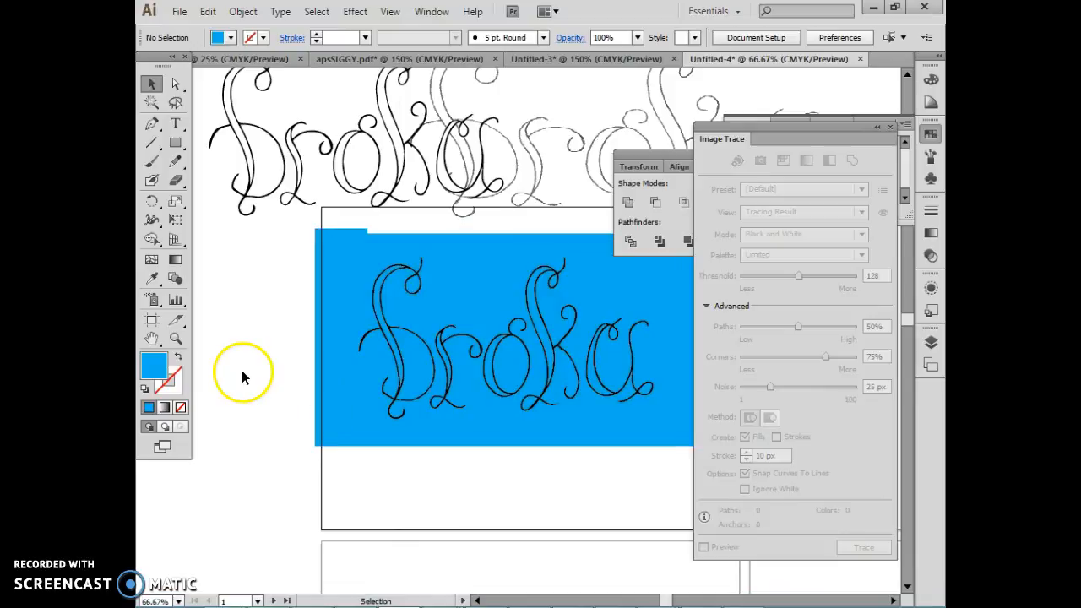
mouse_move(242, 370)
mouse_down()
mouse_move(709, 355)
mouse_move(627, 332)
mouse_up()
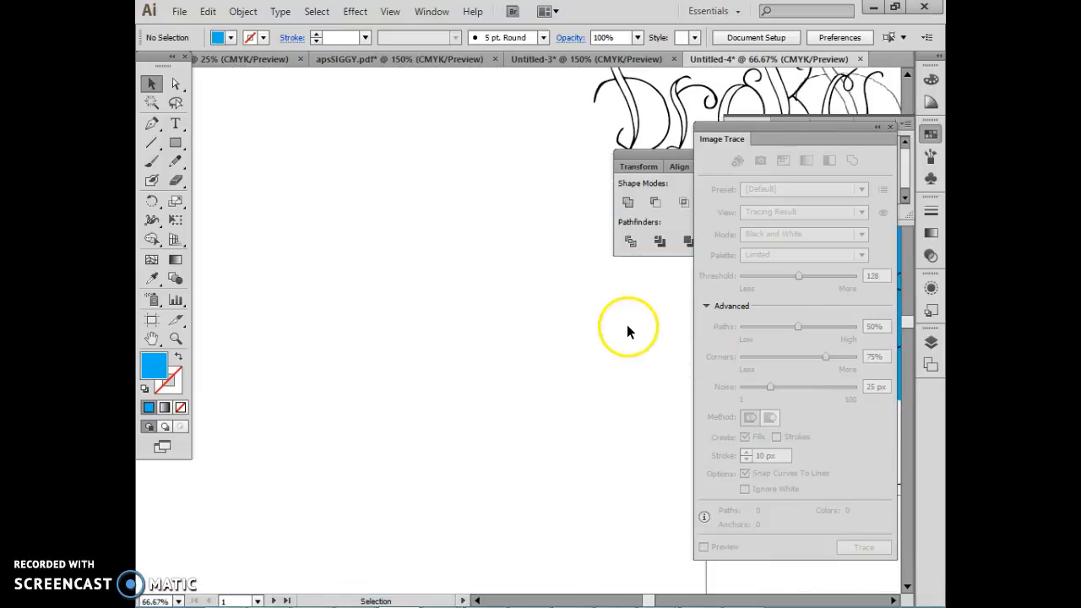
key(ctrl+v)
drag(490, 350, 347, 187)
drag(518, 331, 364, 299)
Step: Set up the Pencil tool with a black stroke for retouching the lower duplicate of the dog image
click(174, 339)
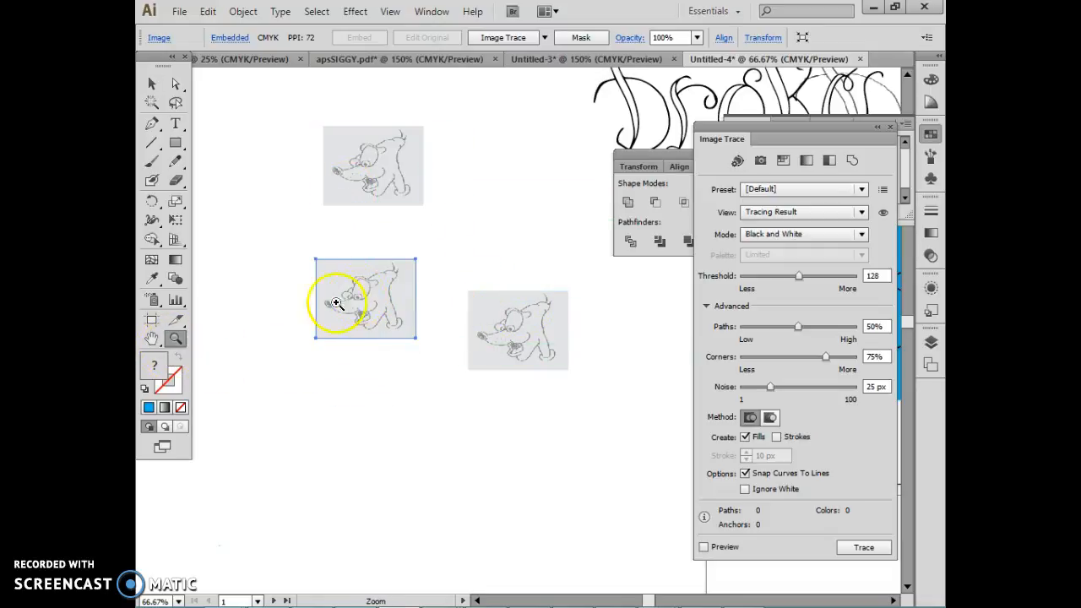
drag(278, 234, 490, 371)
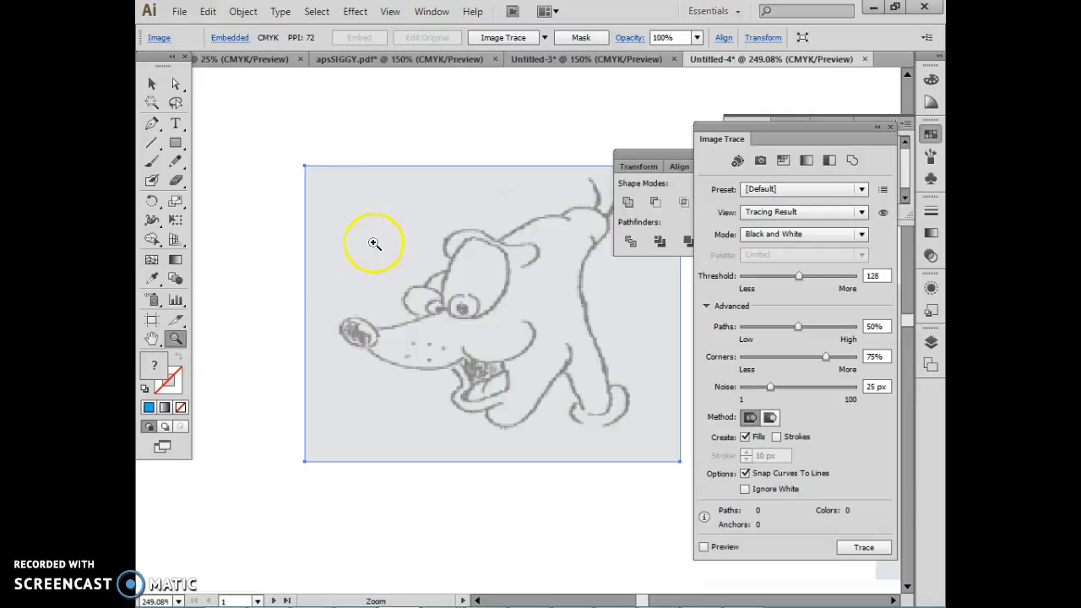
drag(312, 152, 642, 463)
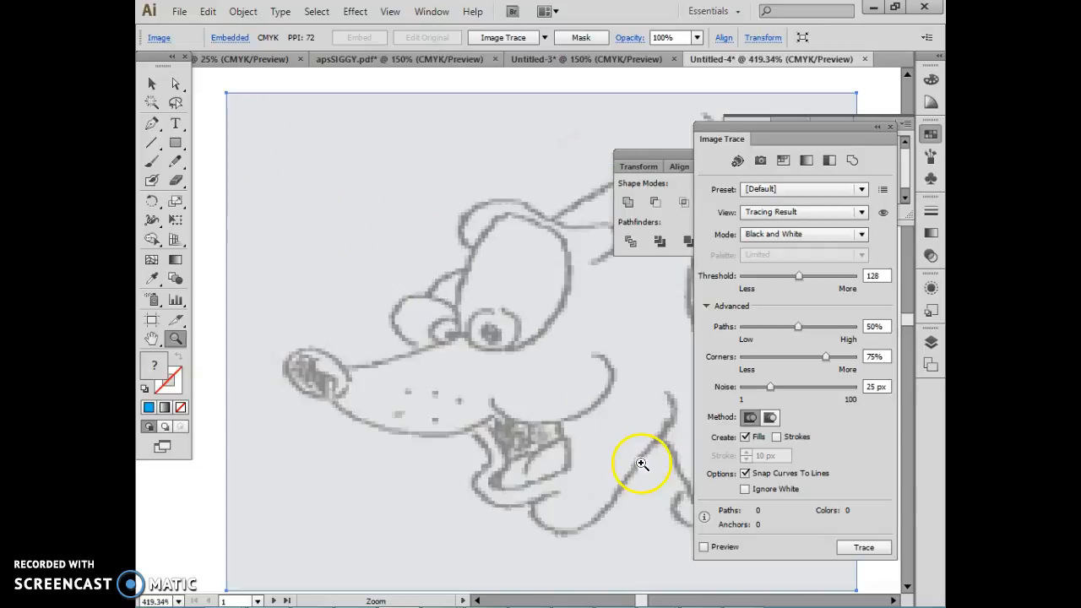
click(175, 165)
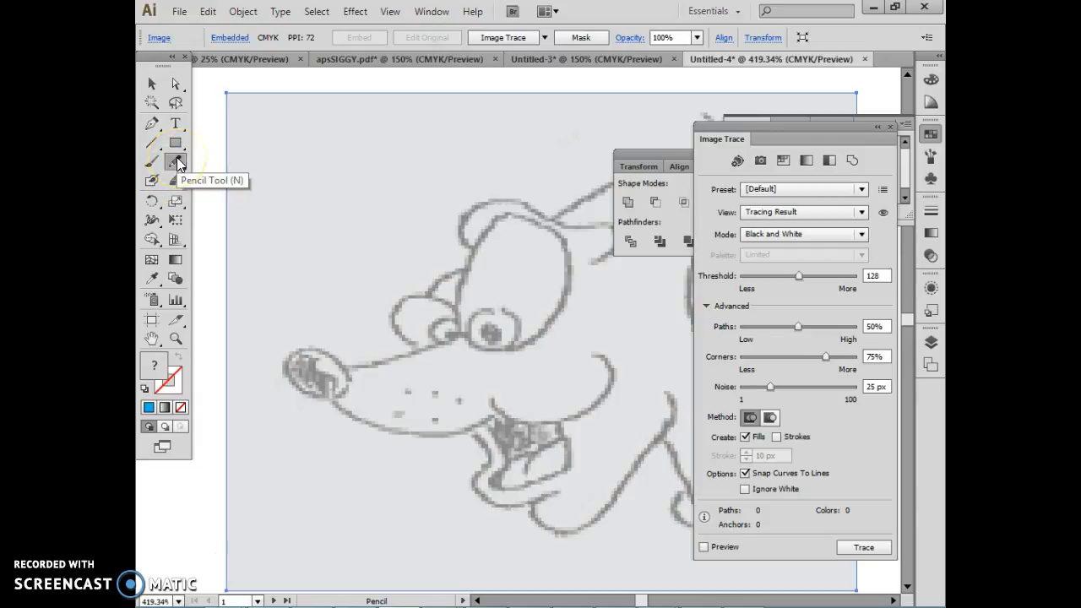
click(177, 385)
click(152, 363)
click(180, 408)
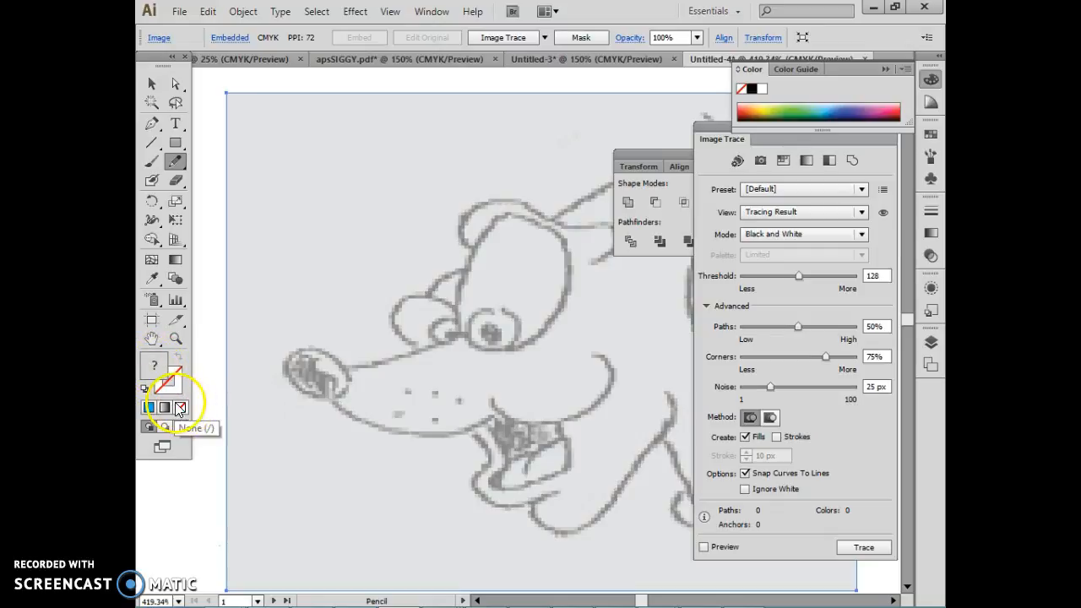
click(180, 390)
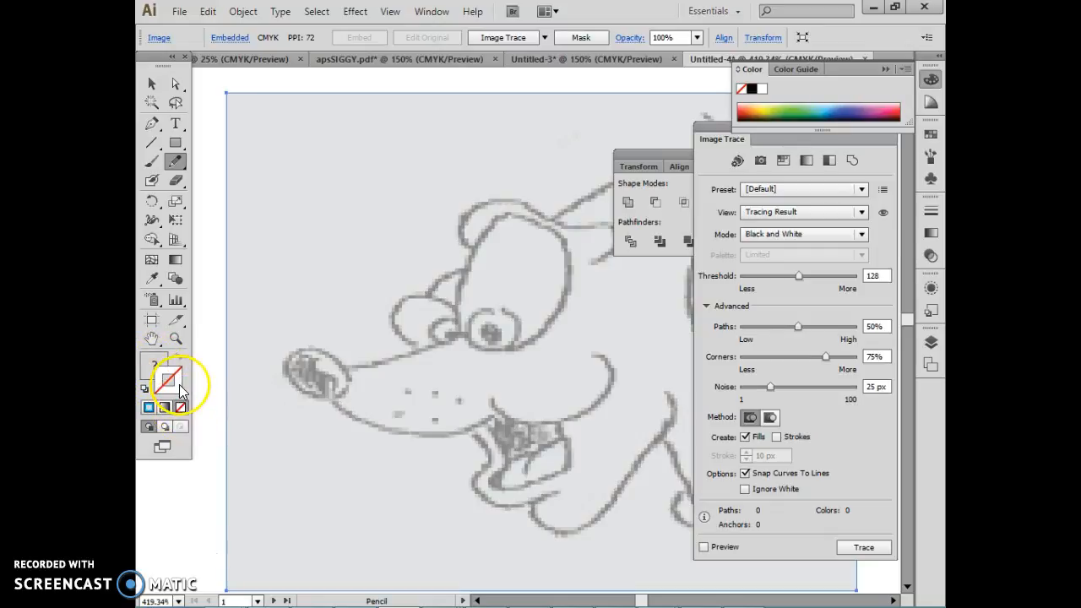
click(751, 90)
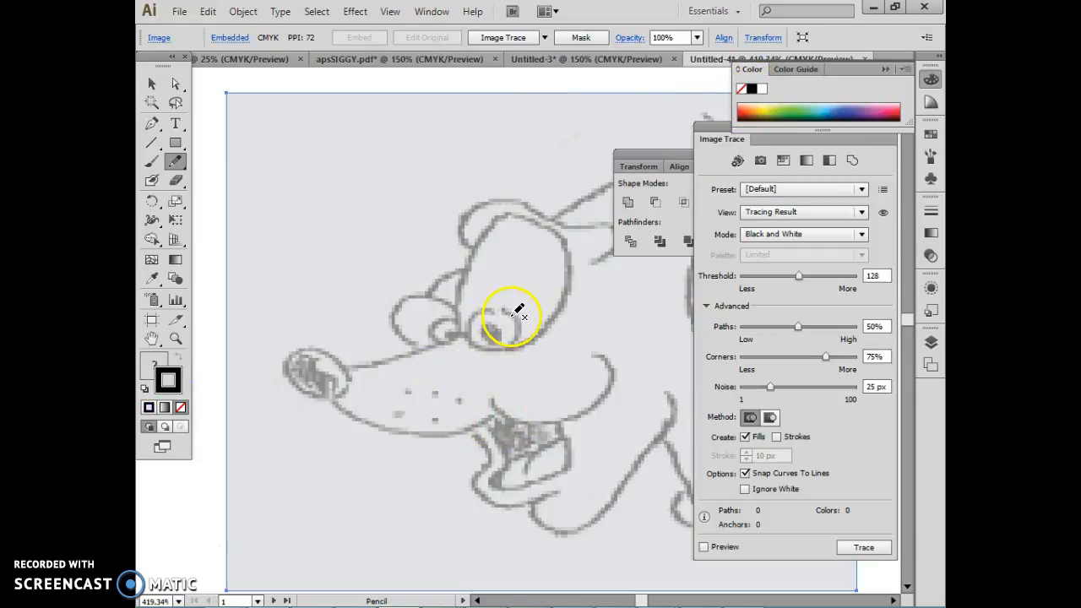
Step: Draw short black 1 pt pencil lines over the dog sketch's gaps above the eye, at the mouth and along both edges of the rear foot
drag(493, 305, 498, 337)
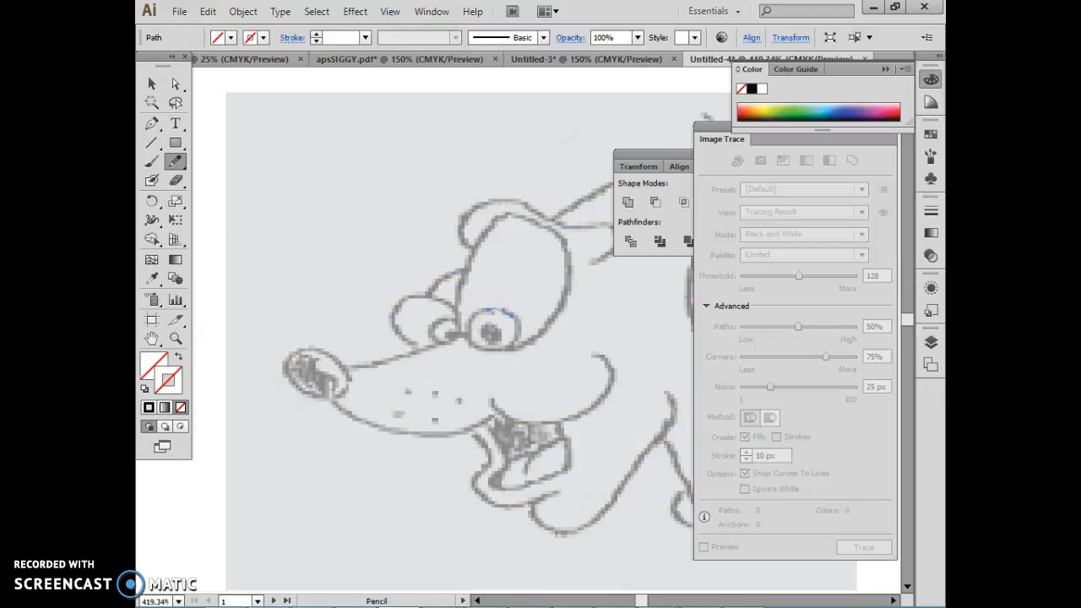
click(147, 409)
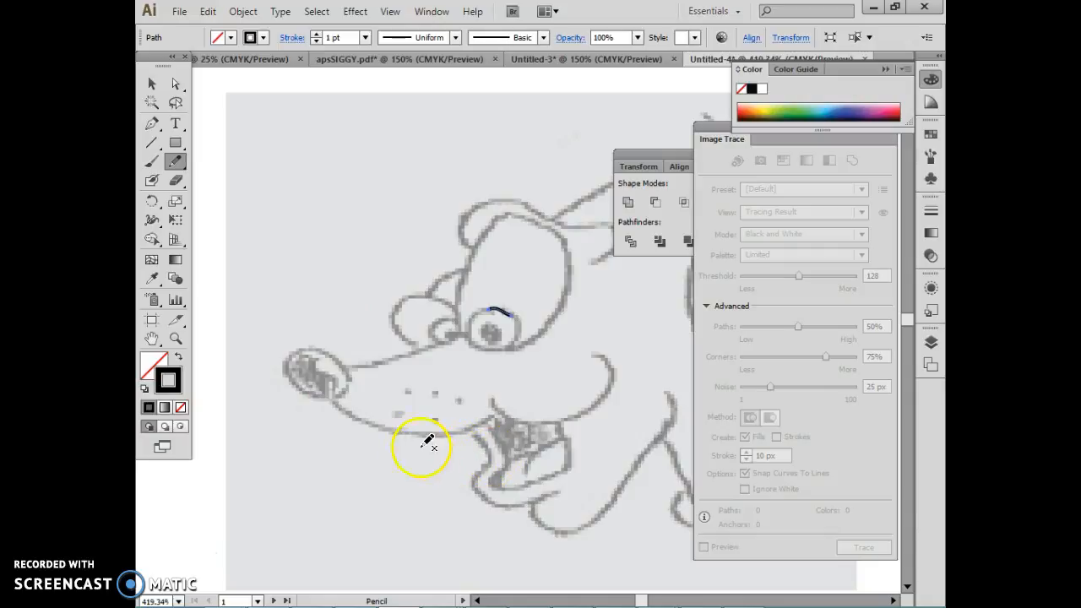
mouse_move(382, 444)
mouse_down()
mouse_move(309, 405)
mouse_move(305, 377)
mouse_up()
mouse_move(497, 478)
mouse_down()
mouse_move(446, 447)
mouse_move(446, 414)
mouse_up()
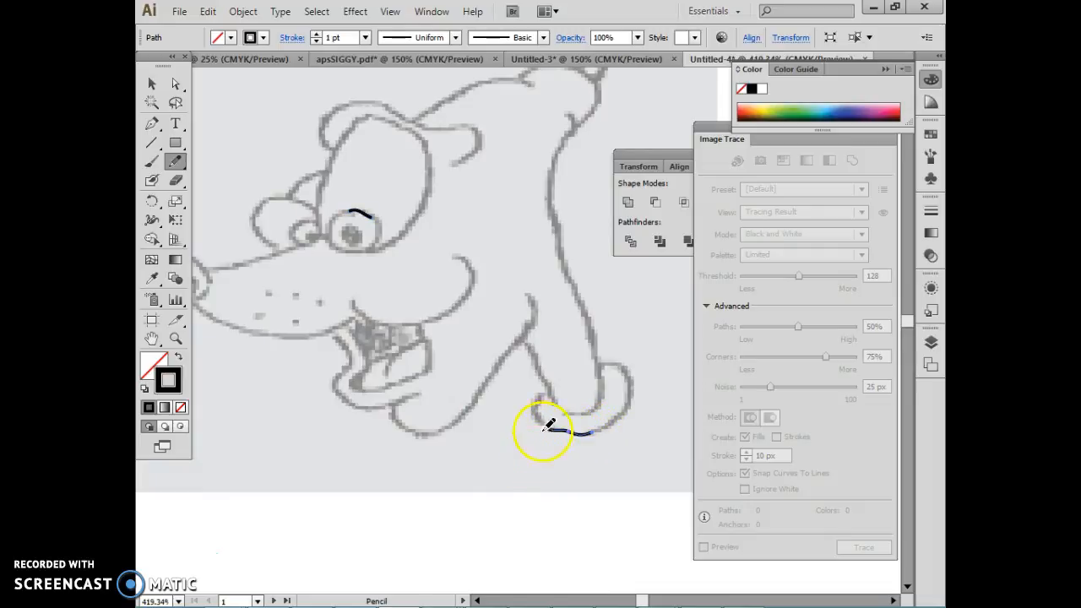
mouse_move(523, 331)
mouse_down()
mouse_move(536, 459)
mouse_move(476, 434)
mouse_move(500, 379)
mouse_move(529, 360)
mouse_up()
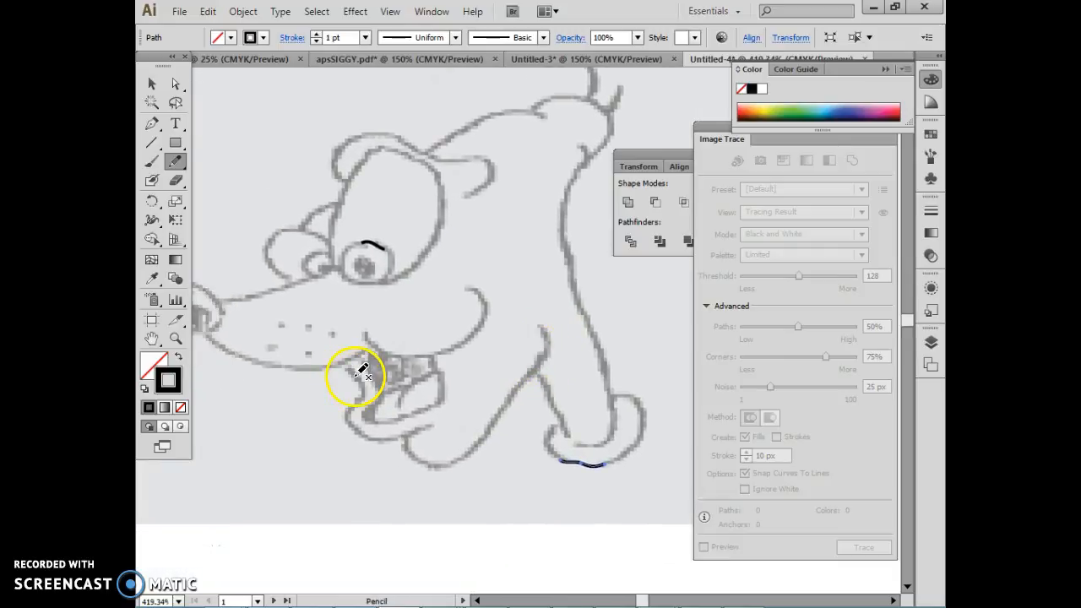
mouse_move(330, 414)
mouse_down()
mouse_move(362, 407)
mouse_move(376, 376)
mouse_move(344, 361)
mouse_up()
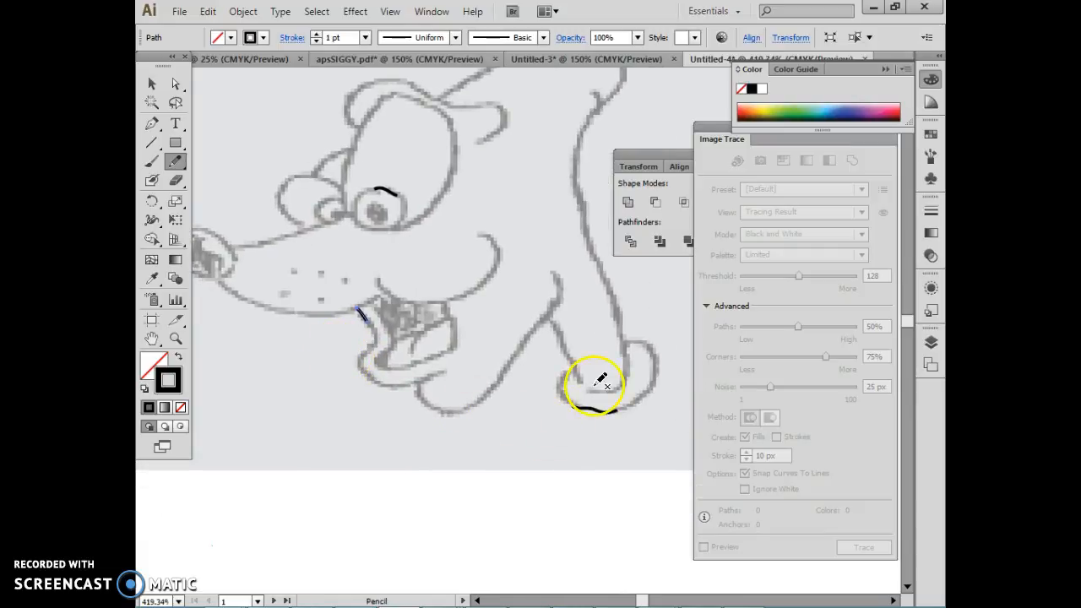
mouse_move(476, 385)
mouse_down()
mouse_move(572, 424)
mouse_move(481, 415)
mouse_up()
key(ctrl)
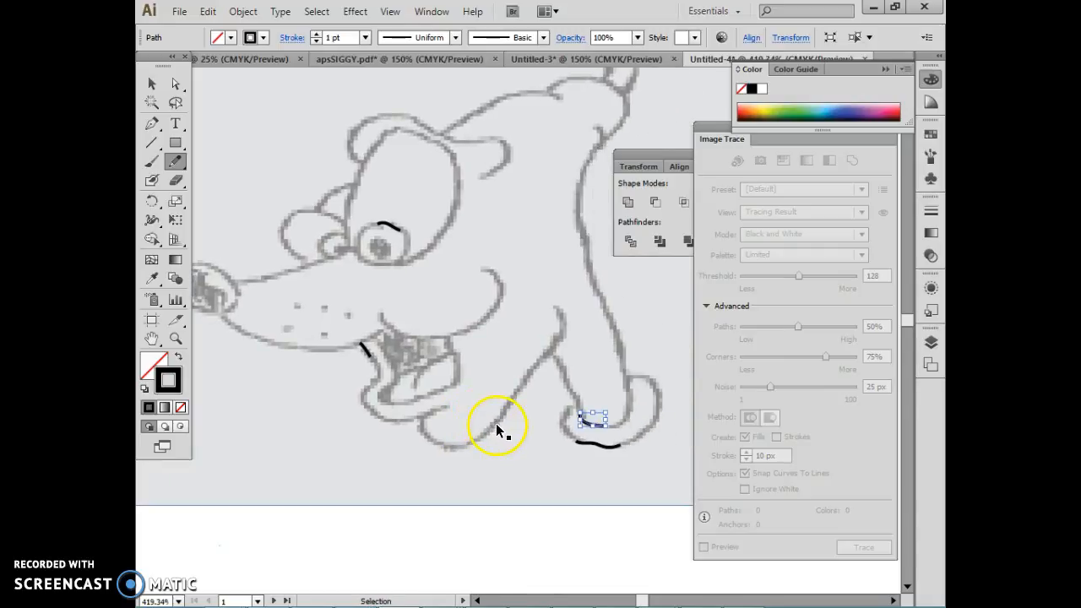
key(ctrl+minus)
key(ctrl+minus)
key(ctrl+minus)
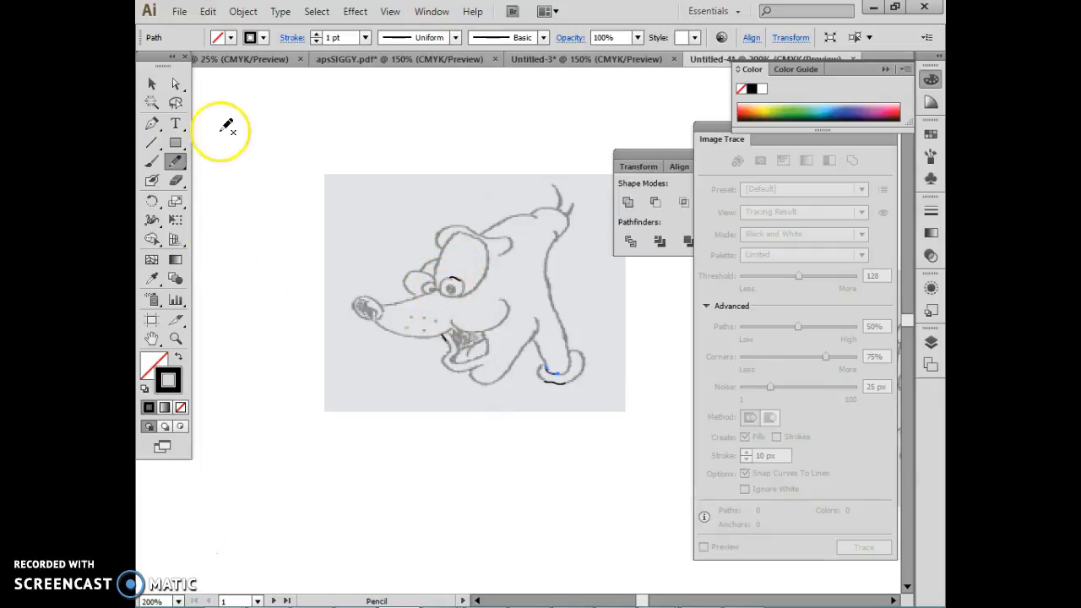
Step: Draw two small upright unfilled rectangles with black outlines on the dog image, one in its upper-left corner and one in its lower-left corner
click(152, 84)
click(394, 246)
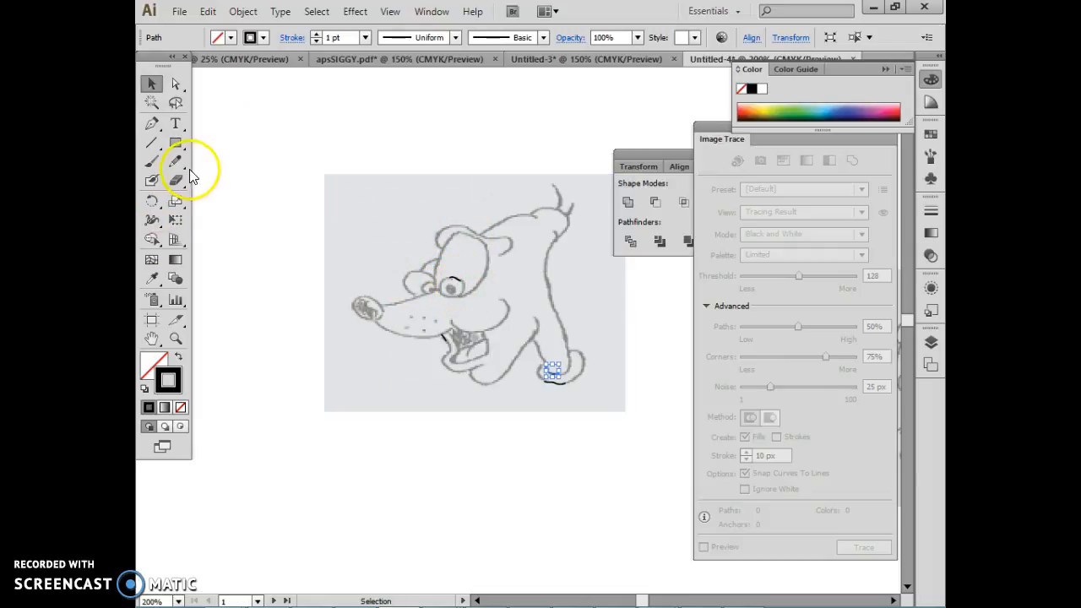
drag(173, 148, 211, 142)
drag(342, 183, 383, 236)
drag(337, 342, 365, 387)
drag(366, 397, 366, 396)
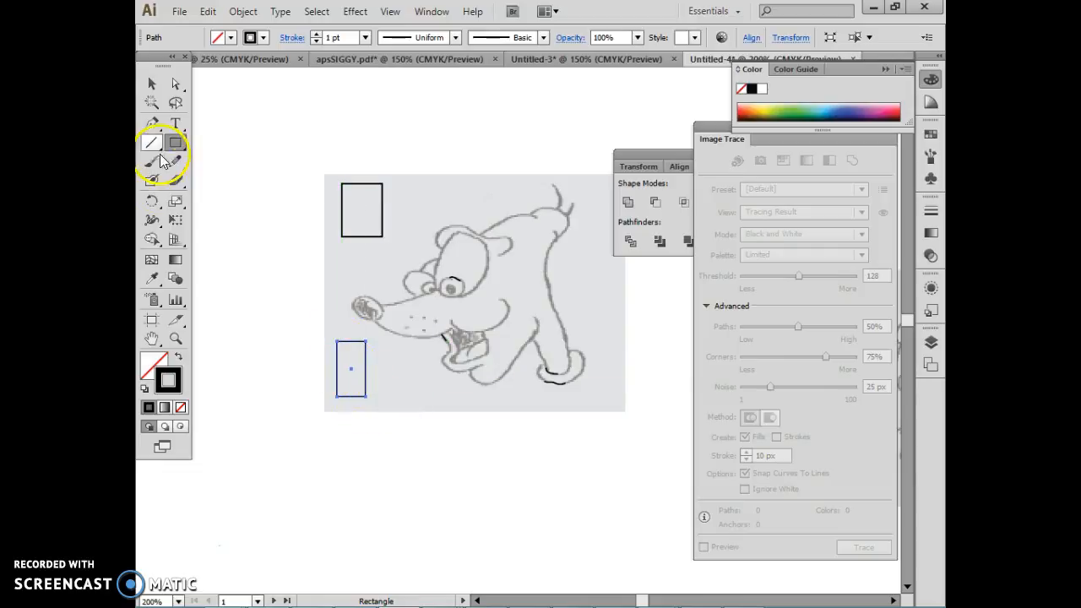
click(151, 84)
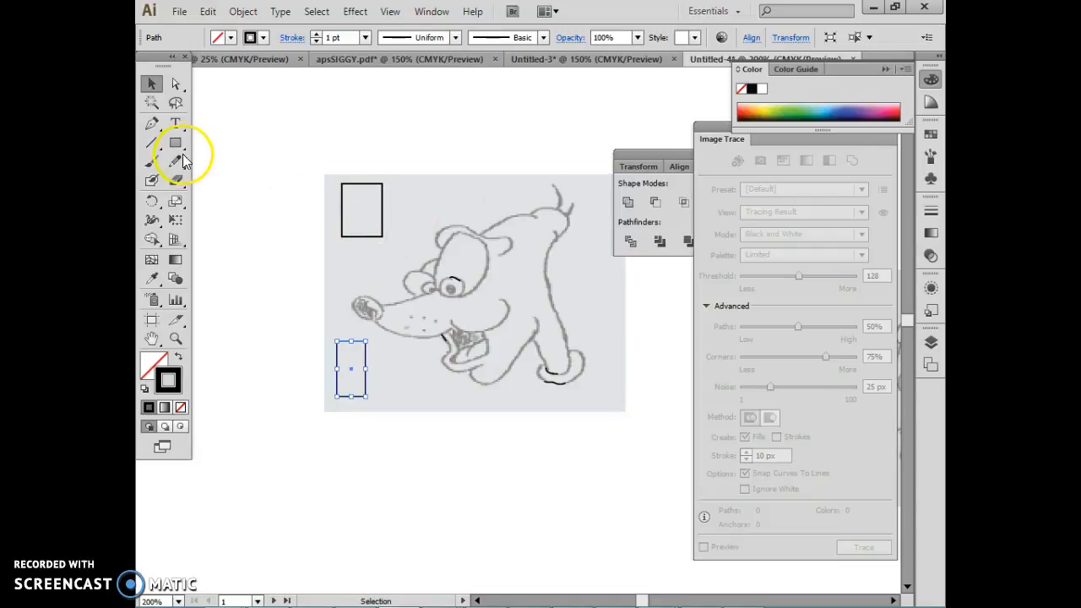
Step: Give the lower rectangle a white fill and remove its stroke
drag(177, 144, 196, 171)
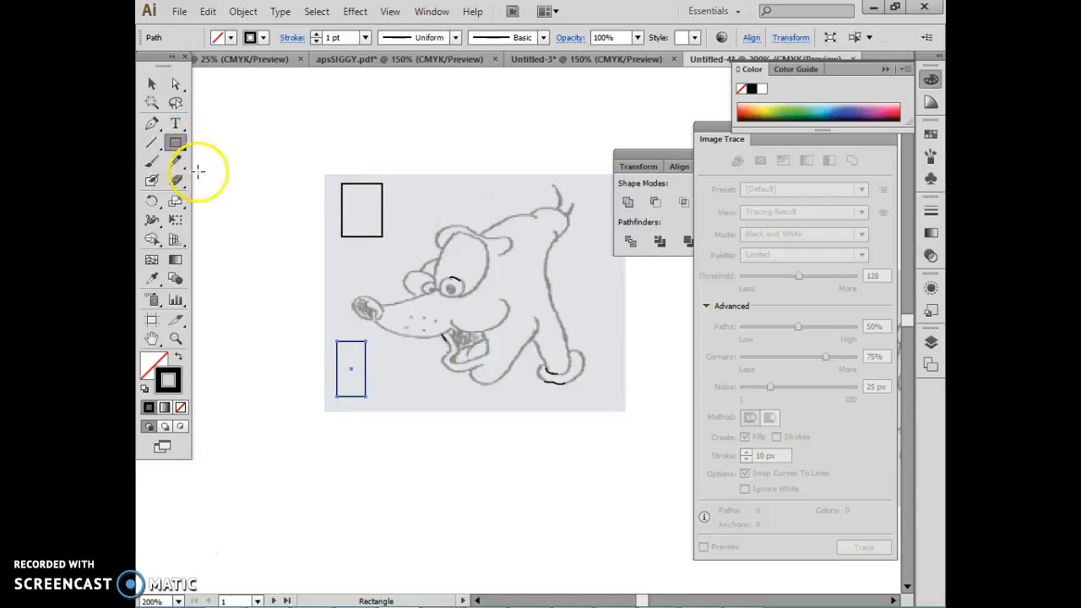
click(152, 366)
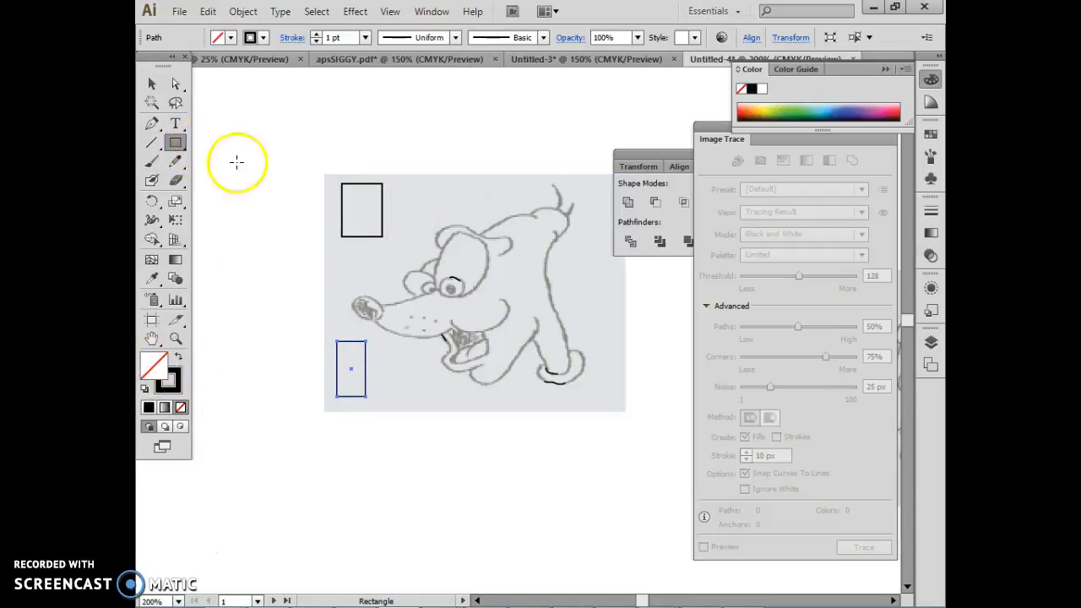
click(263, 37)
click(232, 42)
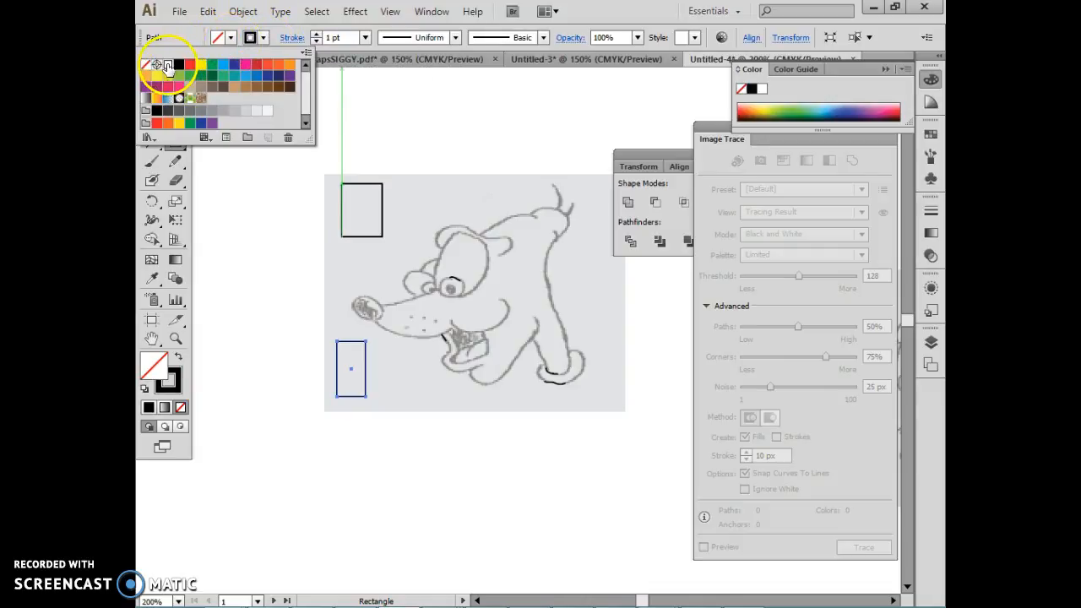
click(168, 66)
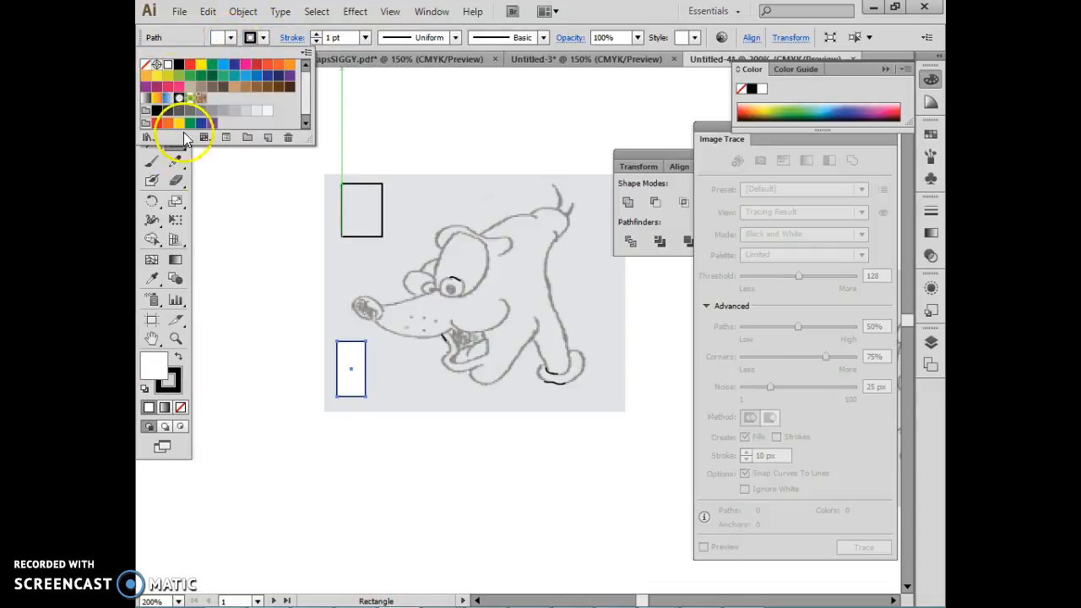
click(178, 389)
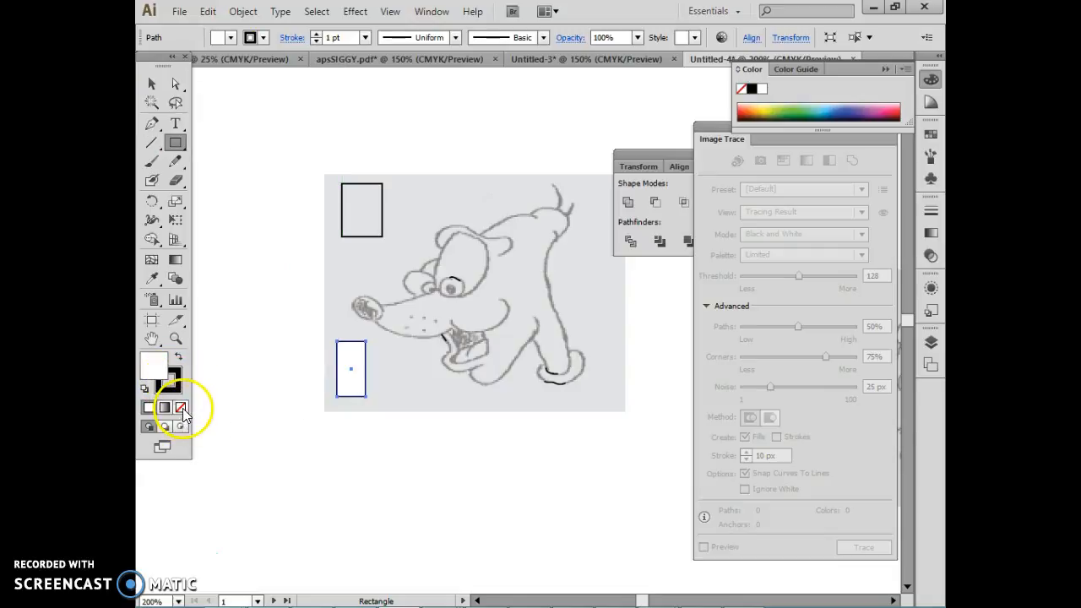
click(183, 409)
click(150, 408)
click(182, 409)
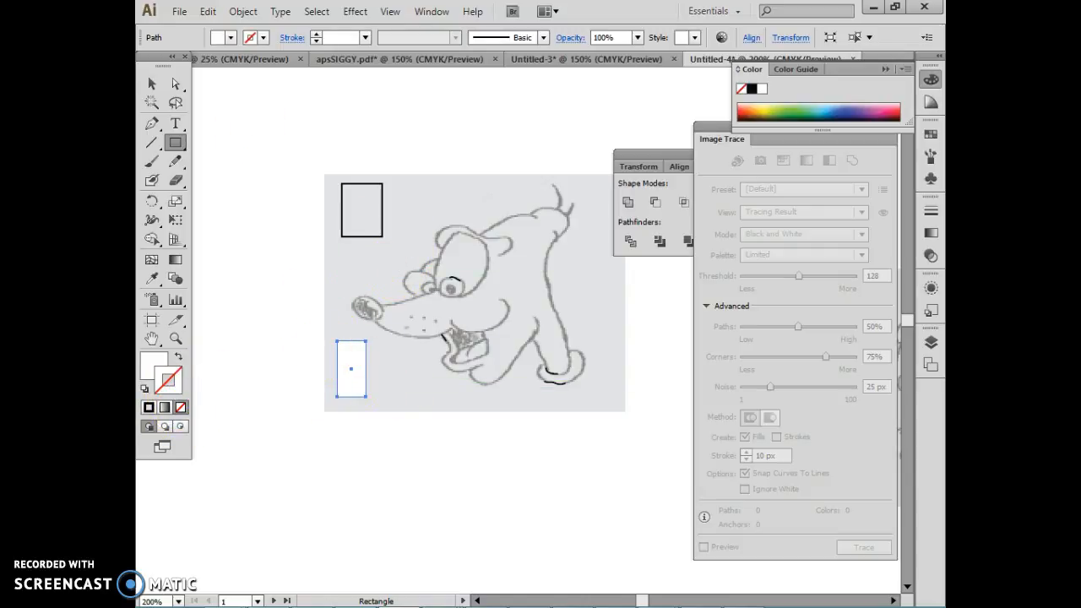
Step: Duplicate the white rectangle twice, placing one copy just beside it and the other beside the outlined rectangle above
click(154, 81)
click(441, 409)
click(365, 392)
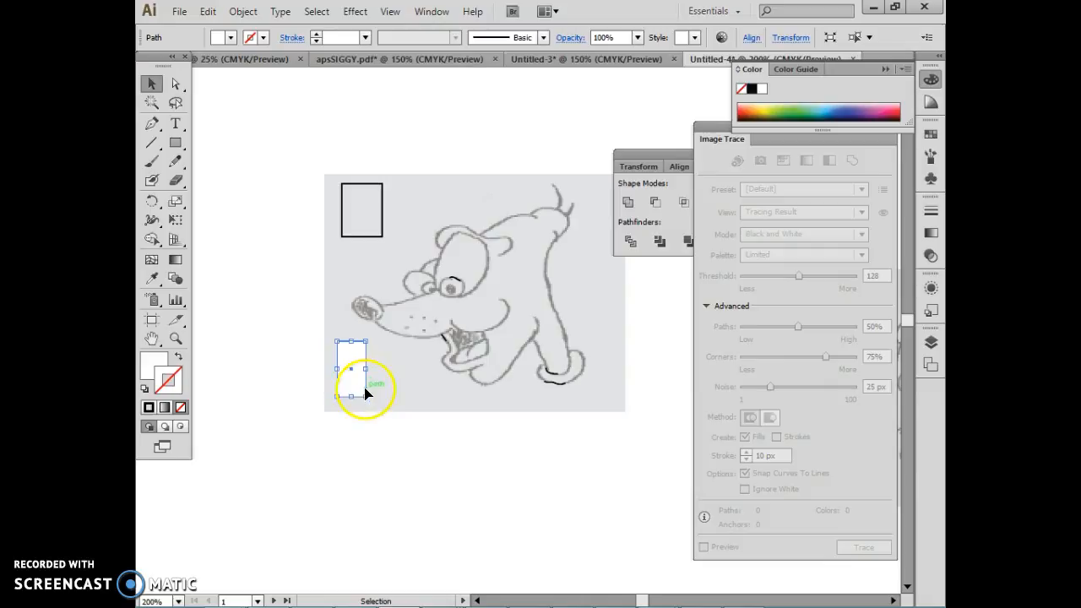
drag(358, 375, 404, 385)
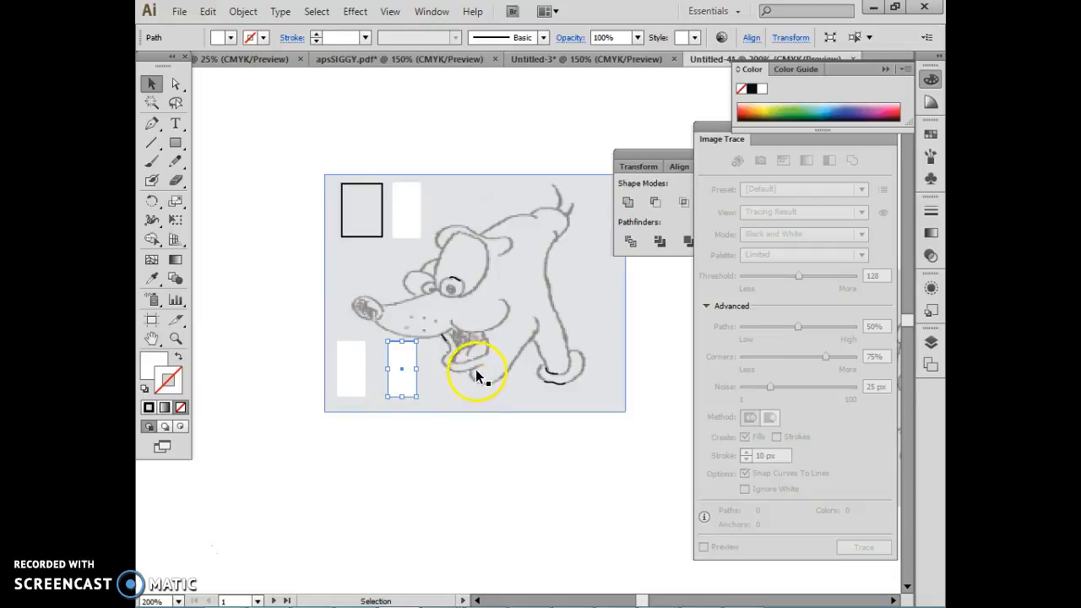
Step: Select the dog image with all its pencil lines and rectangles and rasterize them as CMYK at 300 ppi with a white background
click(289, 169)
drag(293, 152, 652, 451)
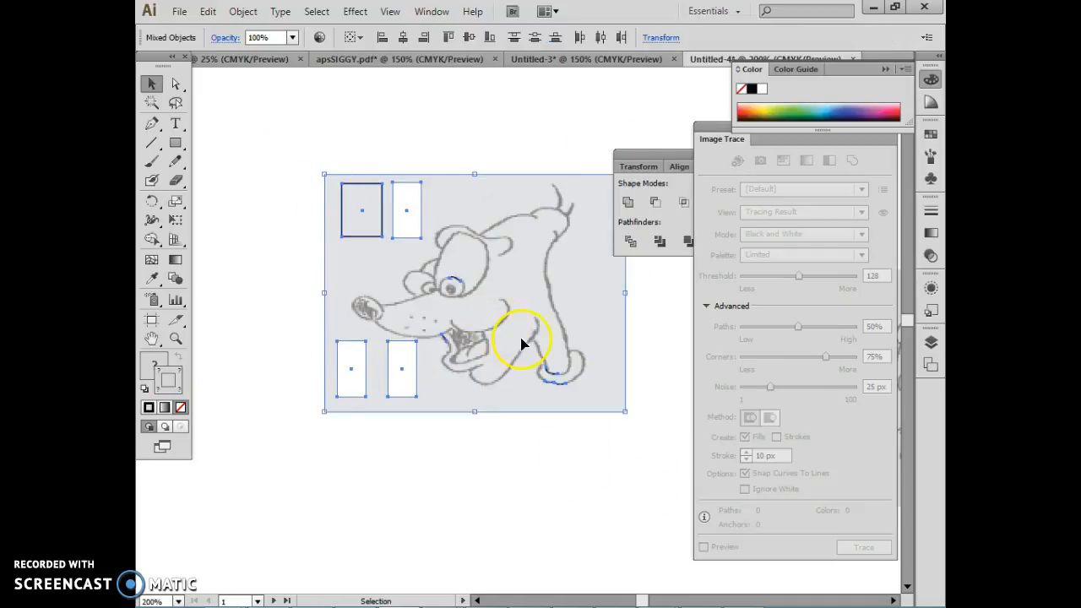
click(243, 12)
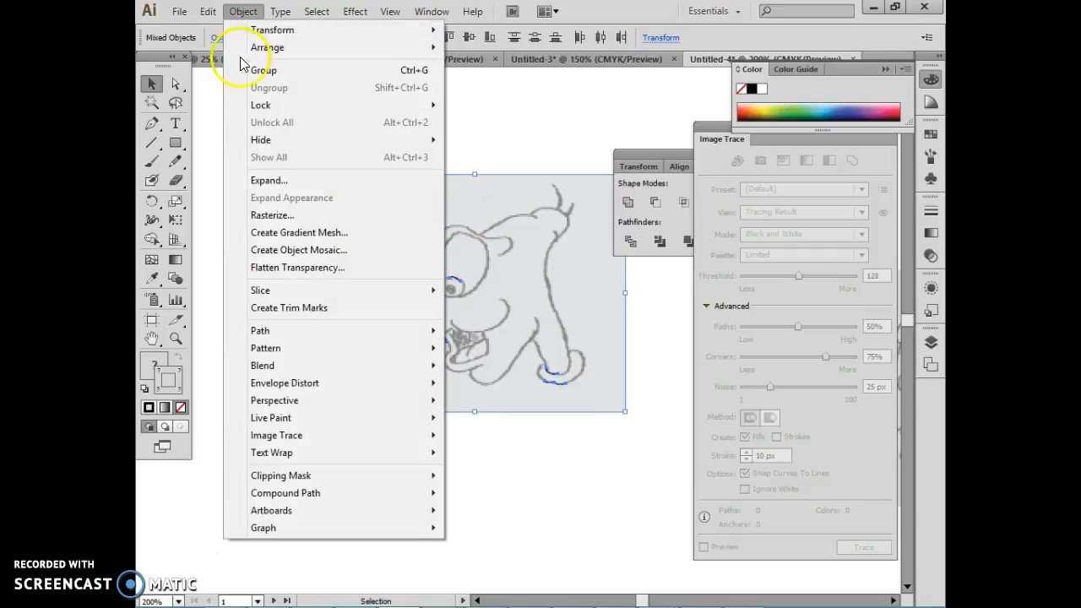
click(263, 218)
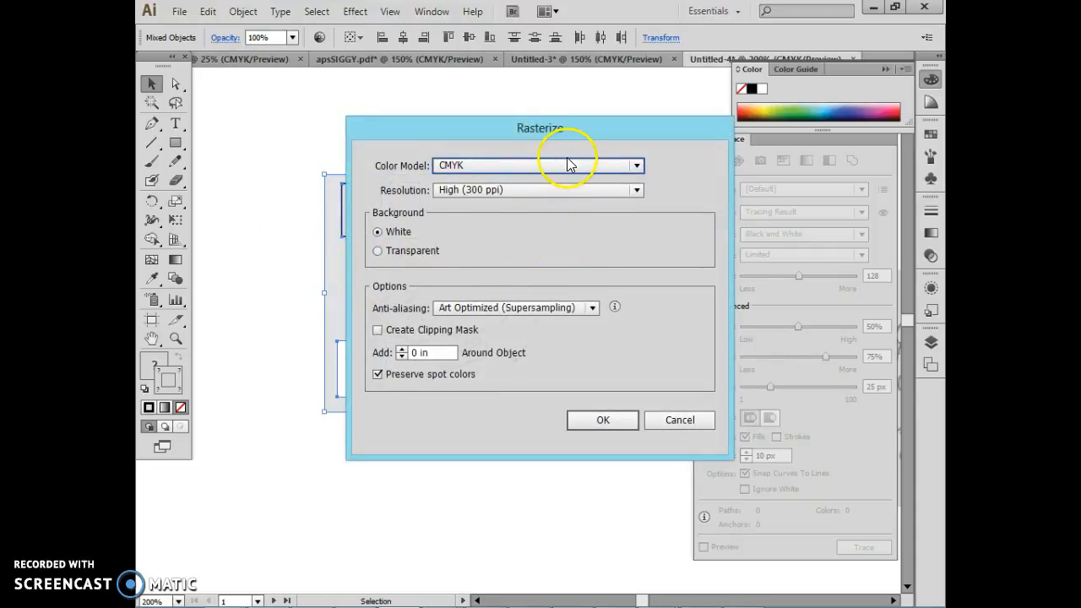
drag(570, 129, 727, 132)
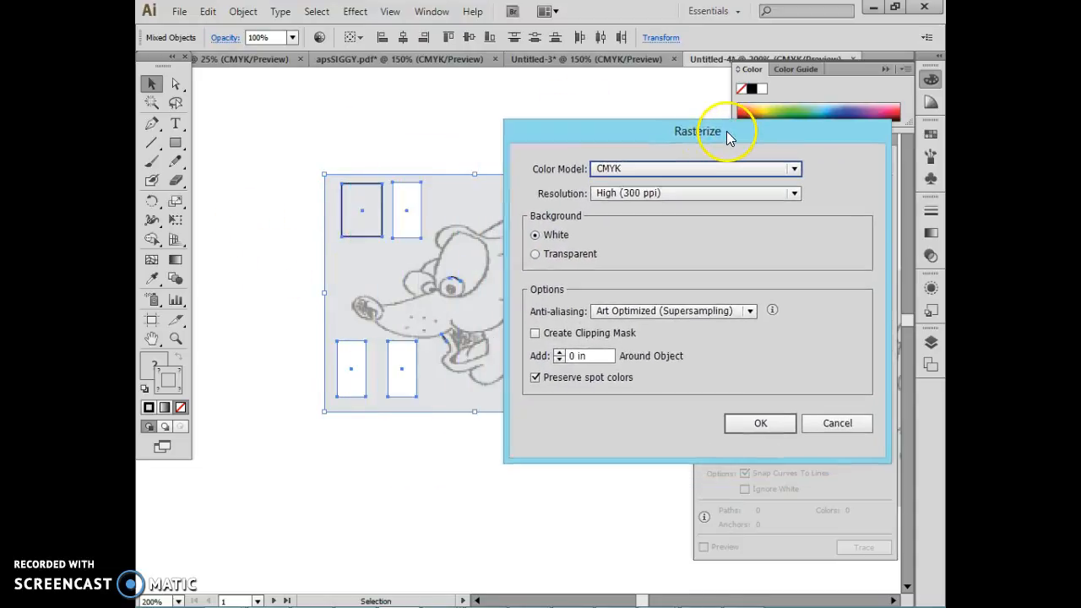
click(747, 425)
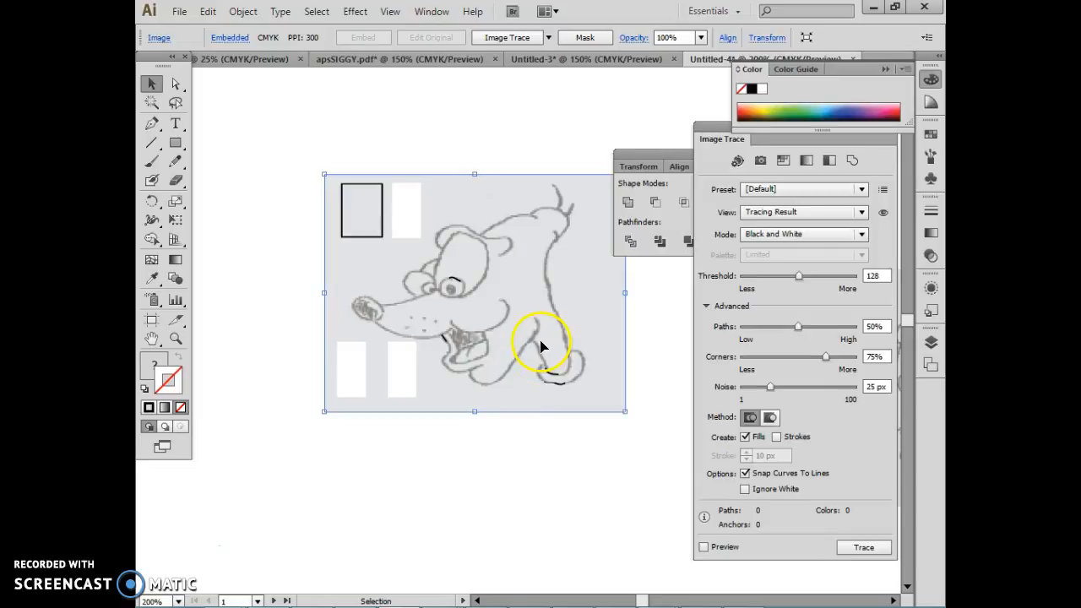
Step: Trace the rasterized dog with the Black and White Logo preset, setting threshold to 218, paths to 63% and corners to 86%
click(549, 37)
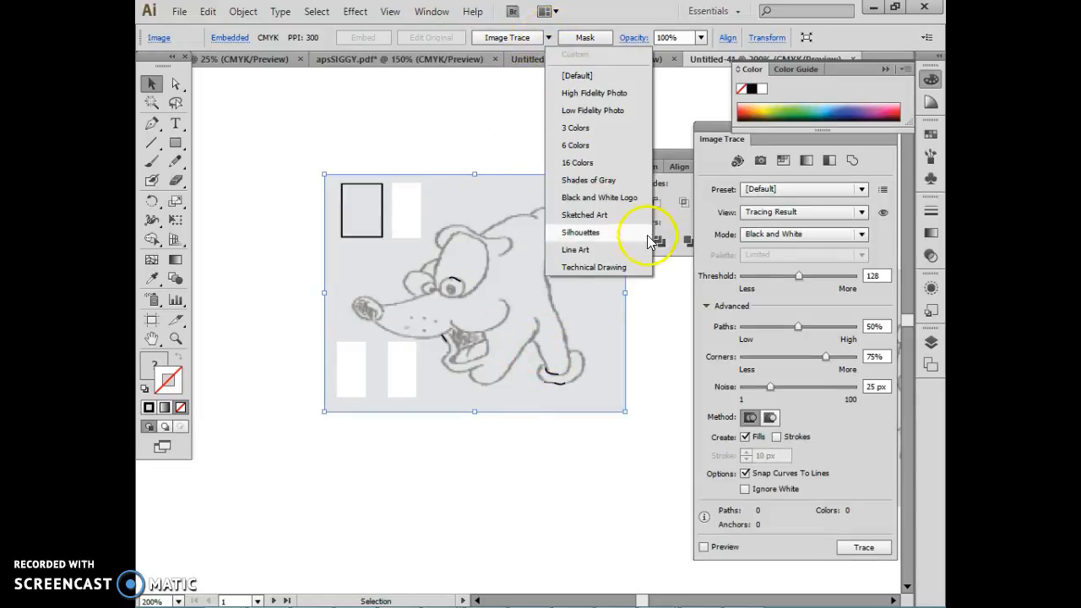
click(610, 198)
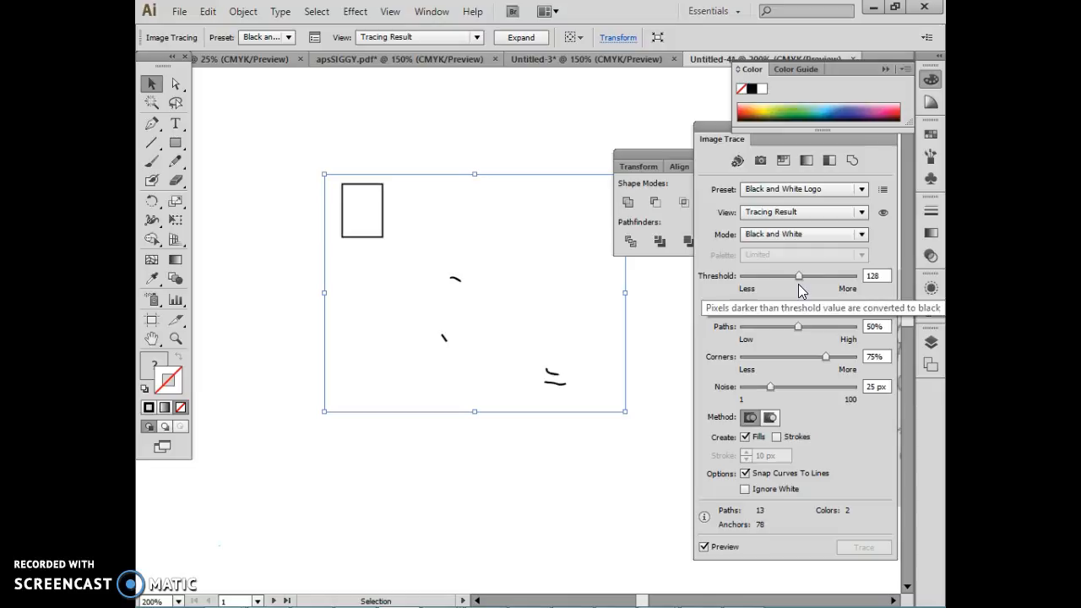
drag(799, 276, 837, 279)
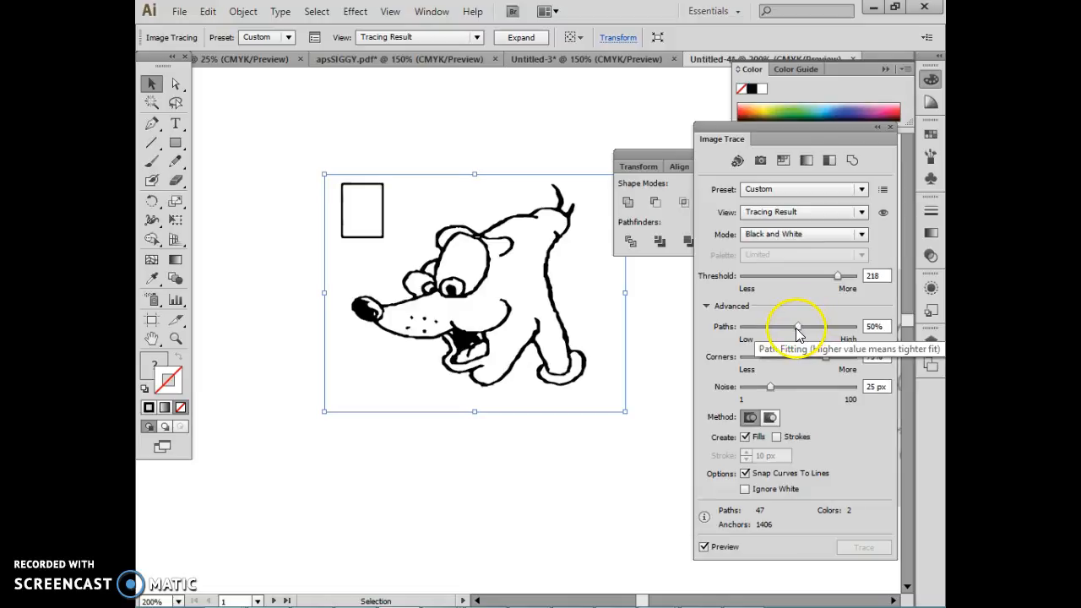
drag(796, 328, 803, 326)
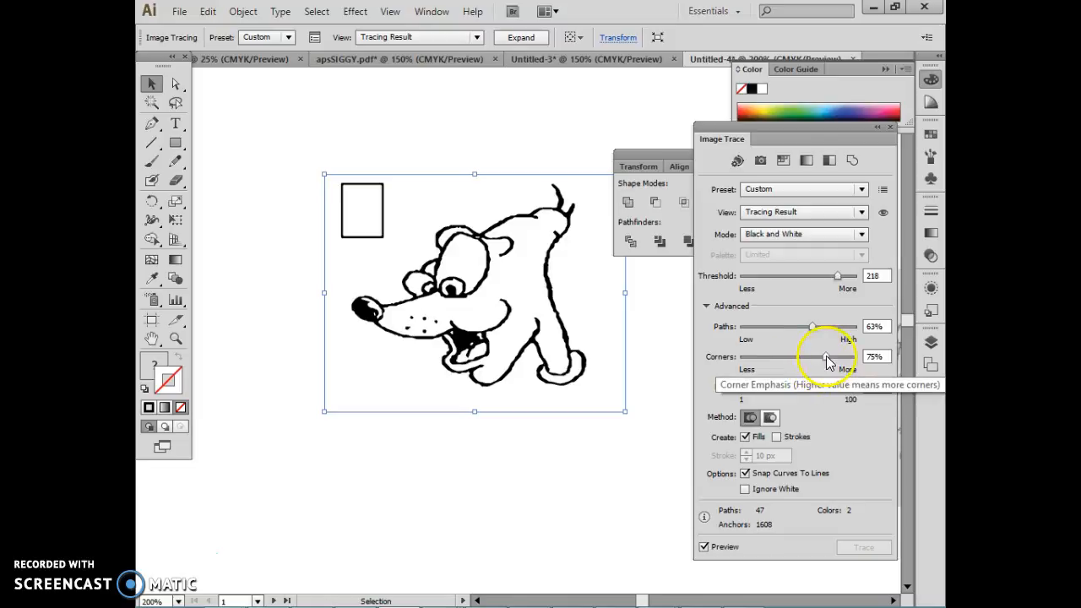
drag(830, 359, 842, 362)
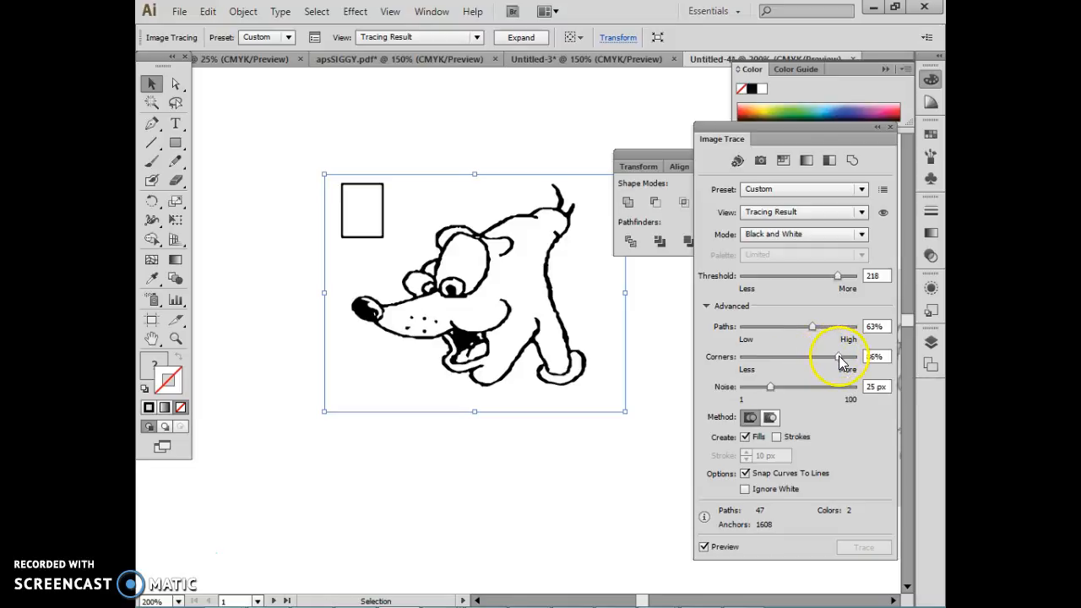